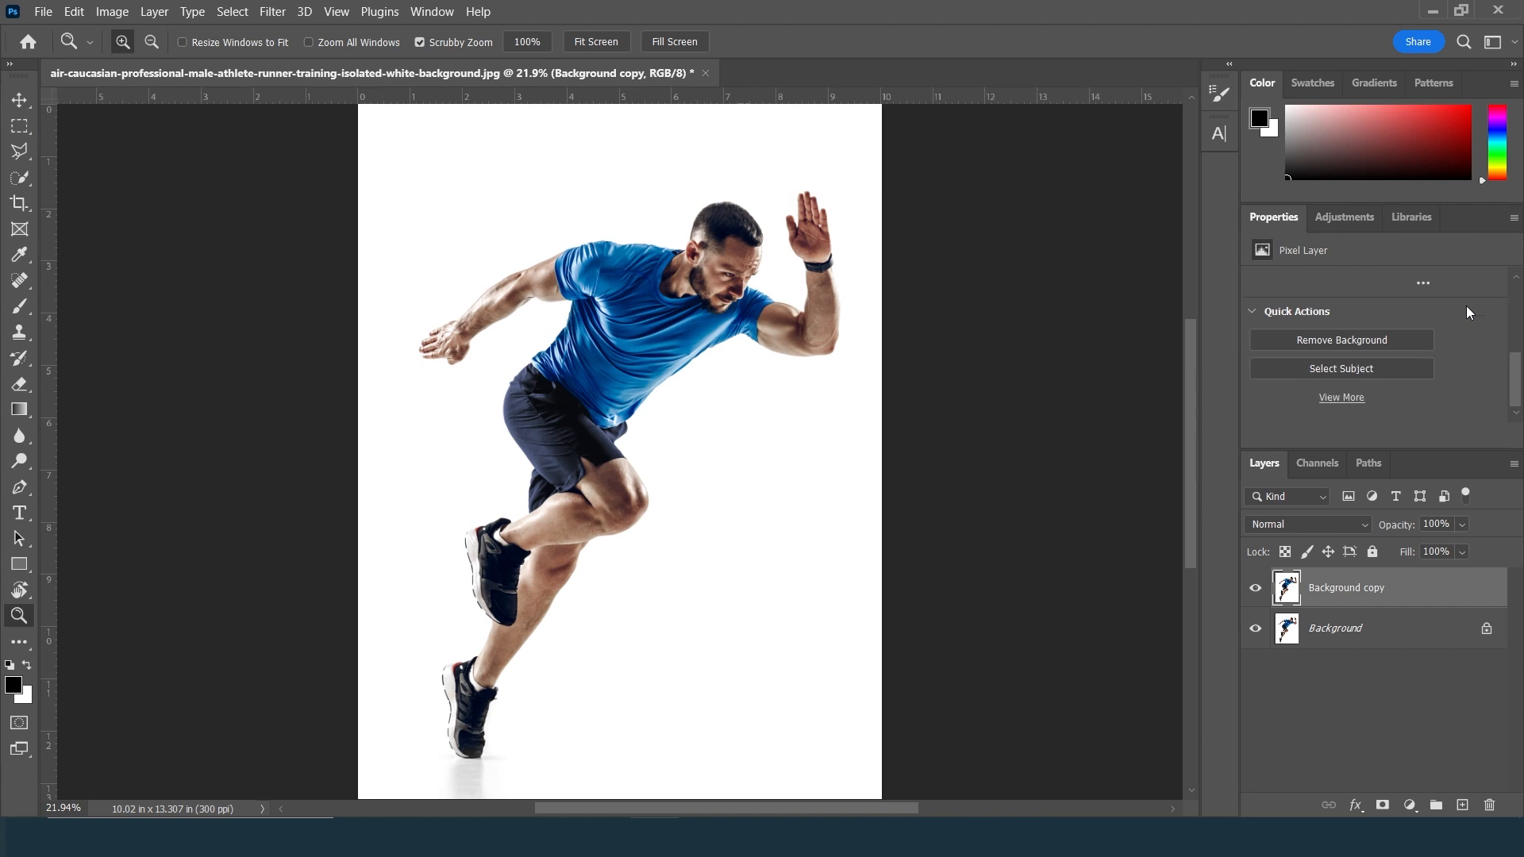
- Select the runner automatically on the Background copy layer and add the missed parts of the raised shoe and calf with the Quick Selection tool
left_click(1319, 370)
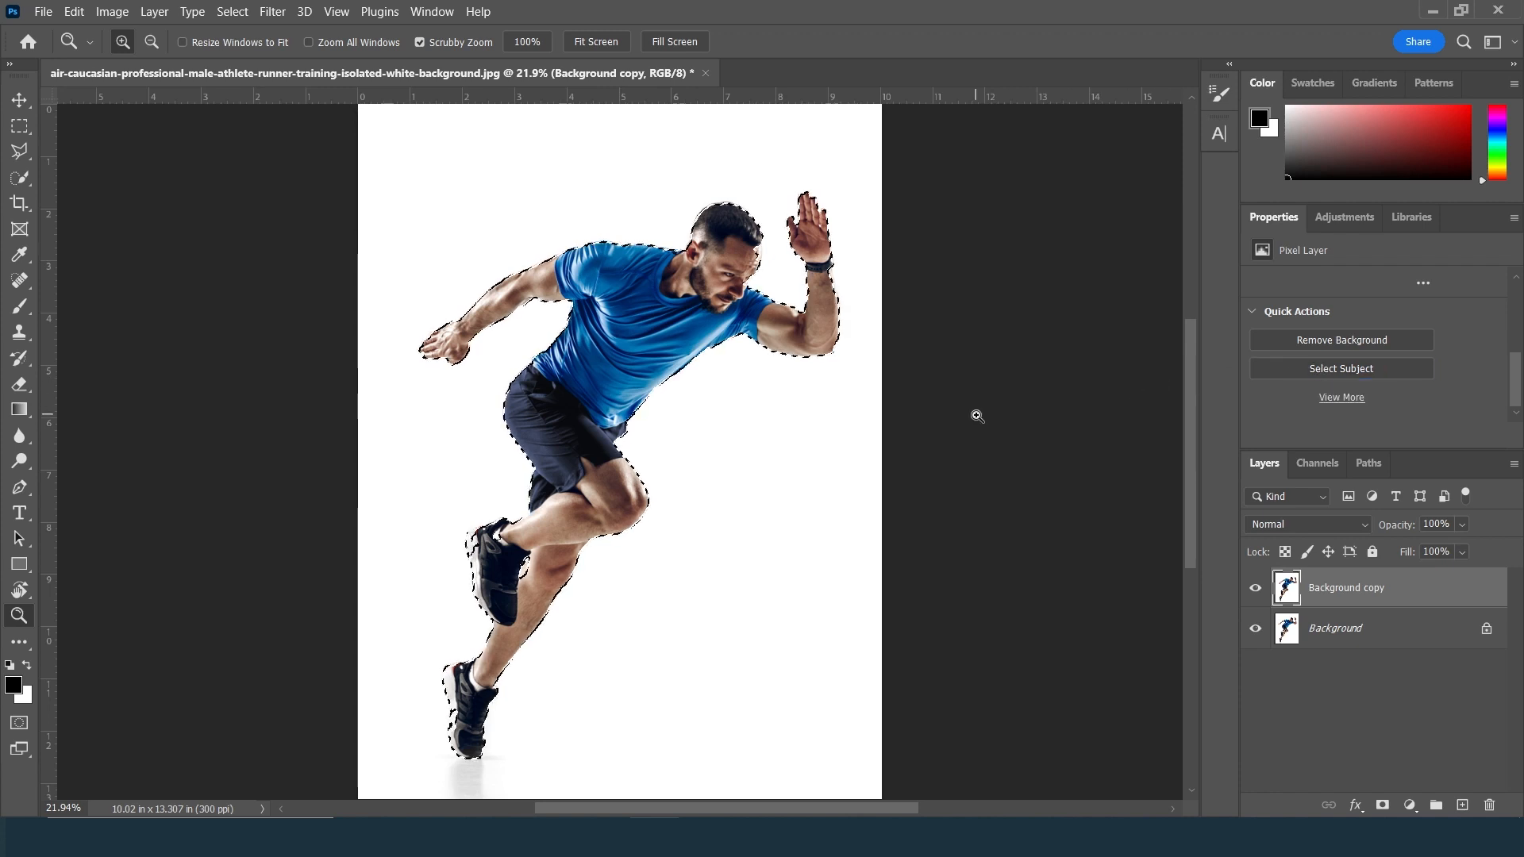
left_click_drag(492, 587, 602, 609)
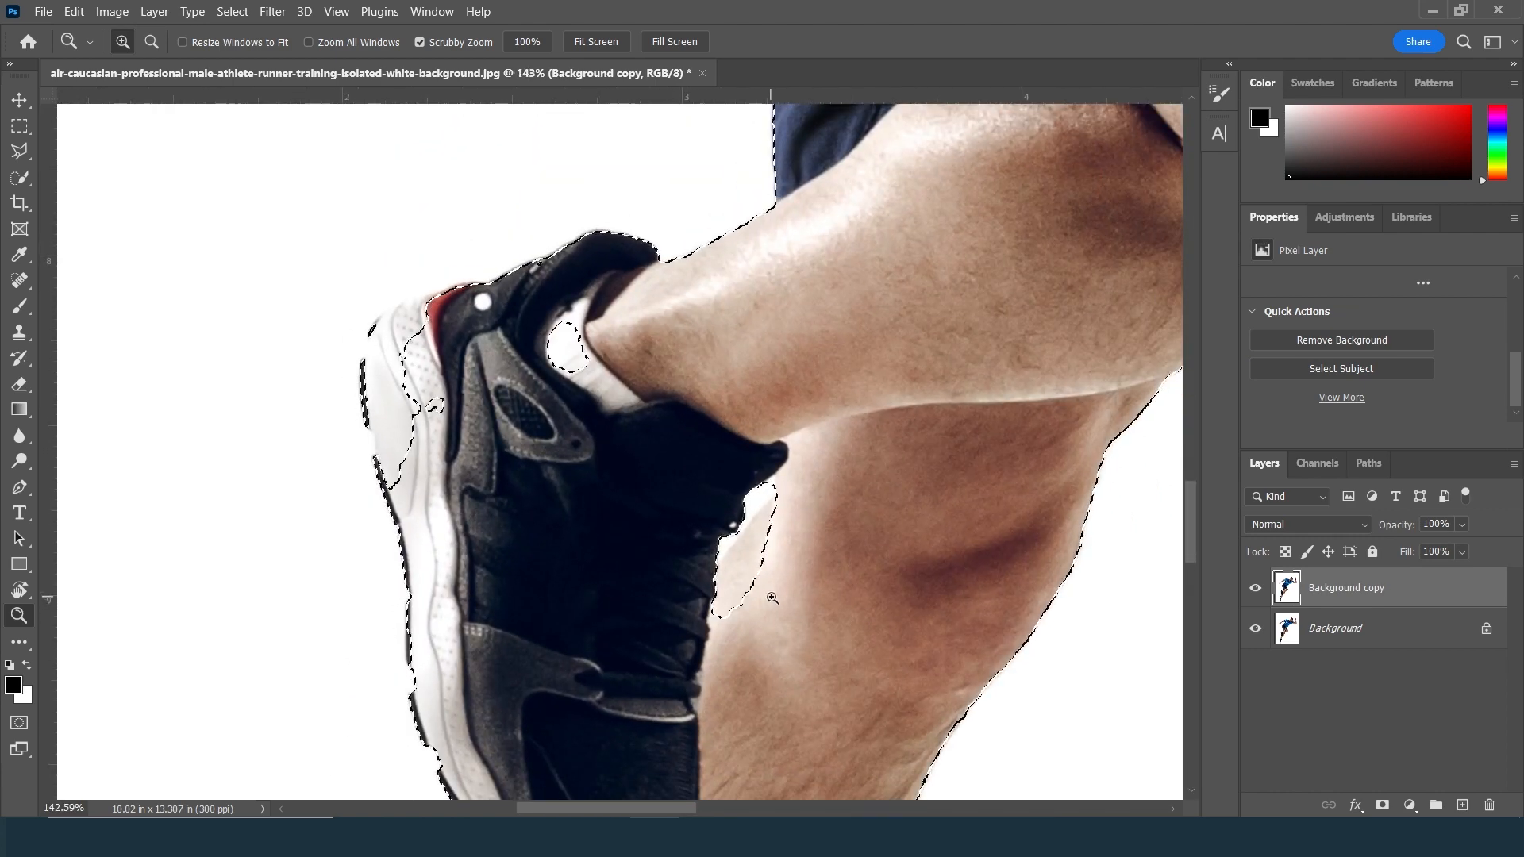
key("e")
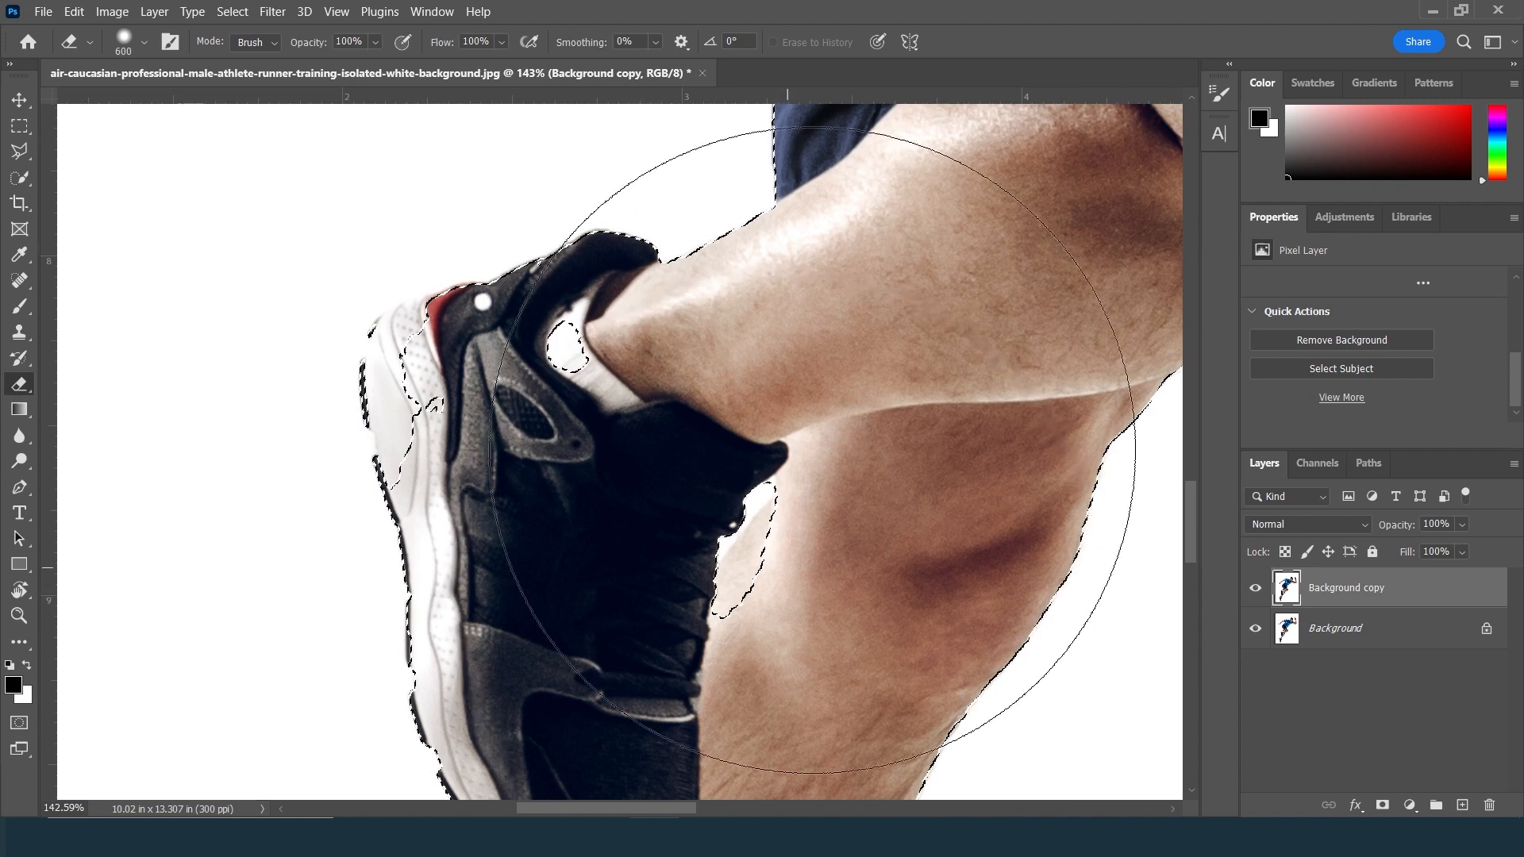
key("w")
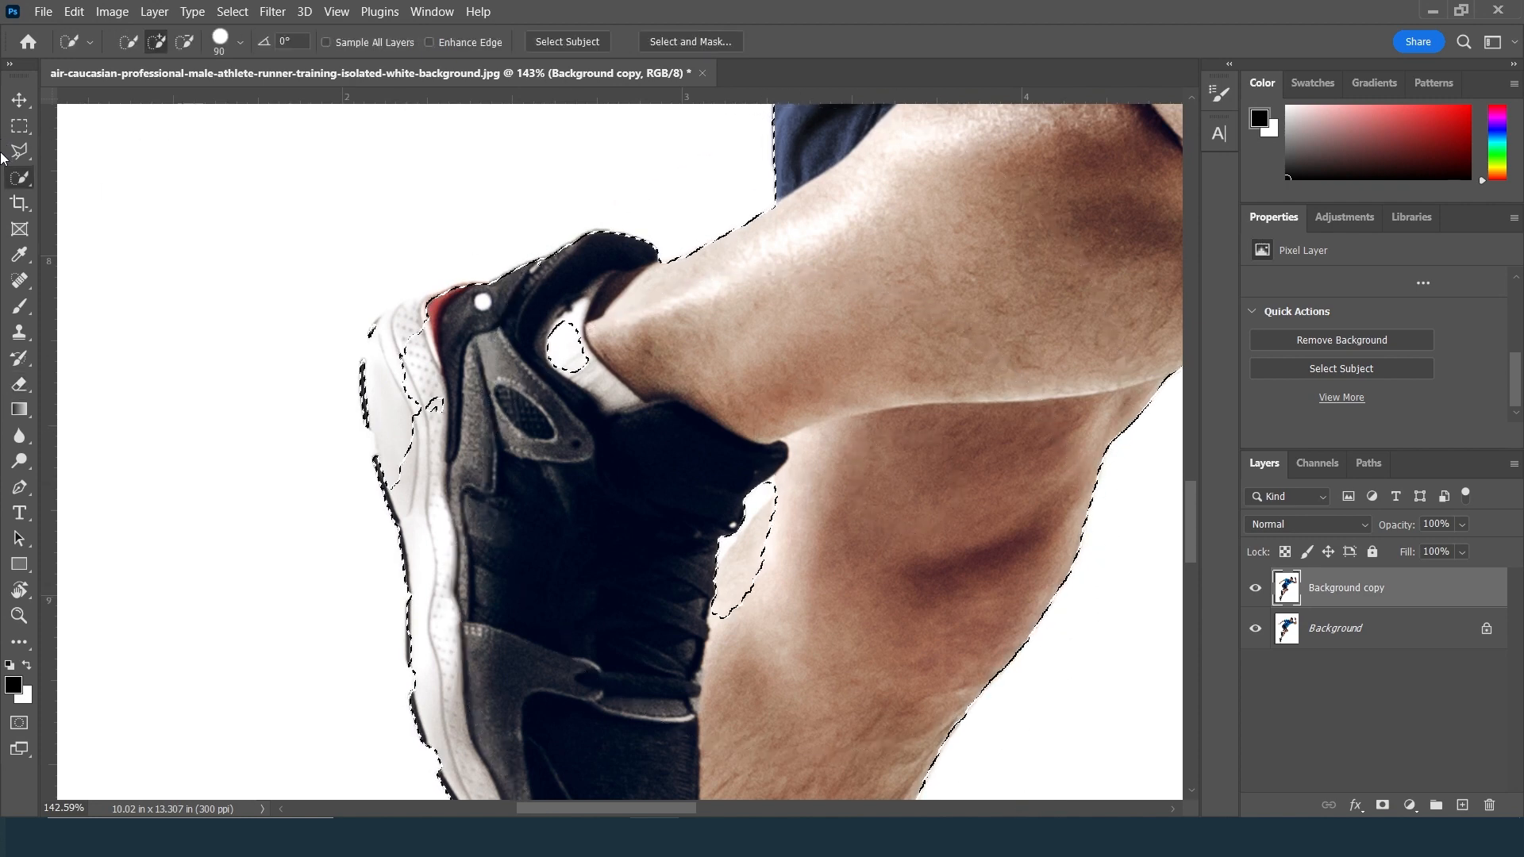
mouse_move(653, 515)
left_mouse_down()
mouse_move(755, 538)
mouse_move(755, 503)
mouse_move(762, 551)
mouse_move(746, 571)
left_mouse_up()
left_click(689, 539)
key("ctrl+z")
mouse_move(757, 536)
left_mouse_down()
mouse_move(723, 546)
mouse_move(647, 495)
mouse_move(571, 385)
mouse_move(415, 361)
left_mouse_up()
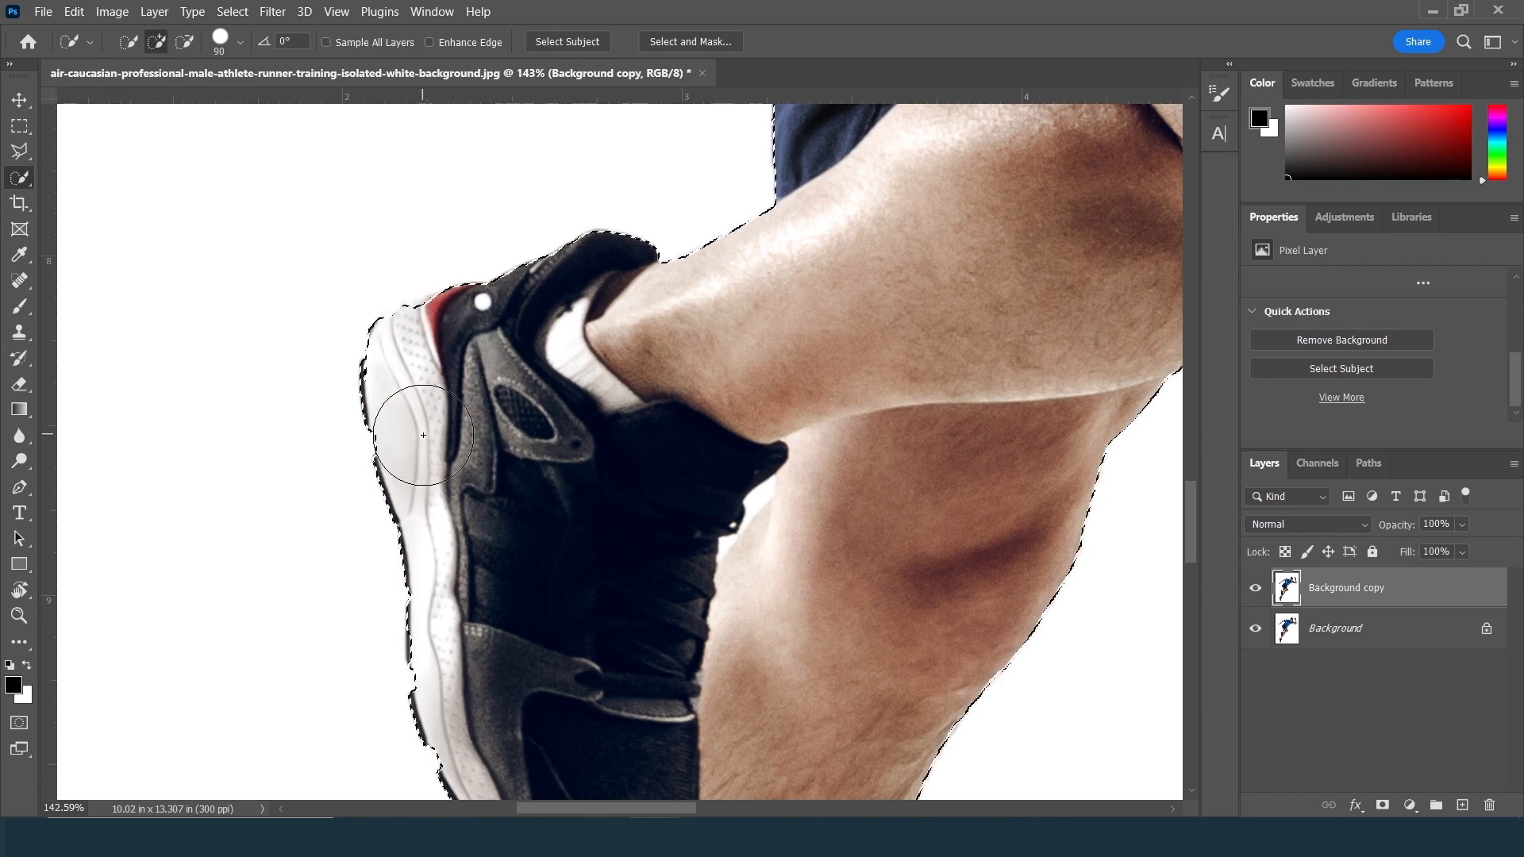
left_click_drag(511, 657, 508, 450)
left_click_drag(657, 391, 465, 745)
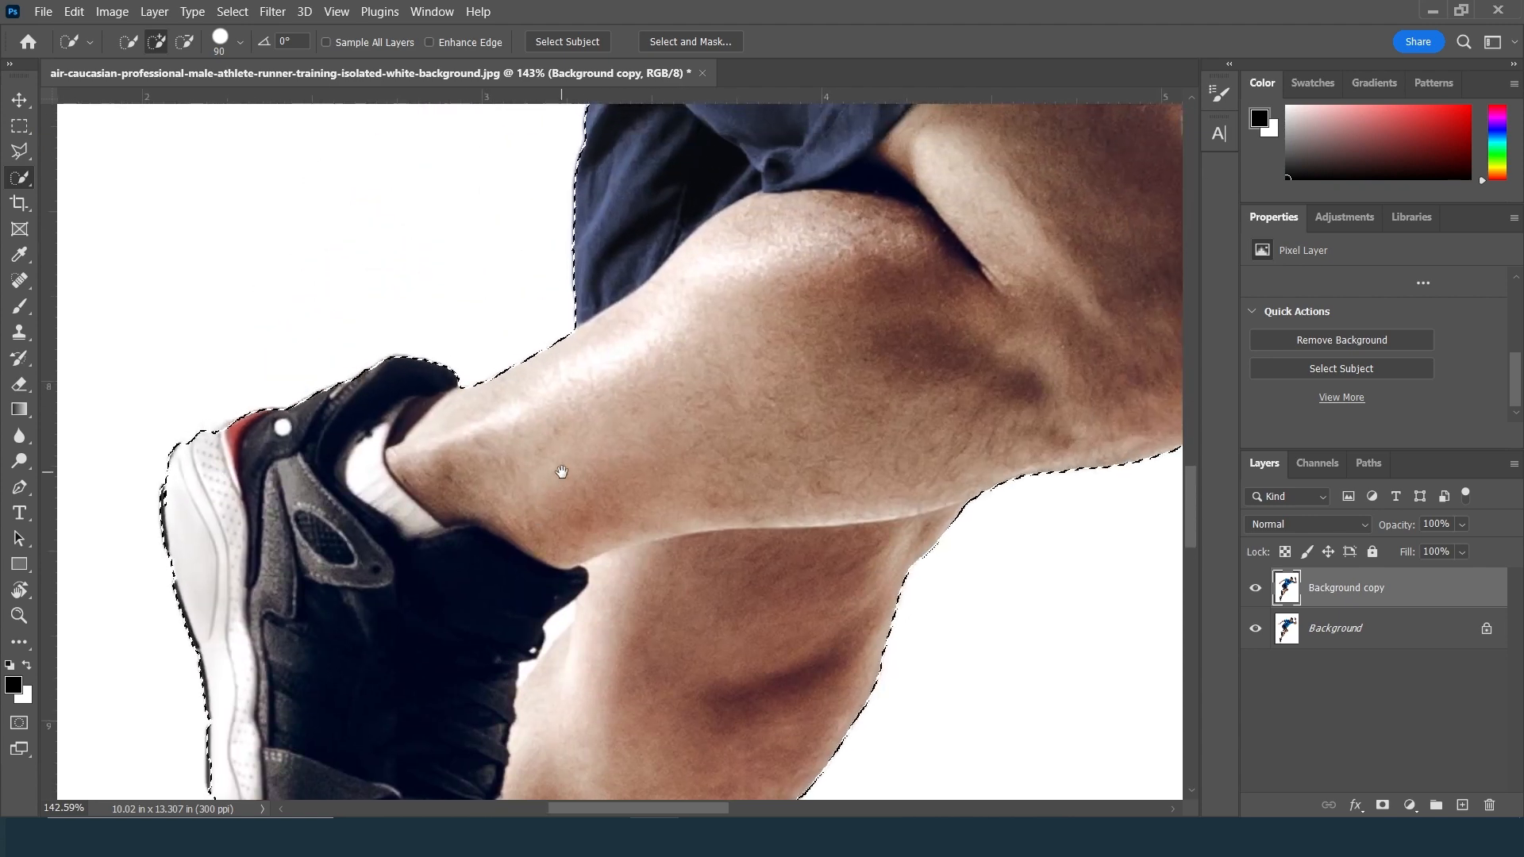
left_click(238, 464)
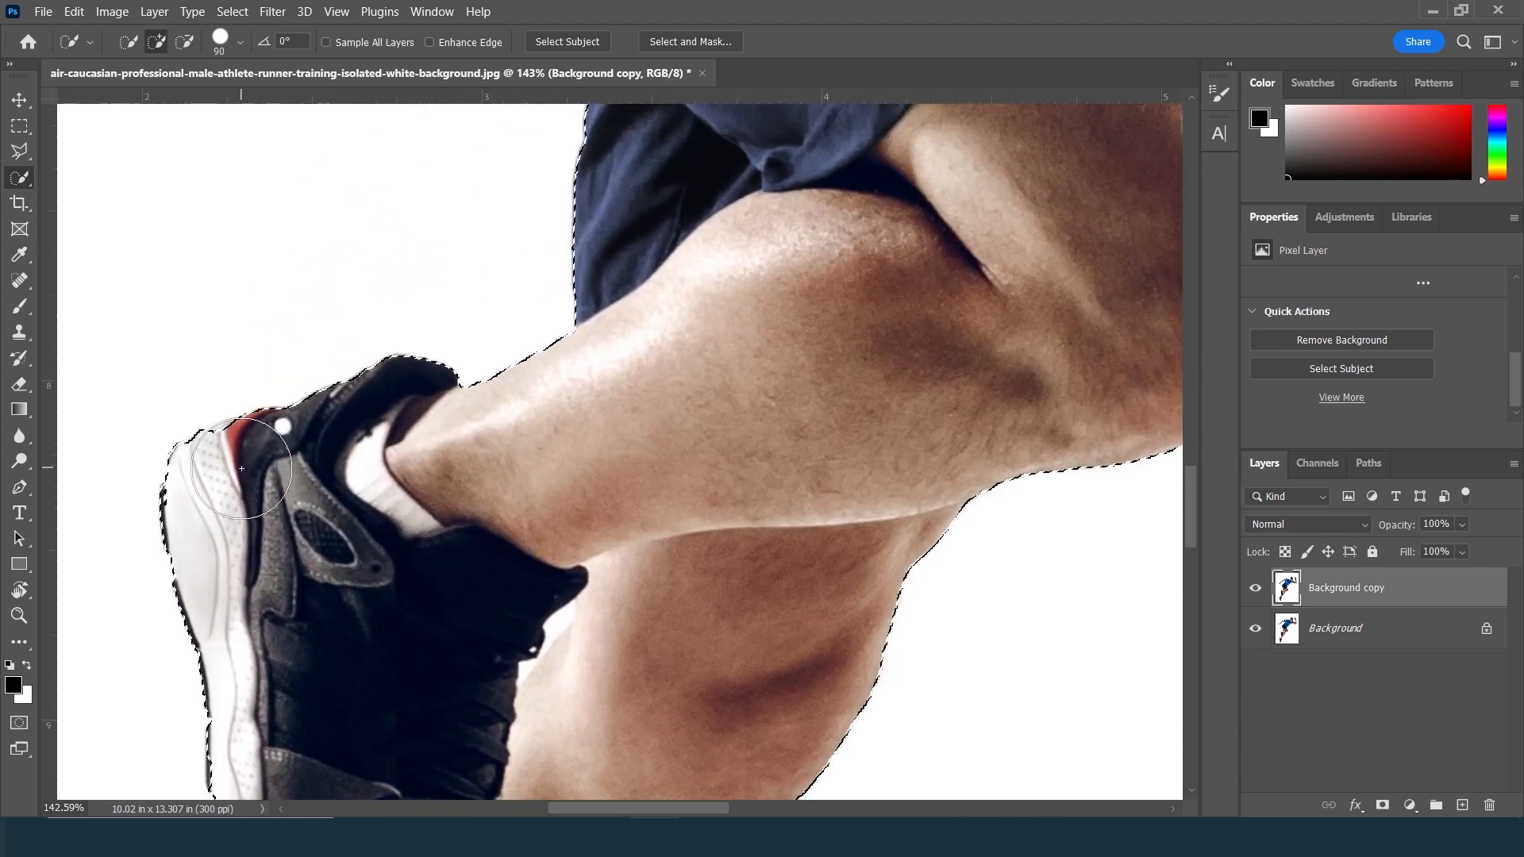
- Add the missed edges of the runner's ear, forehead and face to the selection with the Quick Selection tool
left_click_drag(737, 347, 548, 591)
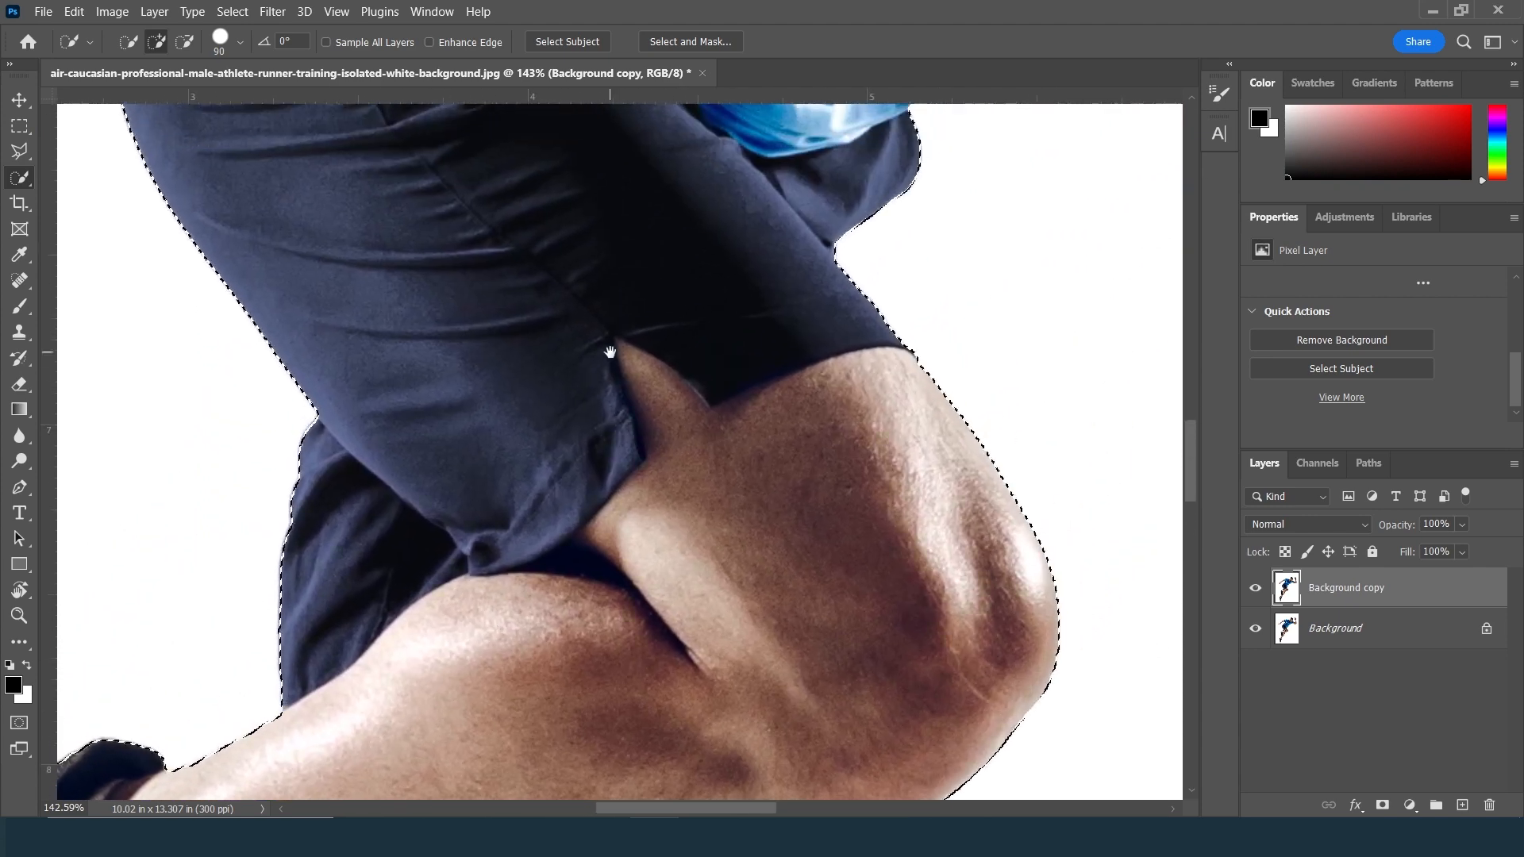
left_click_drag(610, 352, 762, 429)
left_click_drag(910, 278, 587, 548)
left_click_drag(1016, 299, 541, 517)
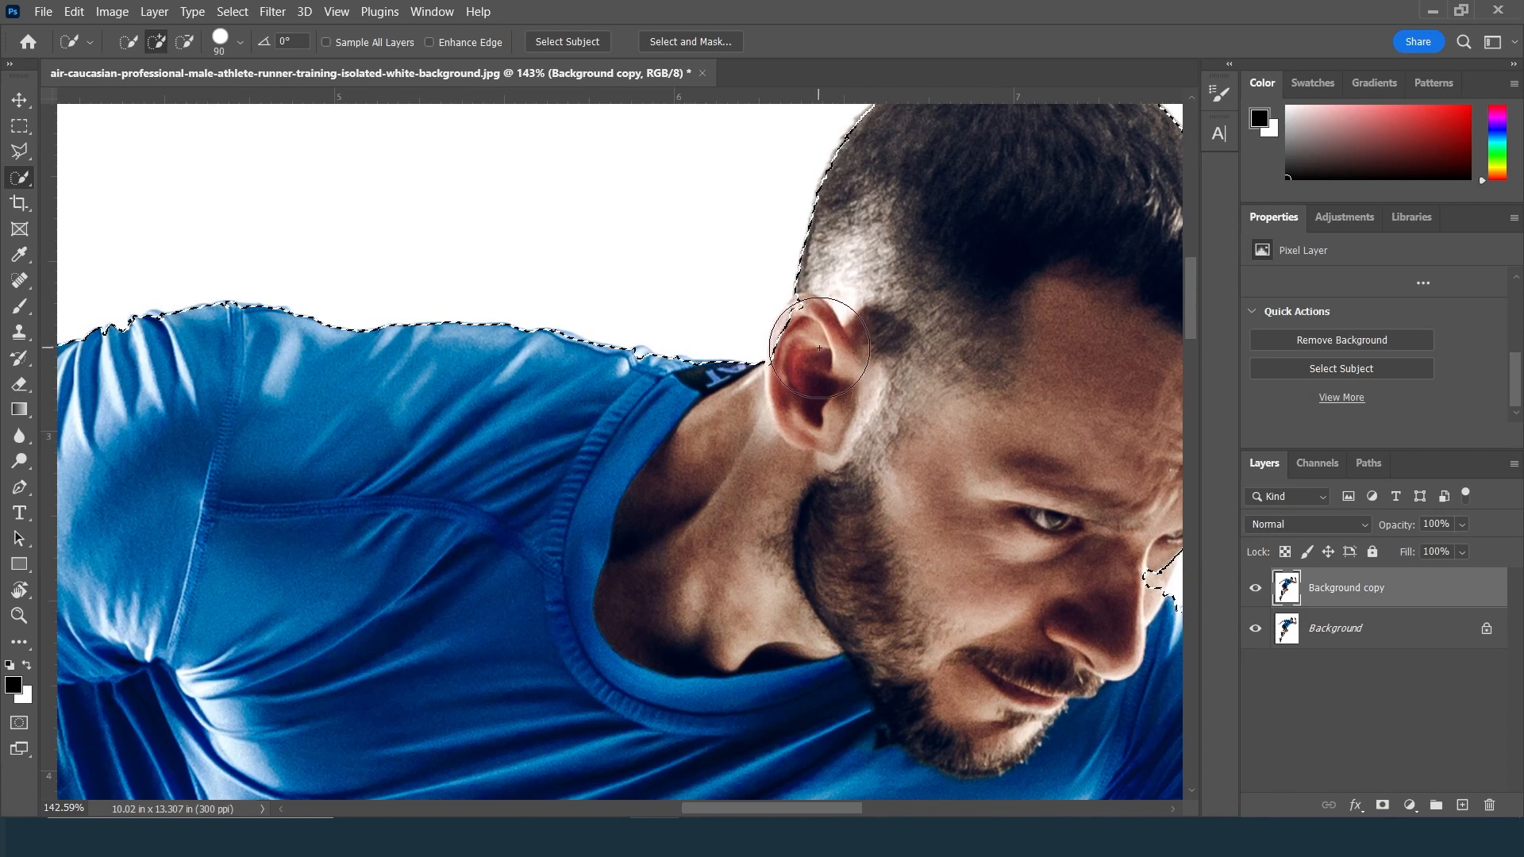
left_click_drag(815, 354, 821, 366)
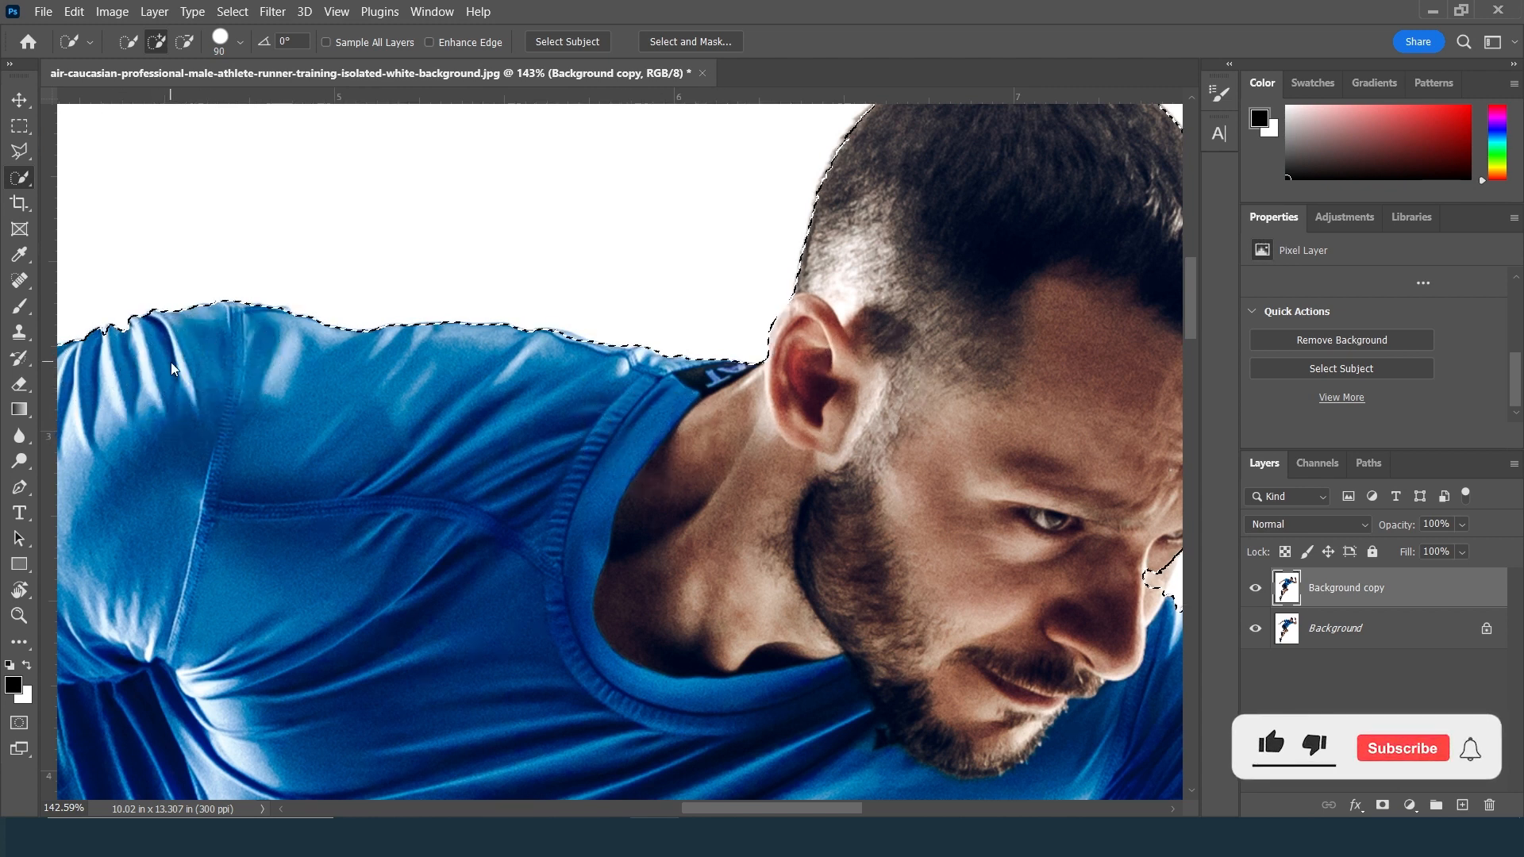
left_click_drag(768, 420, 605, 436)
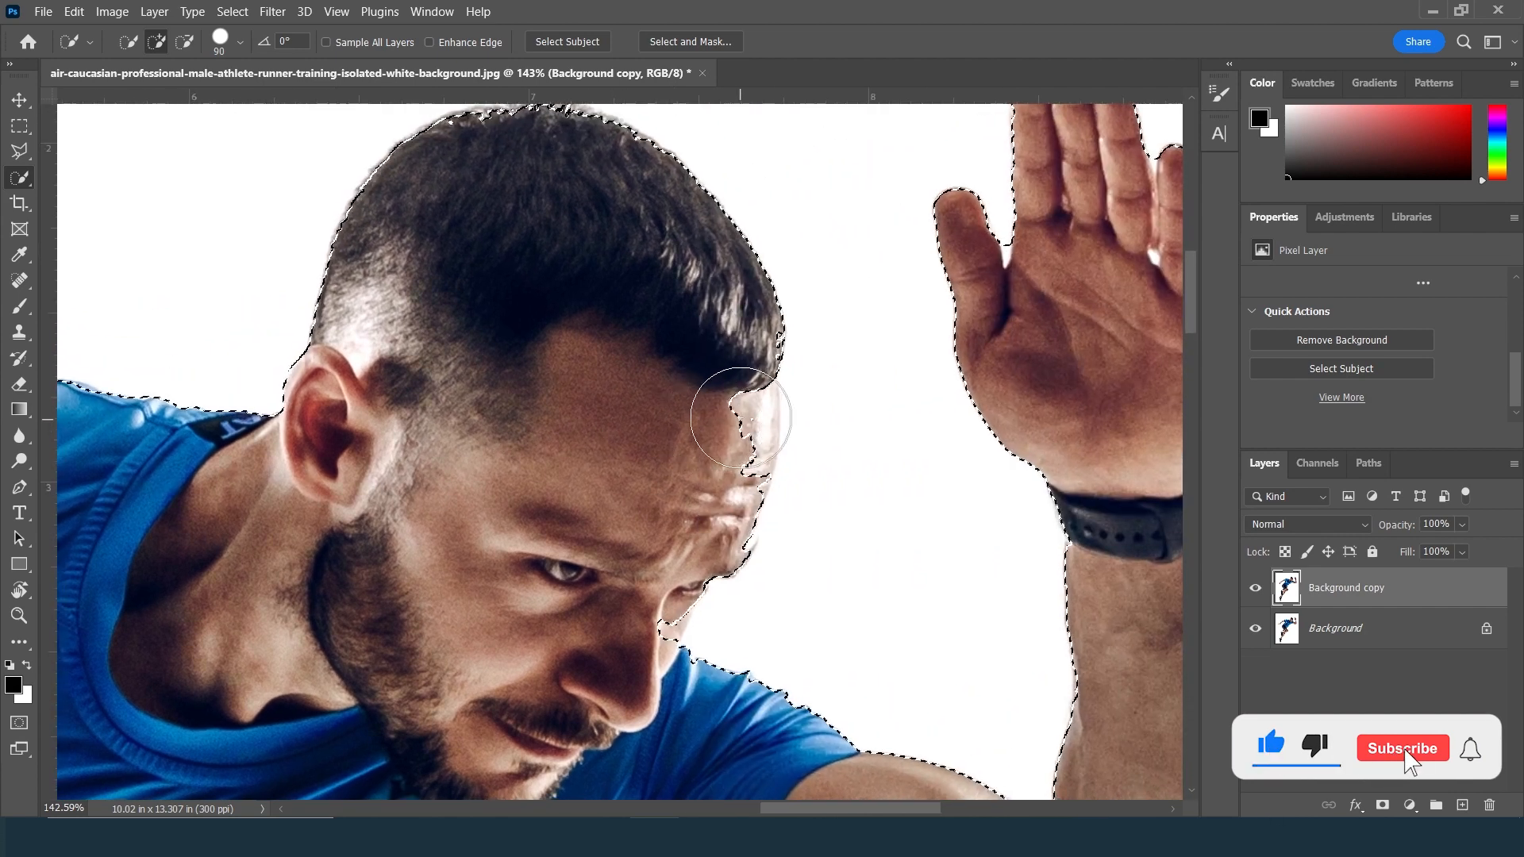
left_click(719, 403)
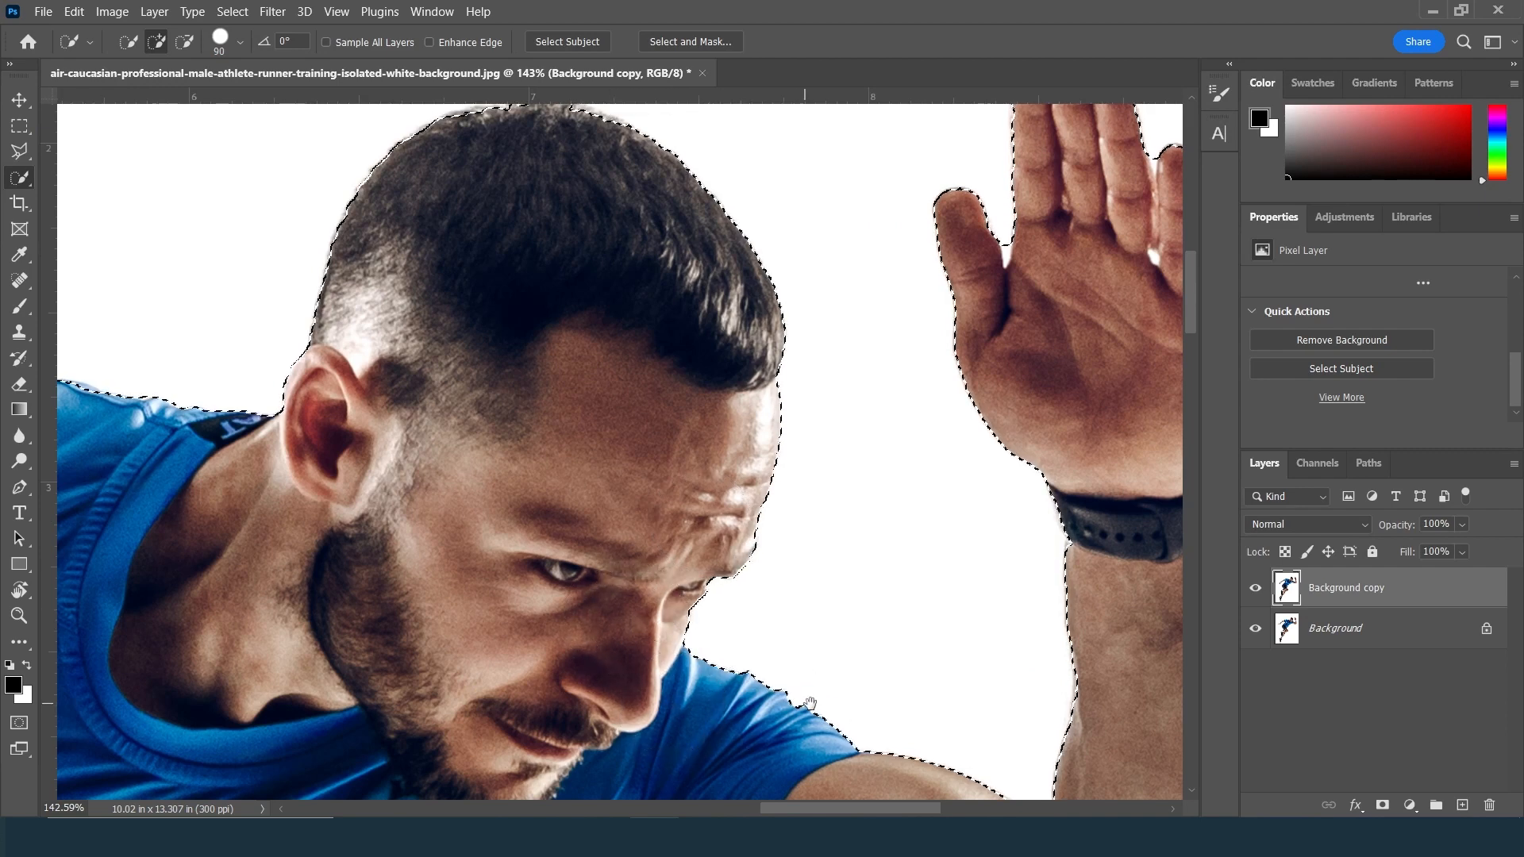
- Add the missed outer edge of the raised forearm to the selection with the Polygonal Lasso tool
left_click_drag(817, 700, 555, 405)
left_click_drag(902, 443, 643, 642)
key("l")
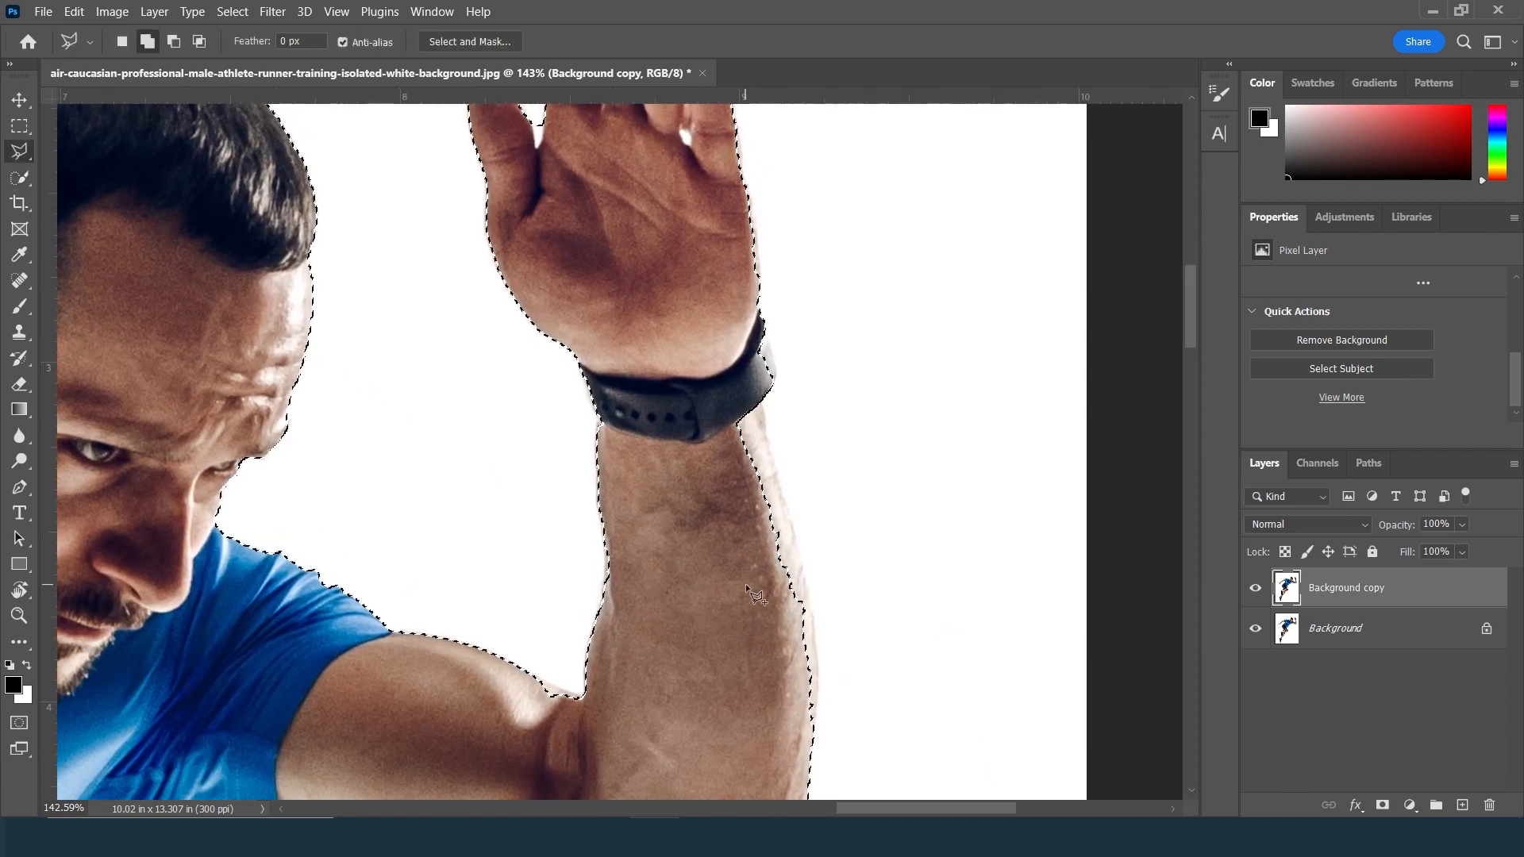
left_click(780, 517)
left_click(681, 387)
left_click(811, 605)
scroll(812, 605, "down", 5)
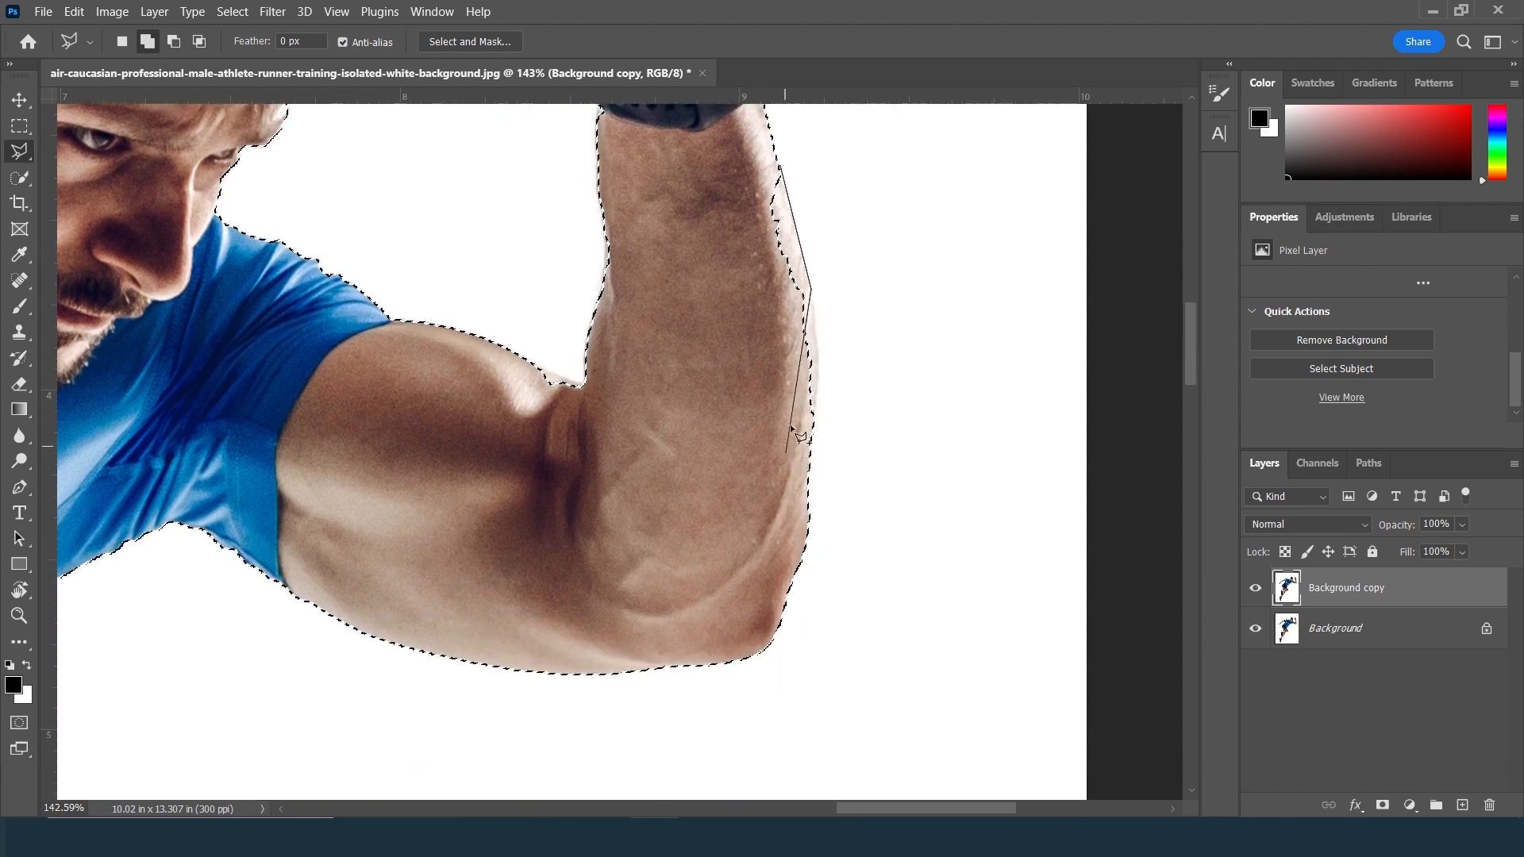
left_click(820, 373)
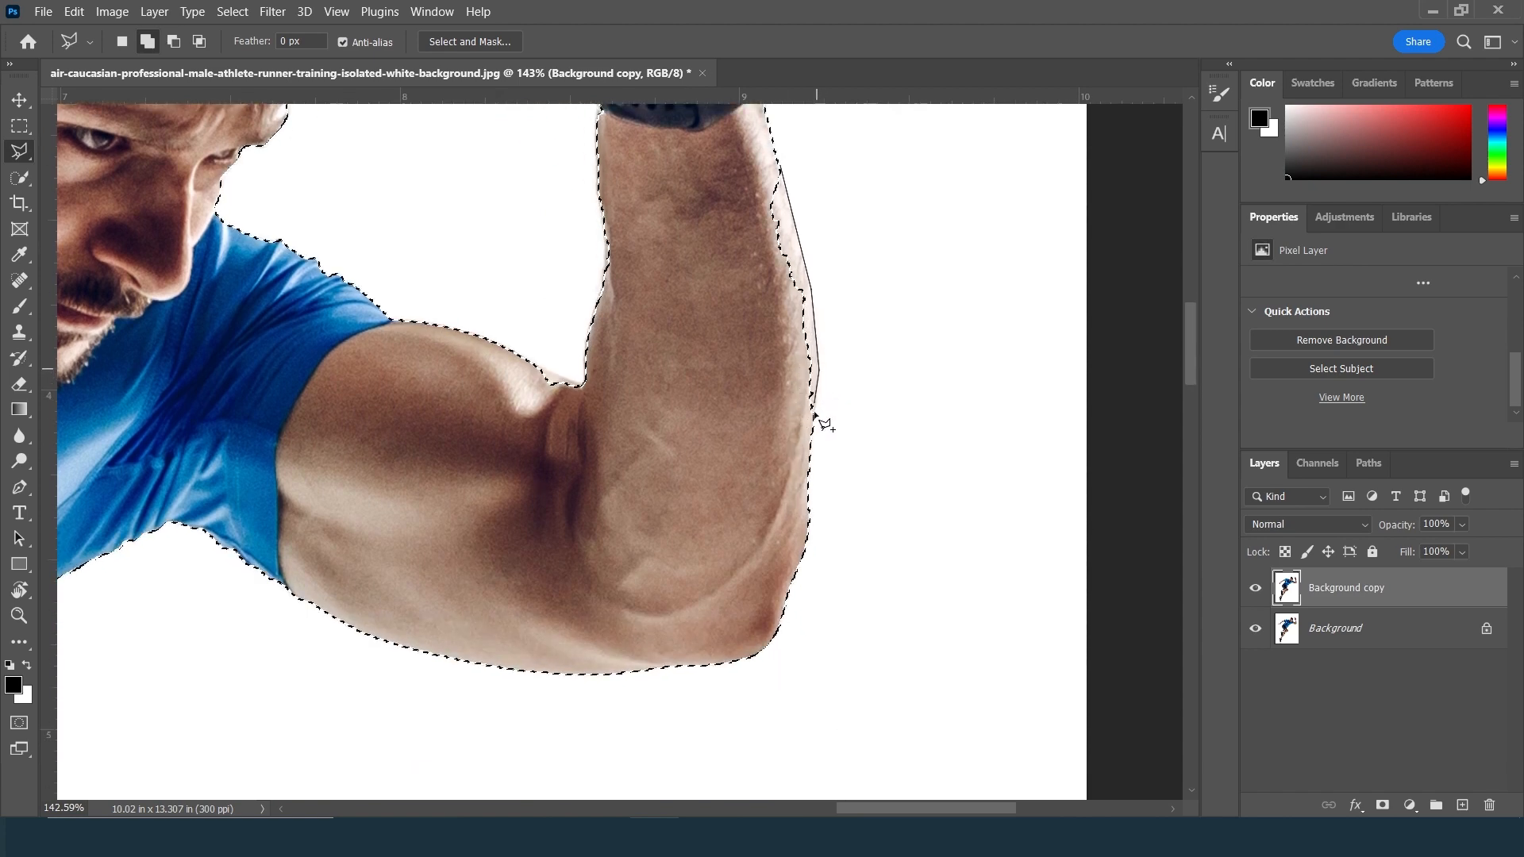
left_click(814, 432)
double_click(689, 140)
- Add the missed inner and outer edges of the wristwatch to the selection with the Polygonal Lasso tool
scroll(696, 259, "up", 4)
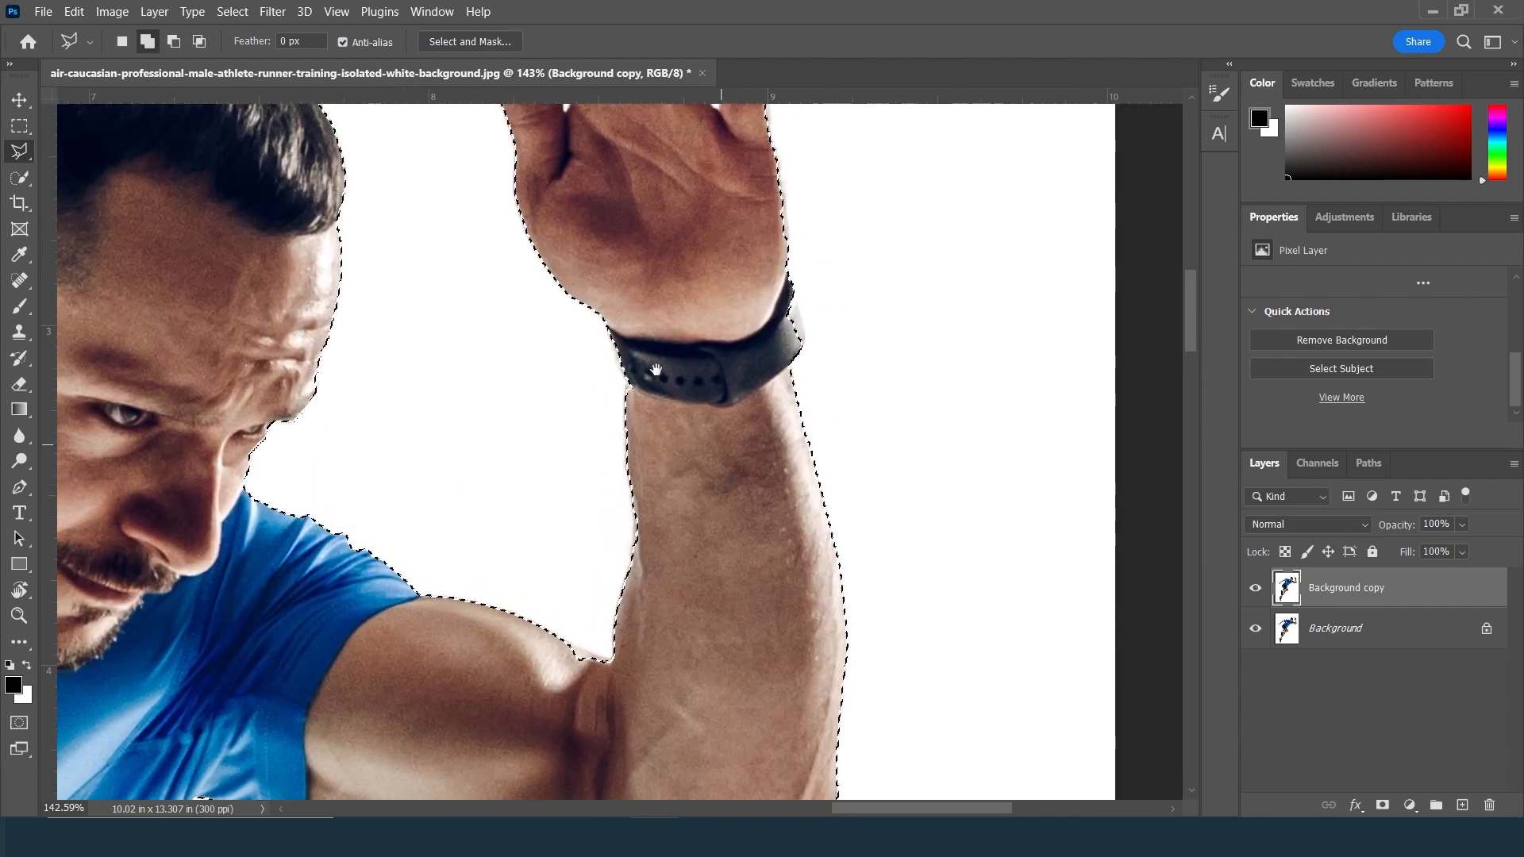
left_click(613, 332)
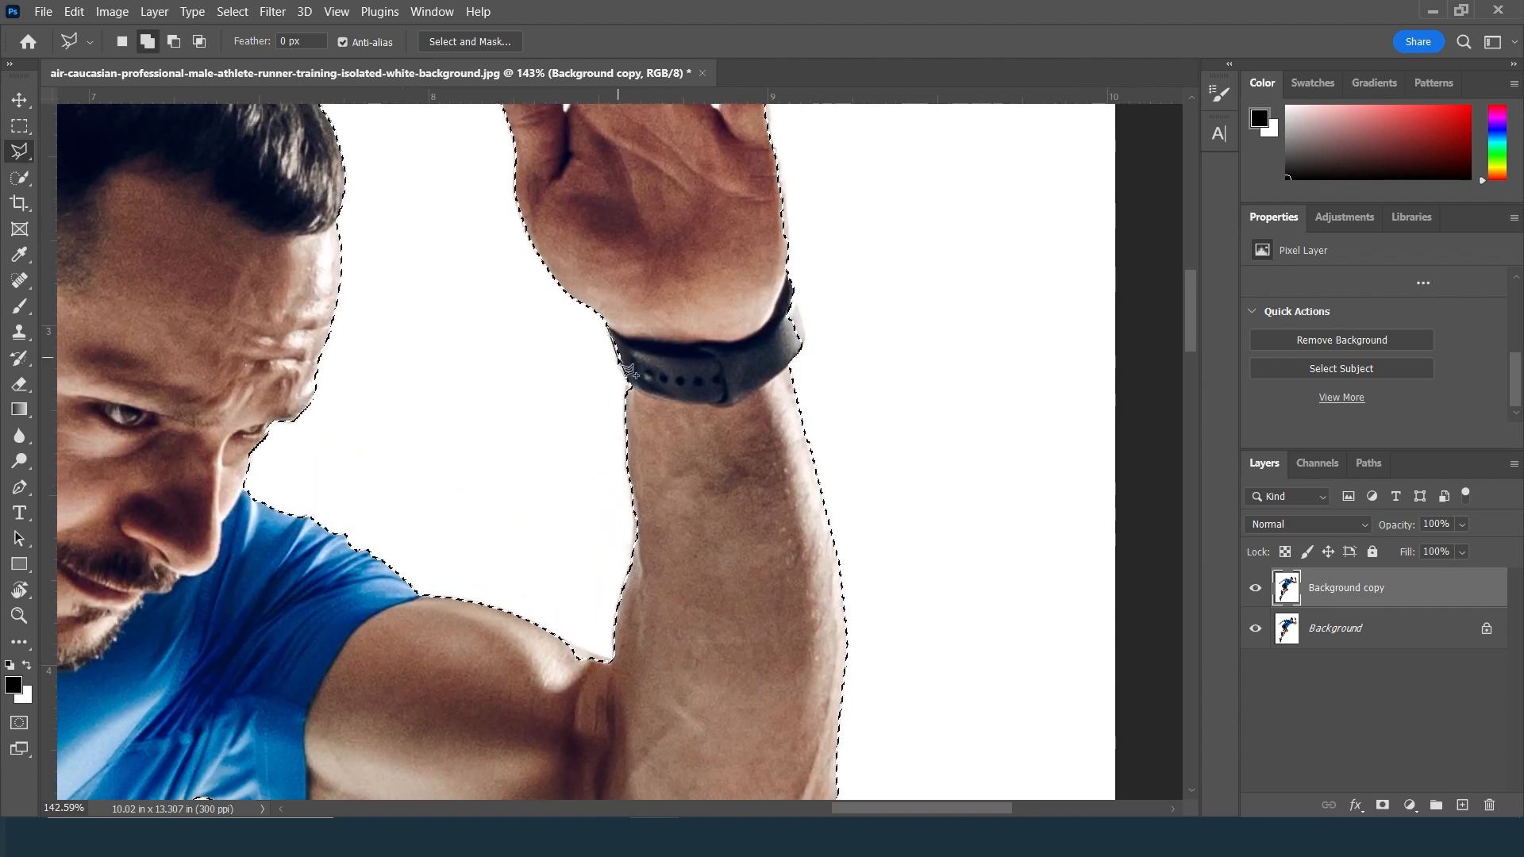
left_click(634, 402)
double_click(663, 313)
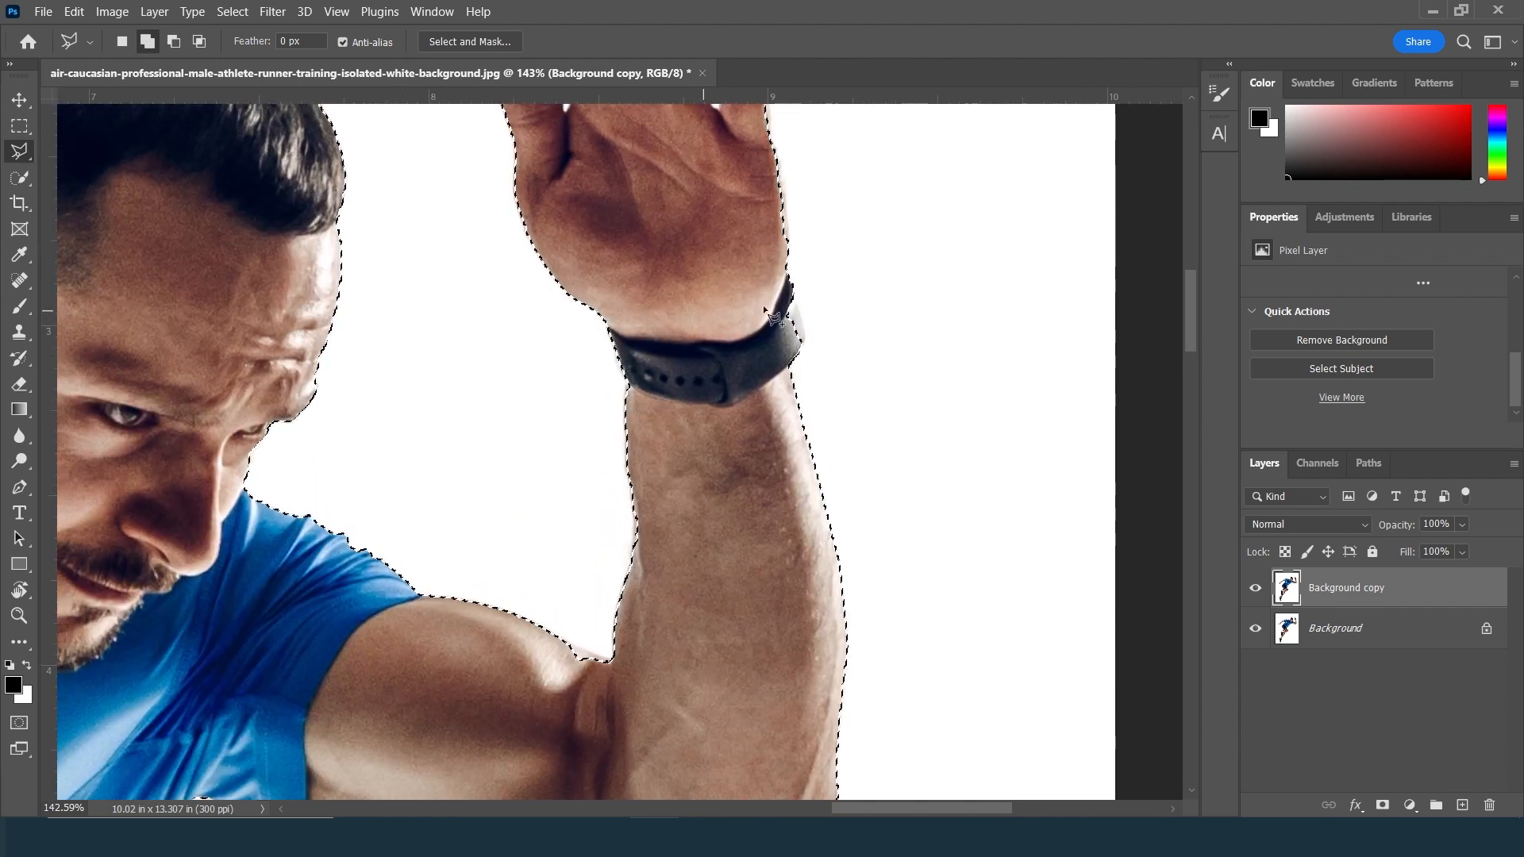
left_click(794, 281)
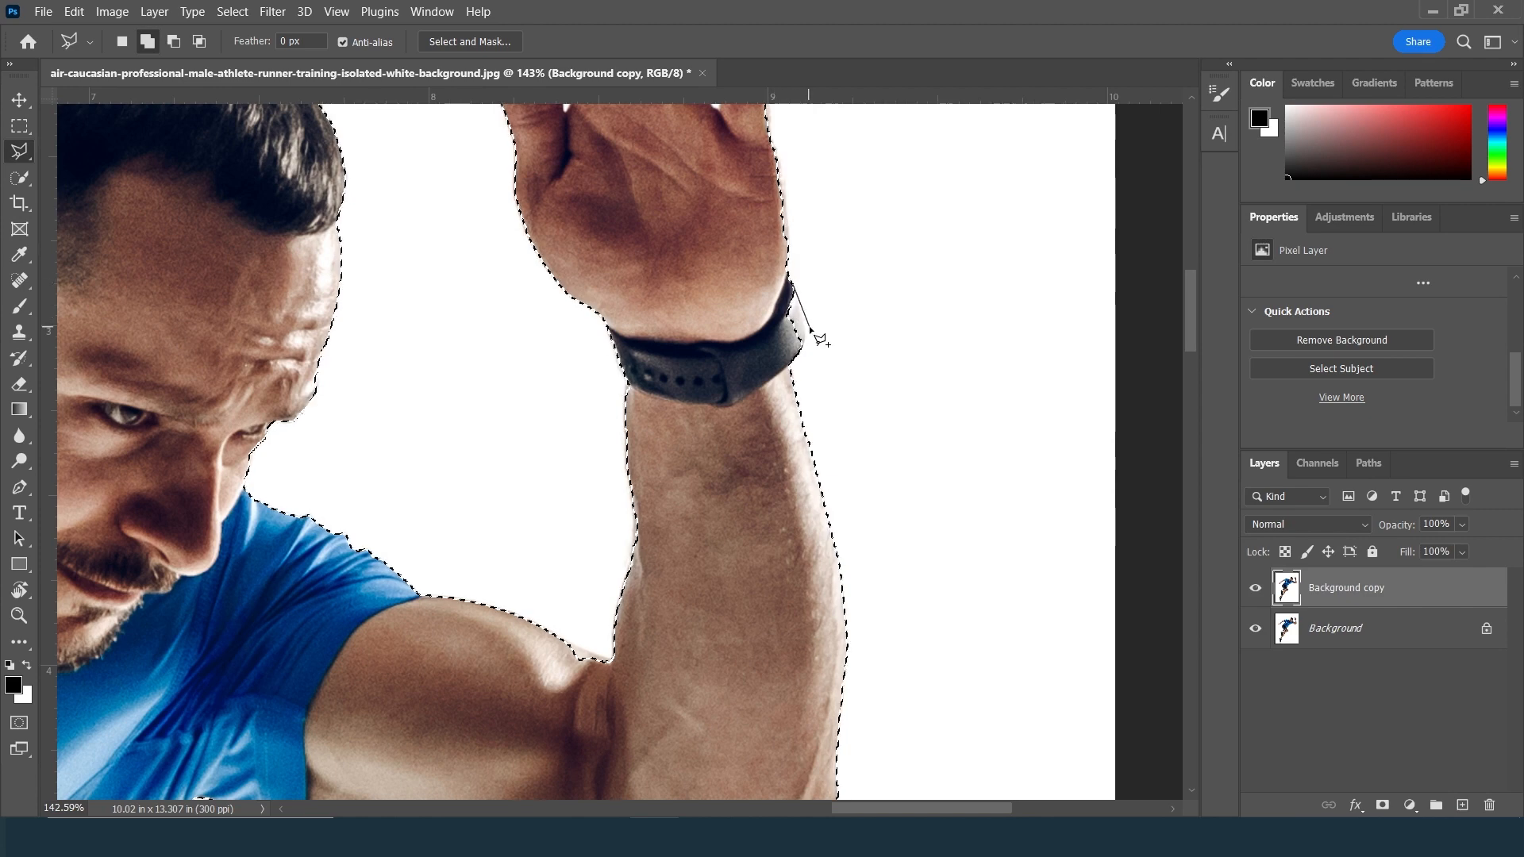
left_click(807, 333)
left_click(799, 348)
left_click(762, 356)
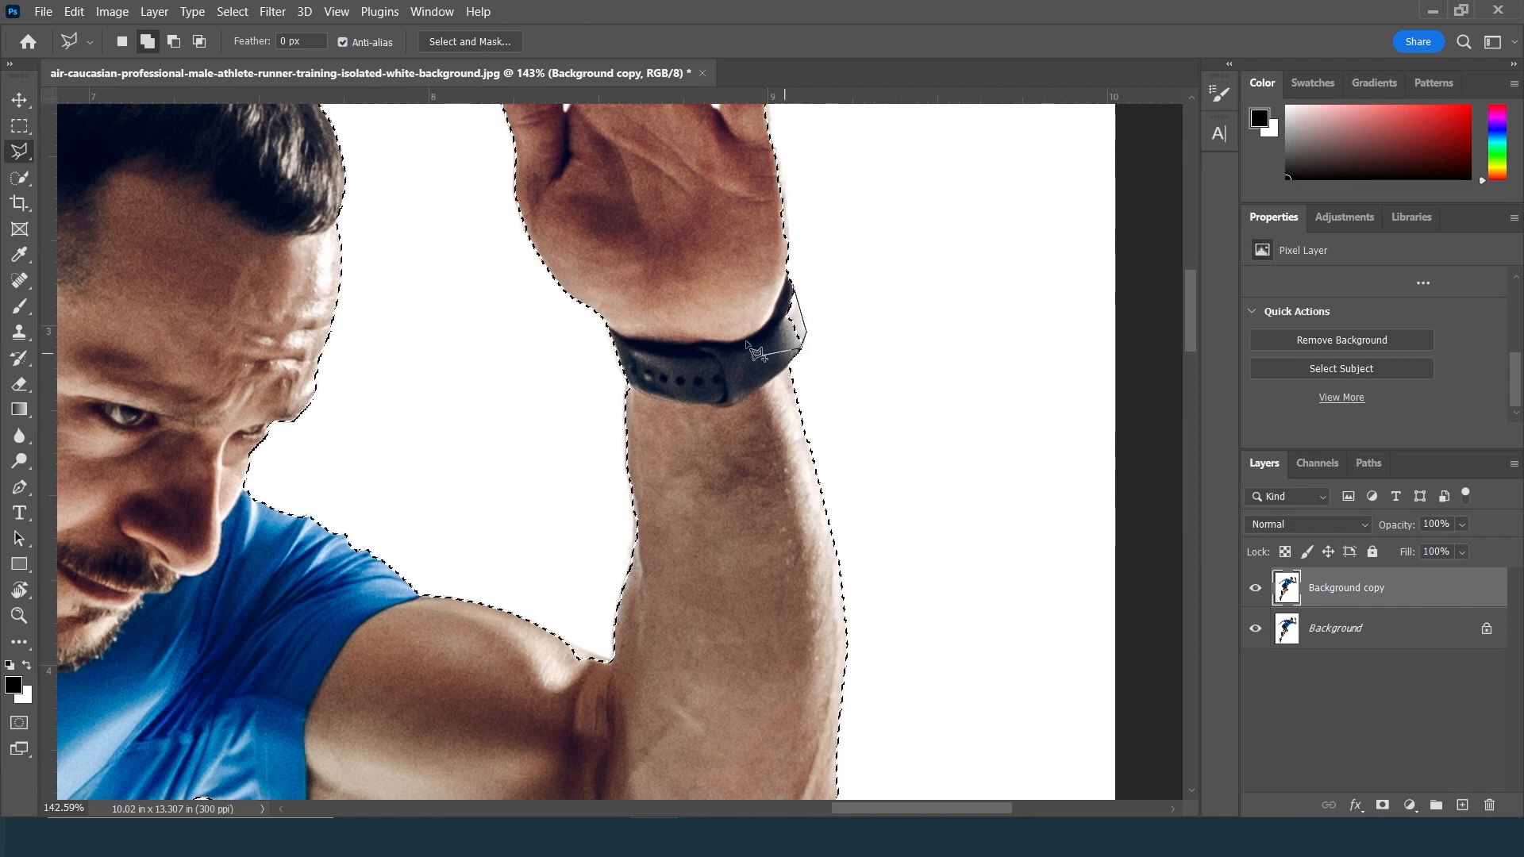
double_click(726, 286)
- Add the missed outer edge of the raised palm below the little finger to the selection
scroll(726, 318, "up", 3)
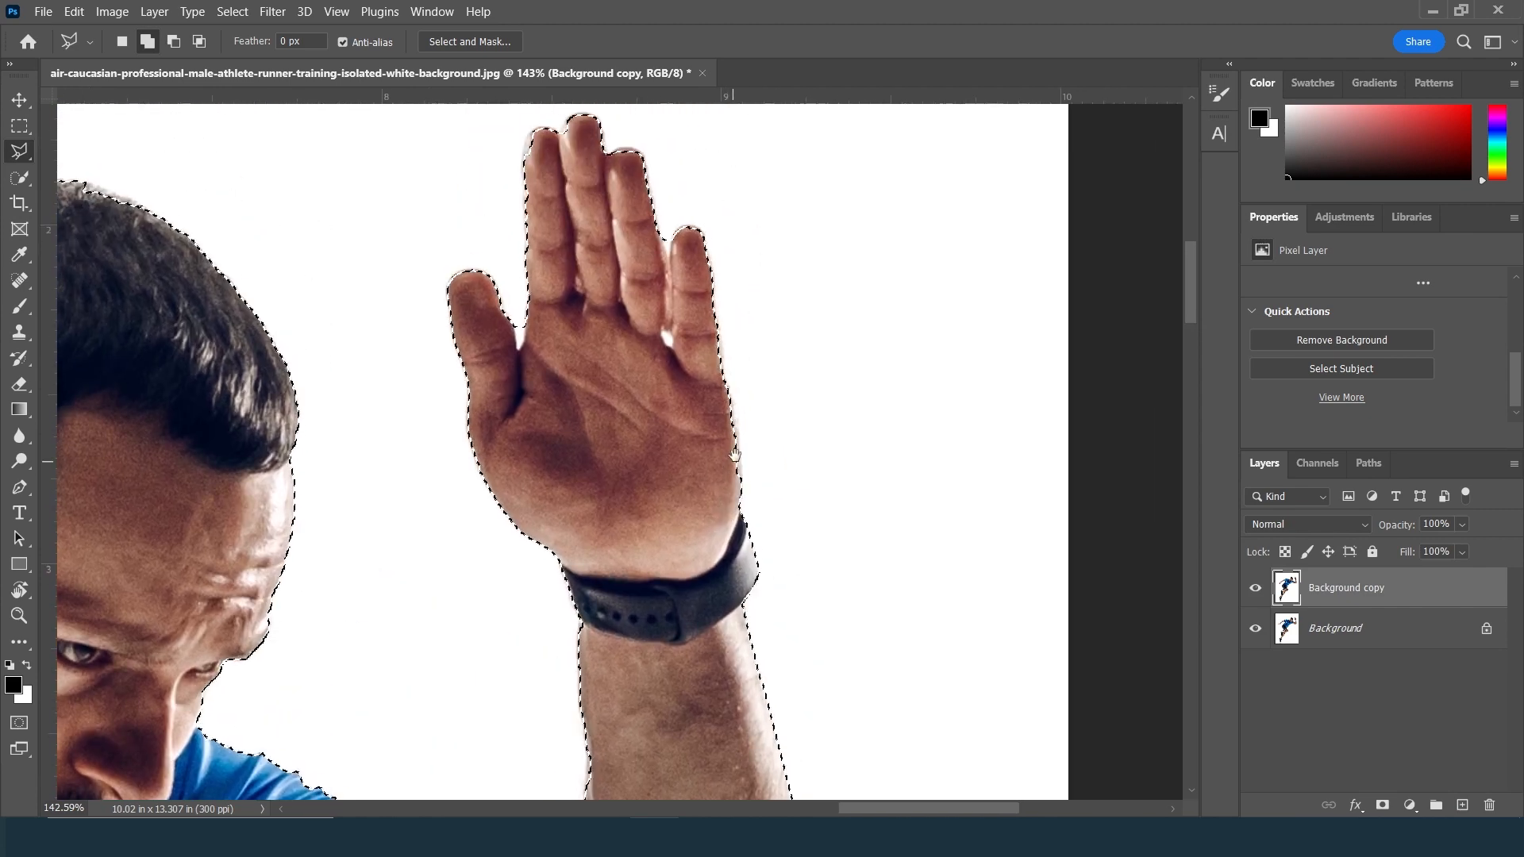
left_click(724, 368)
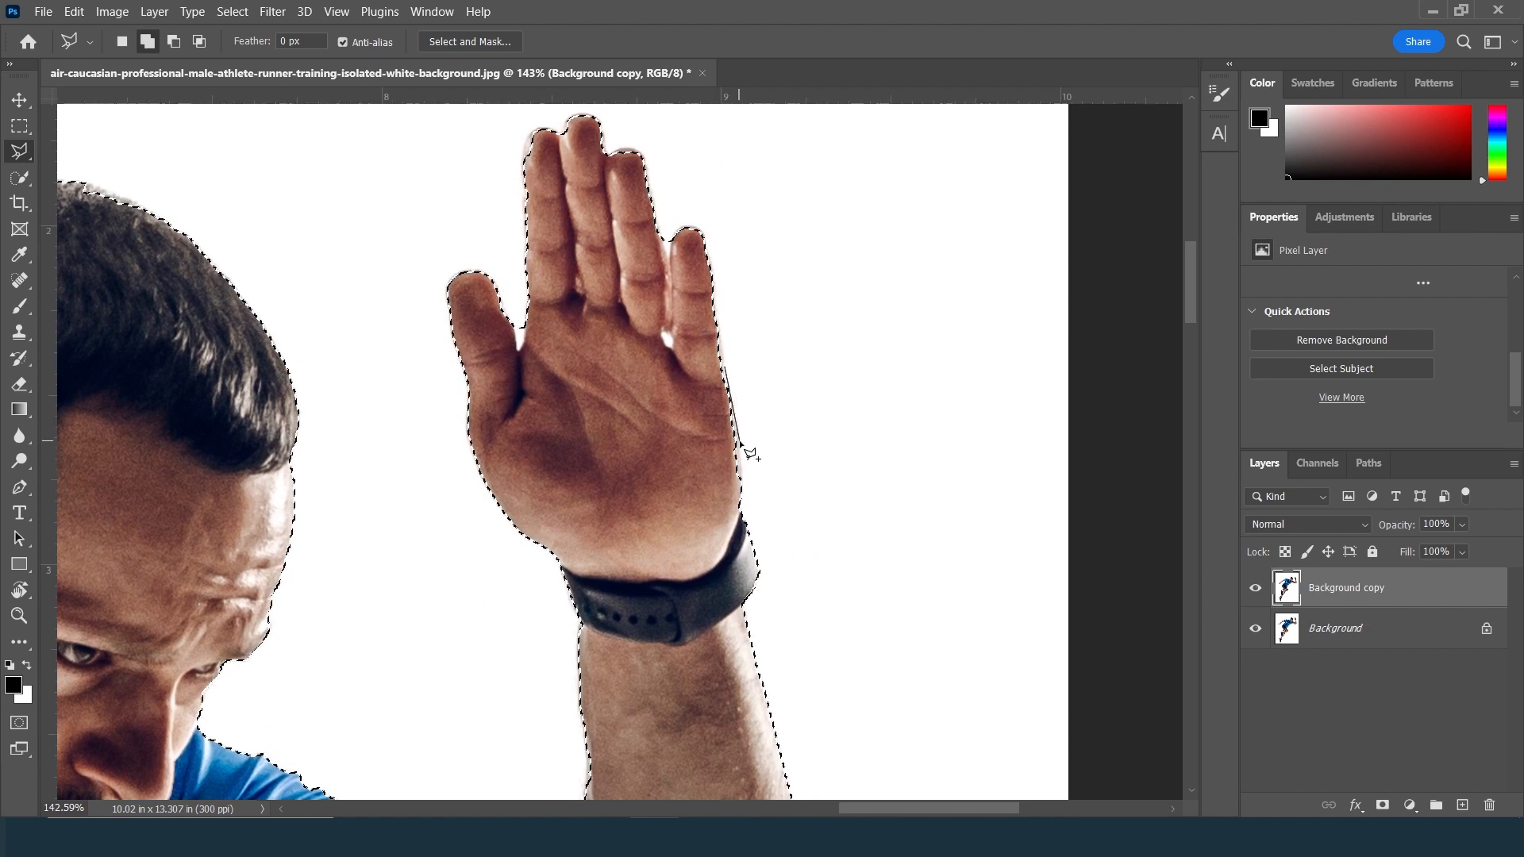
double_click(703, 305)
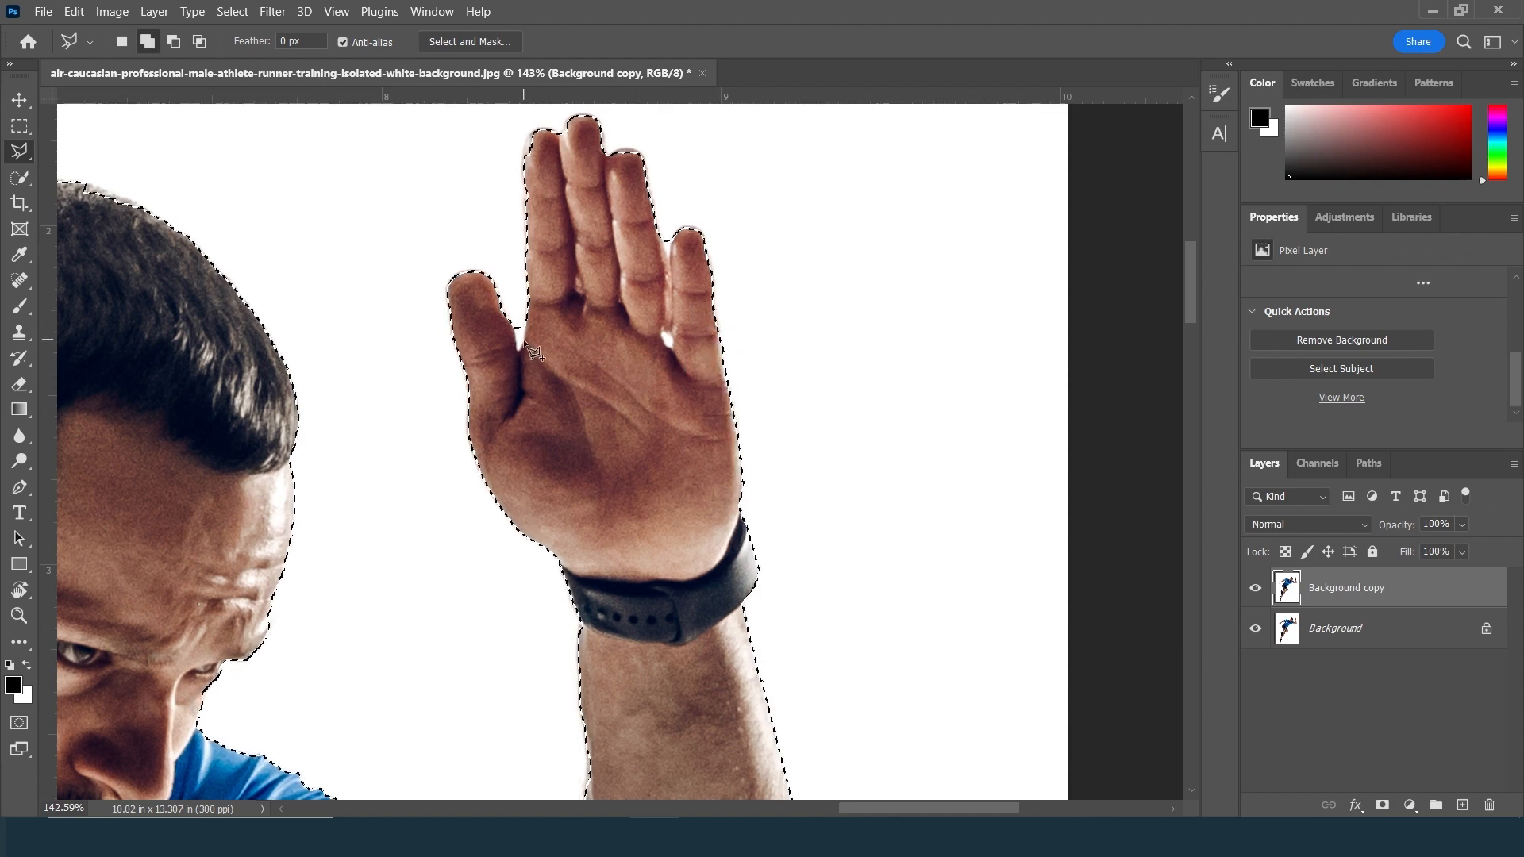
- Subtract the white gap between the thumb and index finger from the selection with the Polygonal Lasso tool
left_click(514, 322)
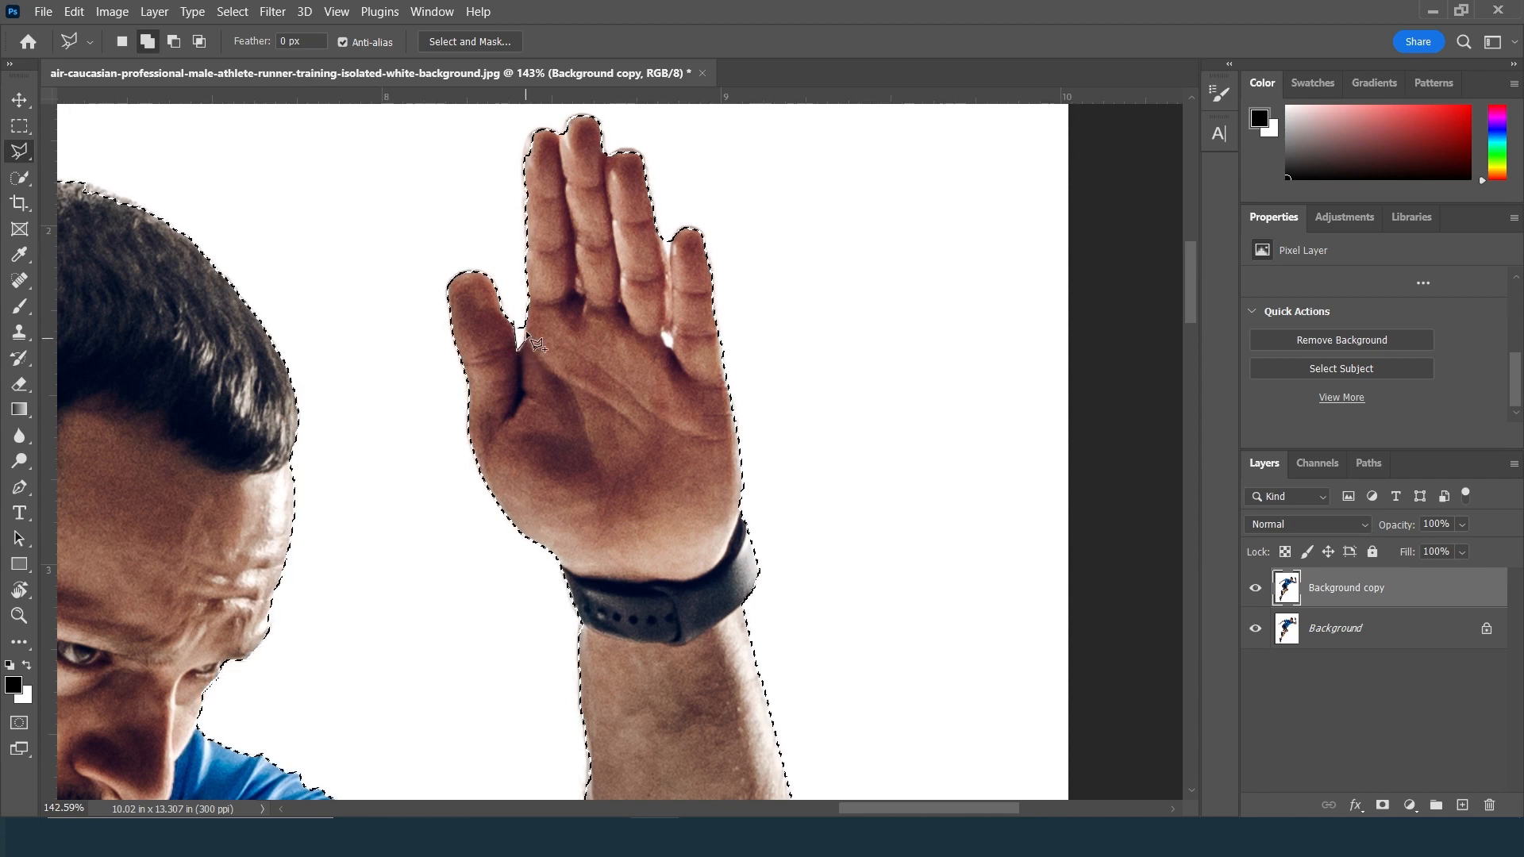
key("Escape")
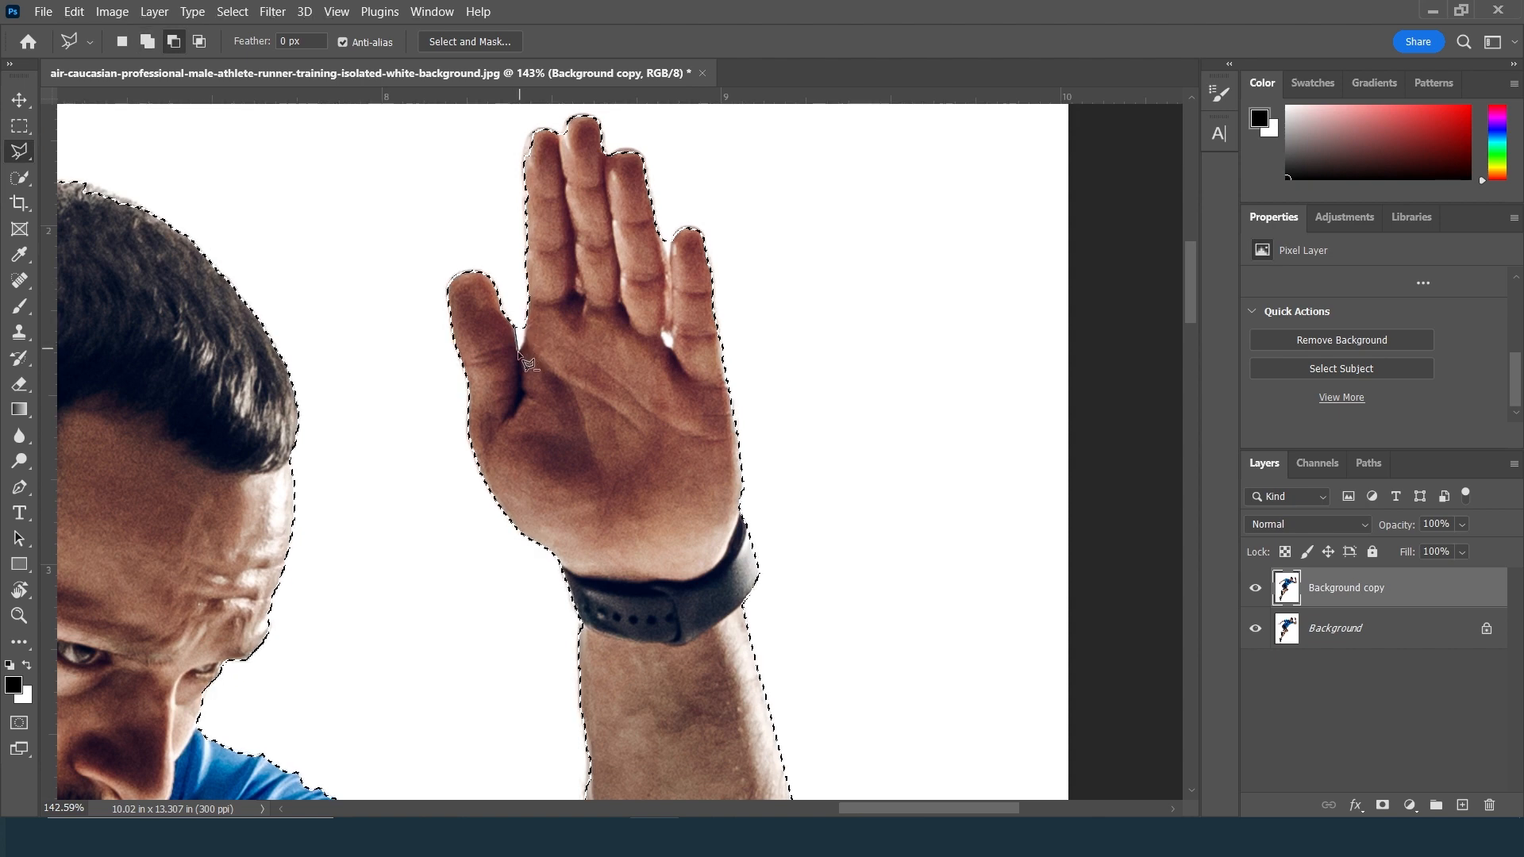
left_click(524, 344)
left_click(527, 327)
left_click(516, 307)
- Inspect the selection outline around the runner's upper body up close and return to the whole image
key("z")
right_click(568, 388)
left_click(603, 384)
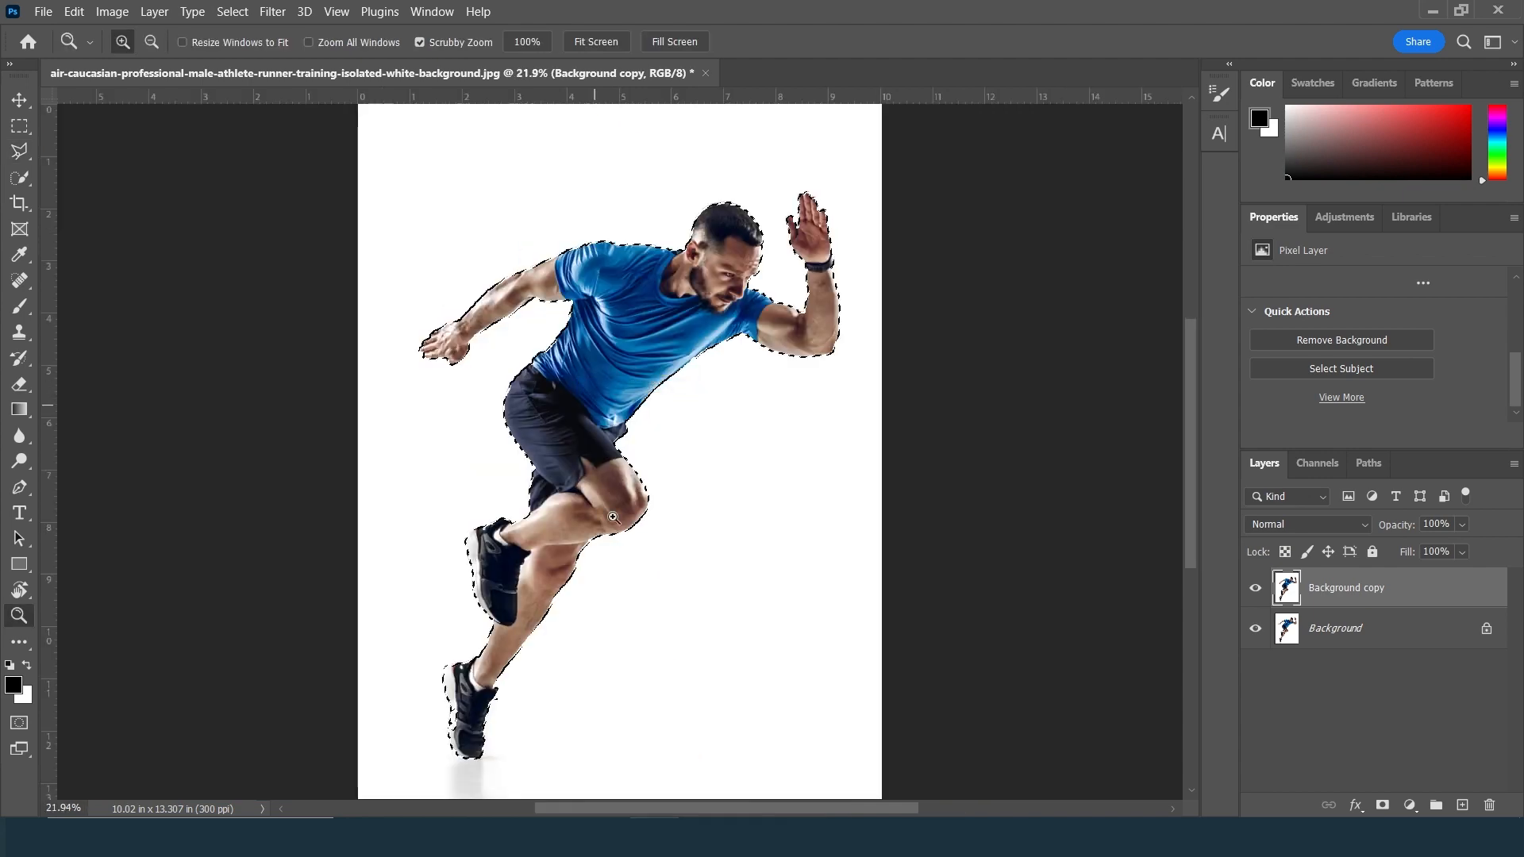
left_click_drag(628, 537, 701, 582)
left_click_drag(815, 378, 720, 798)
left_click_drag(850, 429, 676, 502)
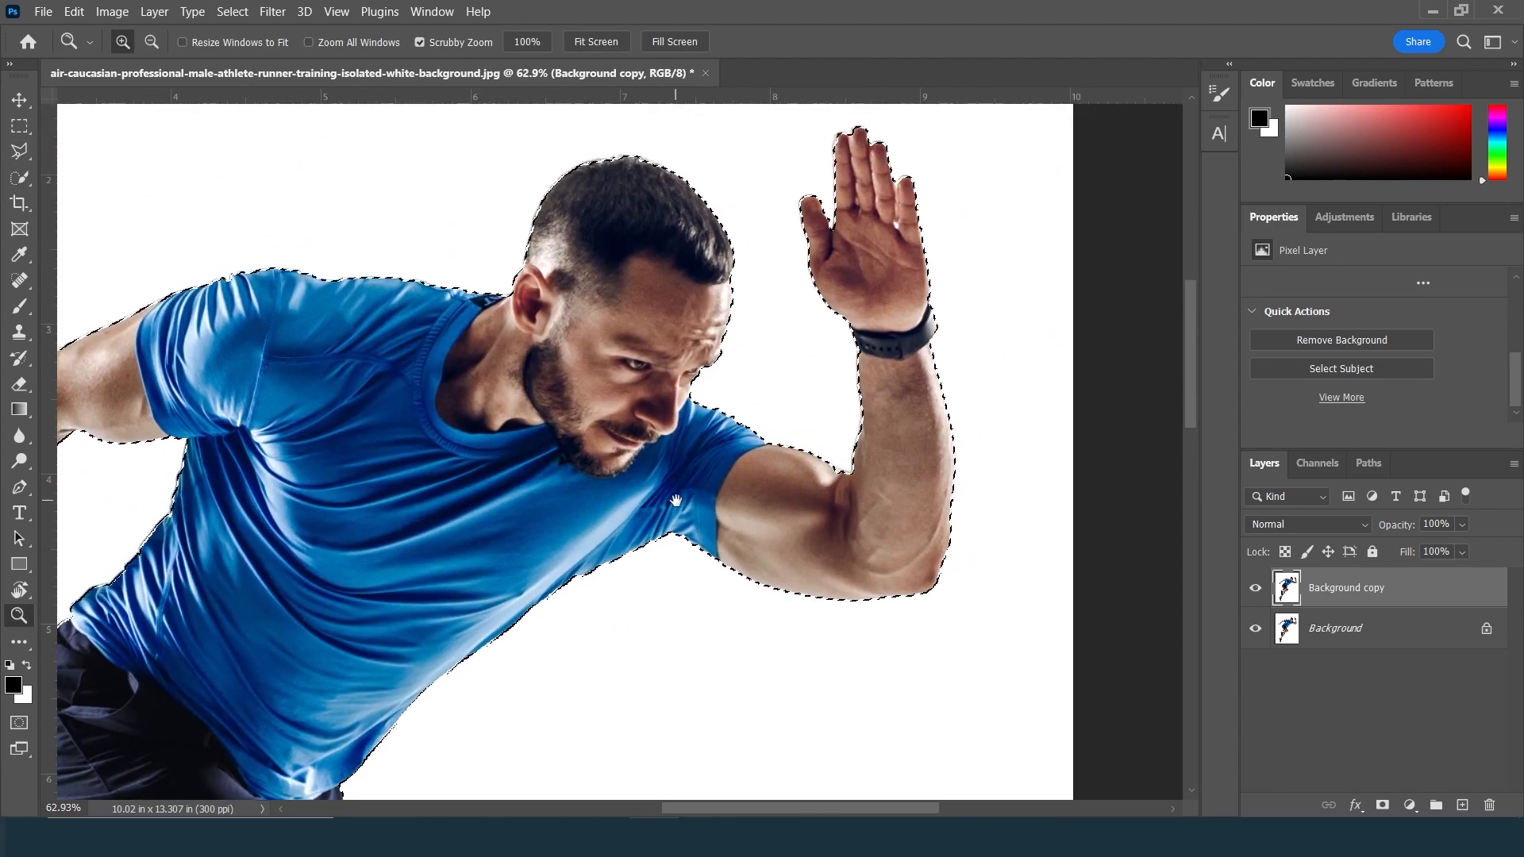
right_click(610, 404)
left_click(639, 412)
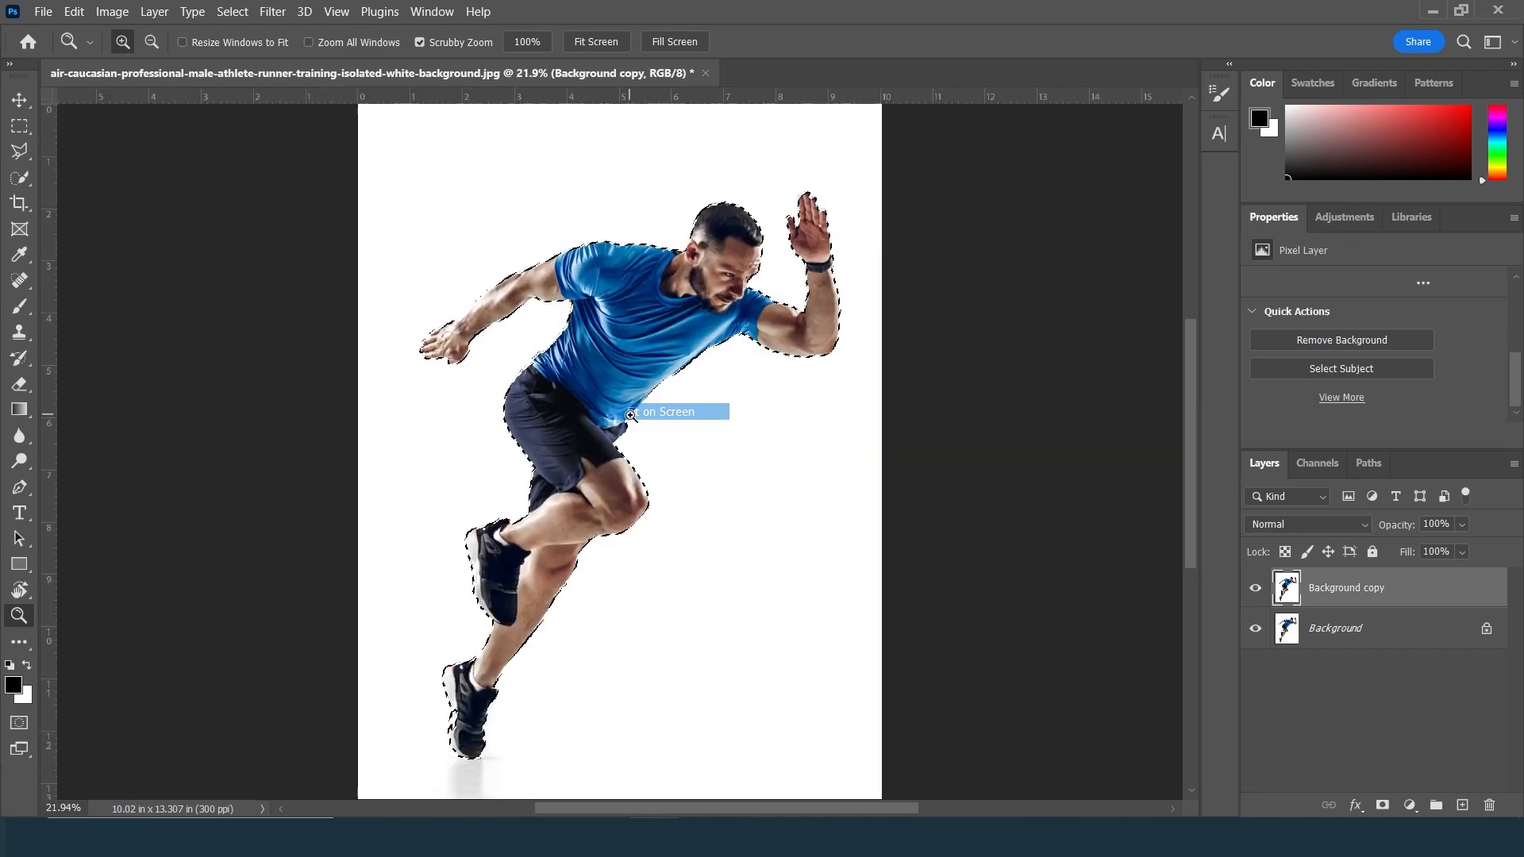
- Try expanding the runner selection by 40 pixels
left_click(233, 11)
mouse_move(313, 294)
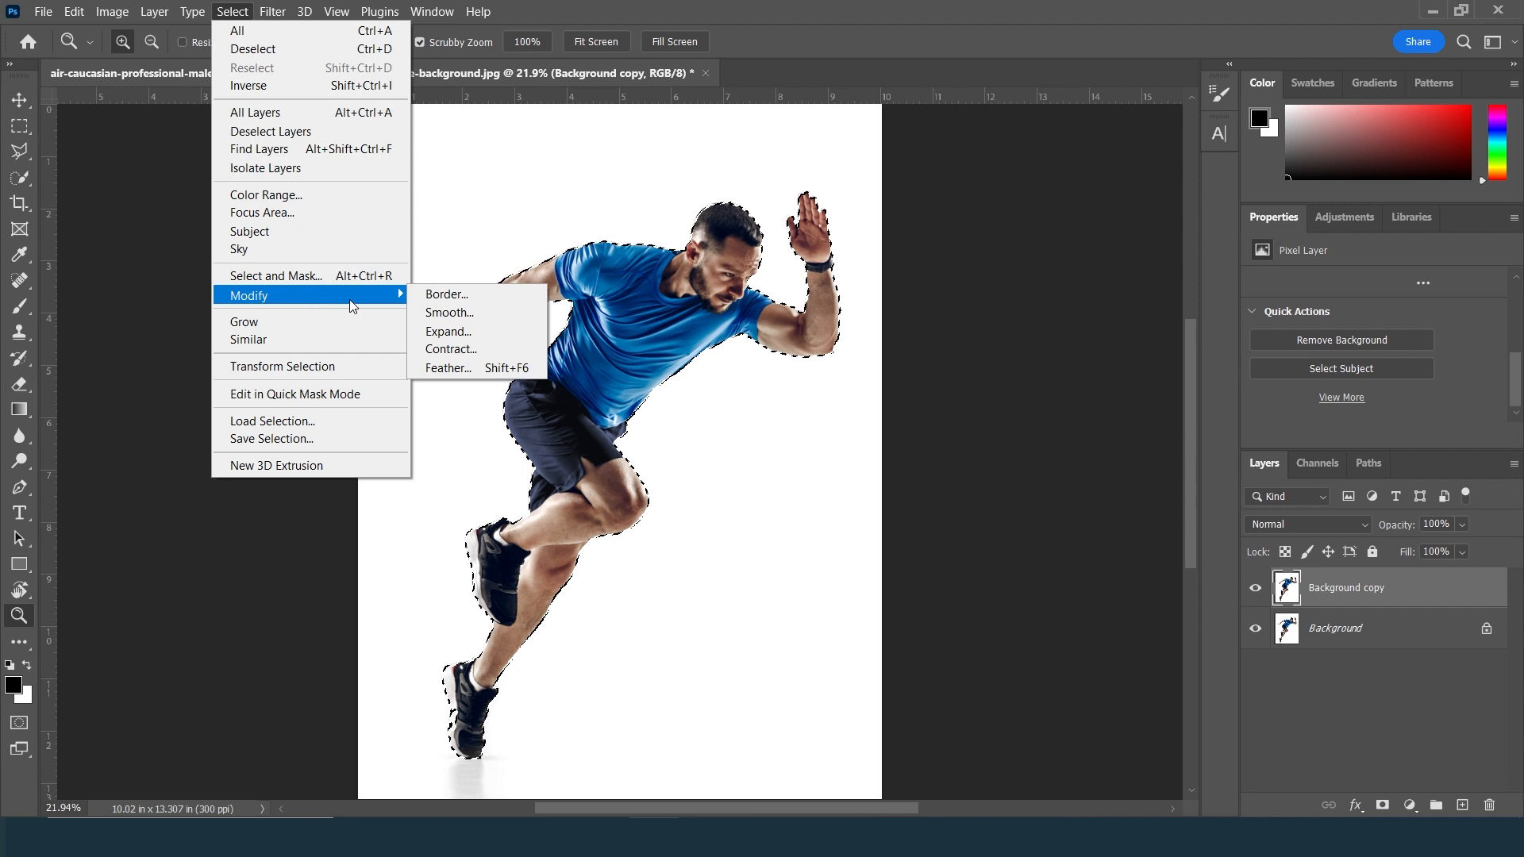
left_click(475, 330)
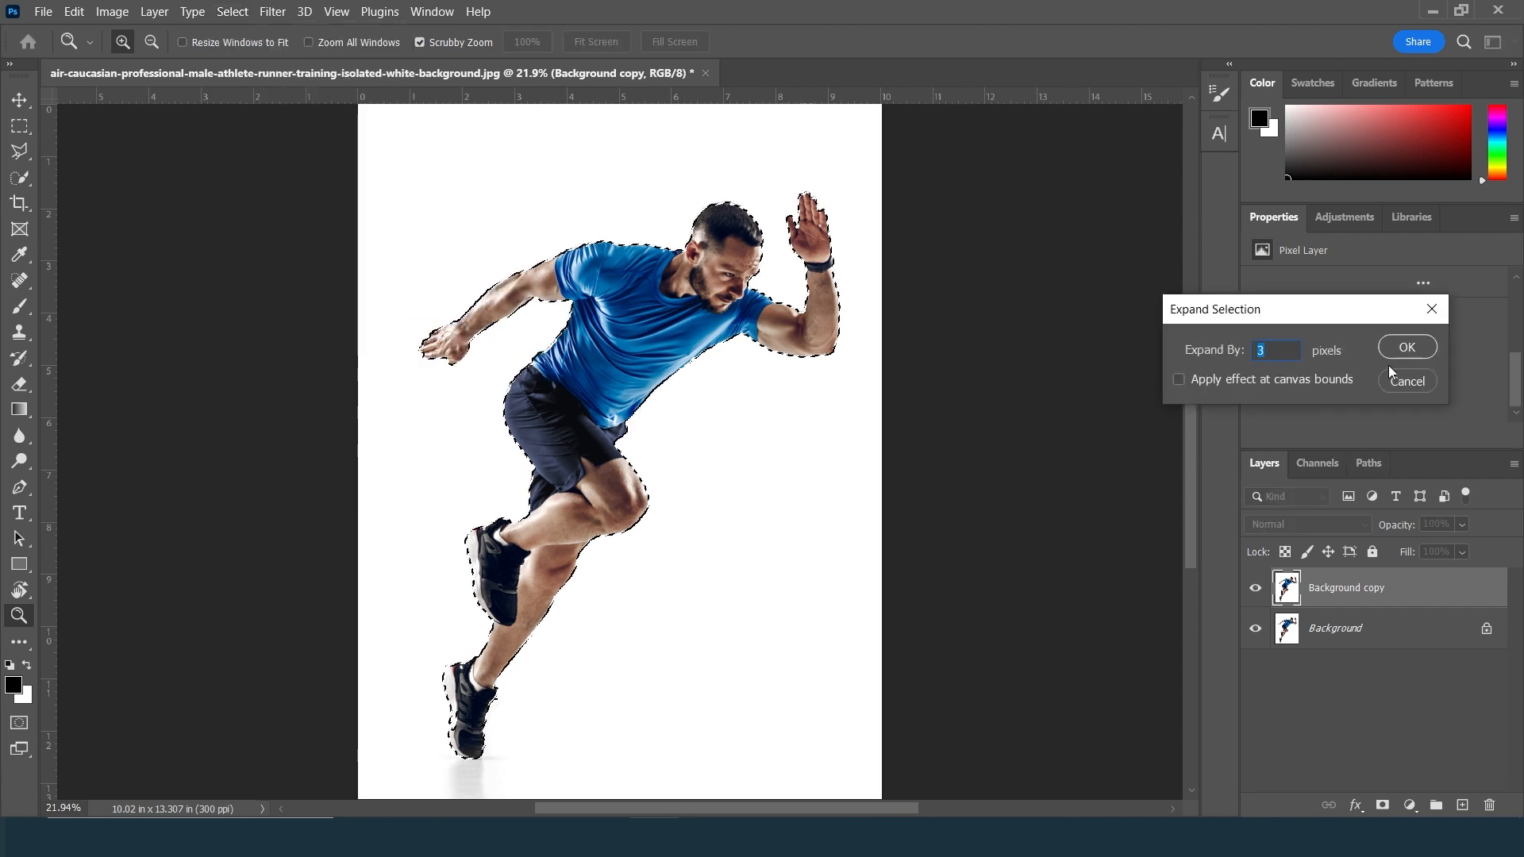
type("30")
key("Return")
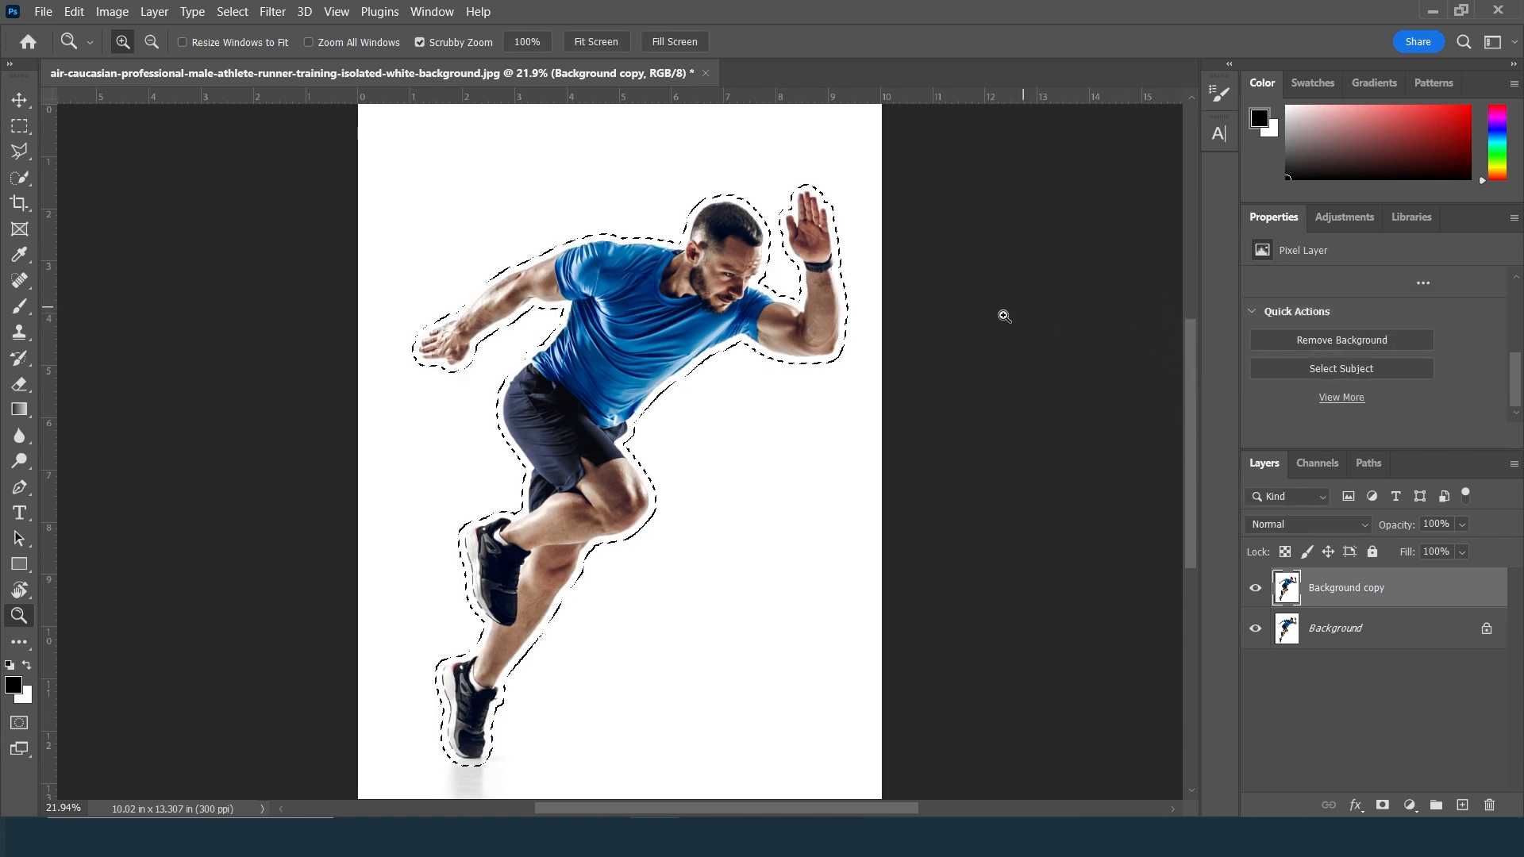
- Undo the expansion of the runner selection
left_click(237, 15)
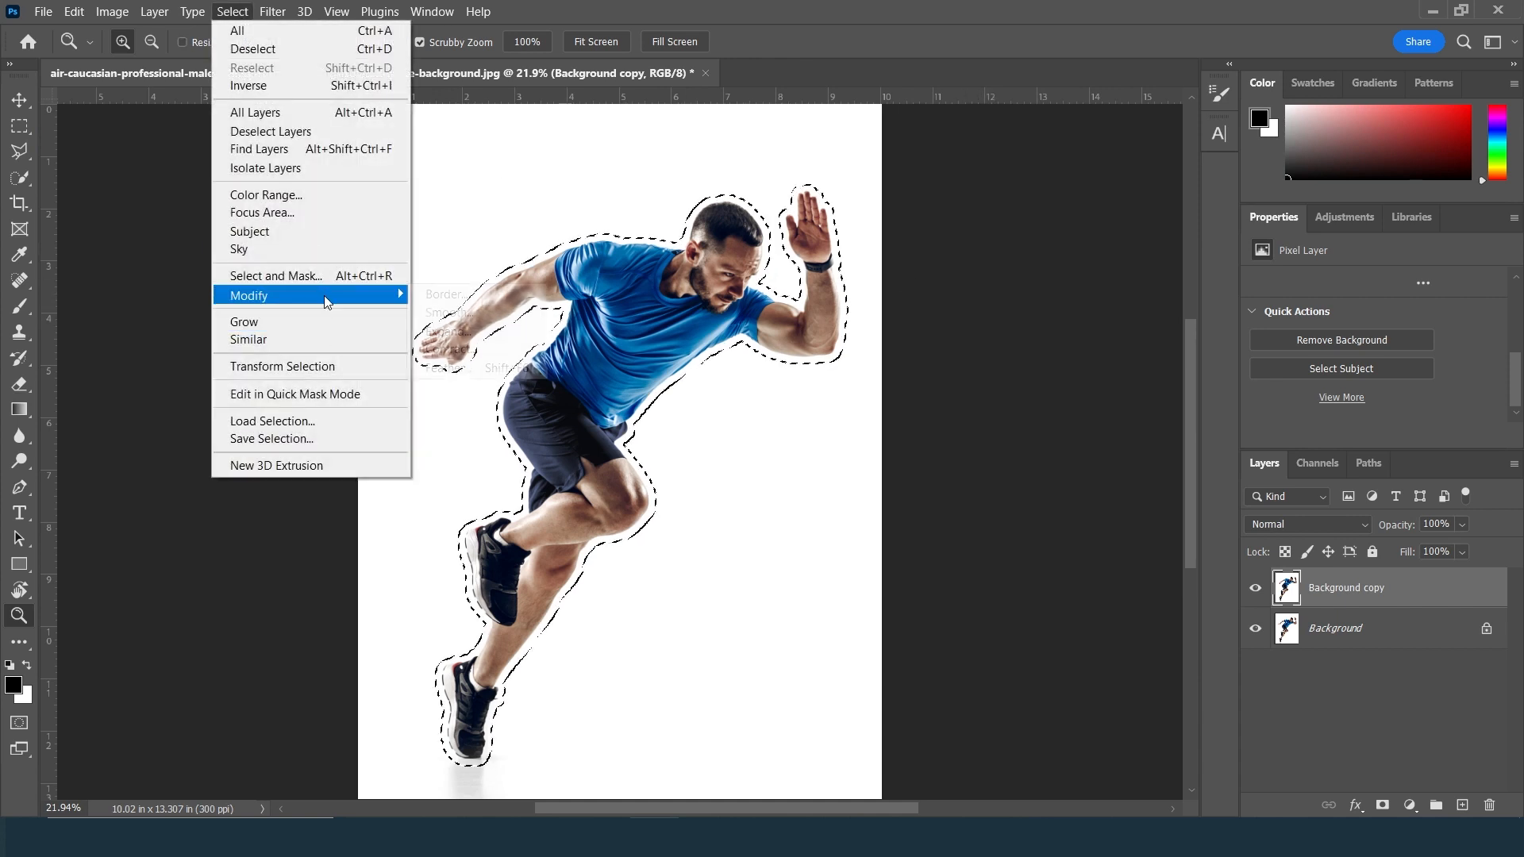
left_click(937, 12)
key("ctrl+z")
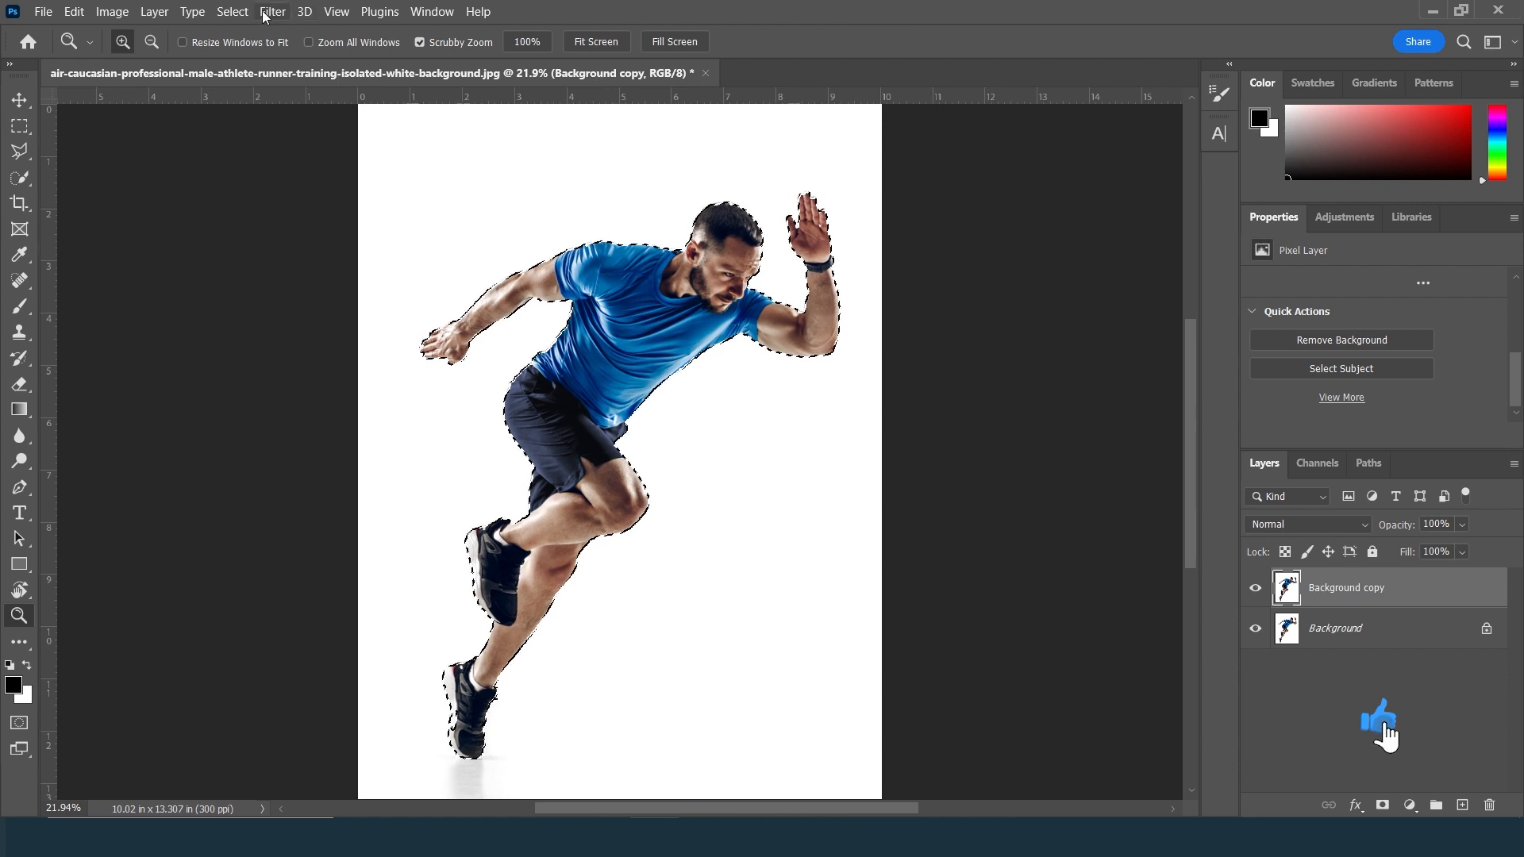
- Expand the runner selection by 50 pixels
left_click(235, 12)
mouse_move(381, 295)
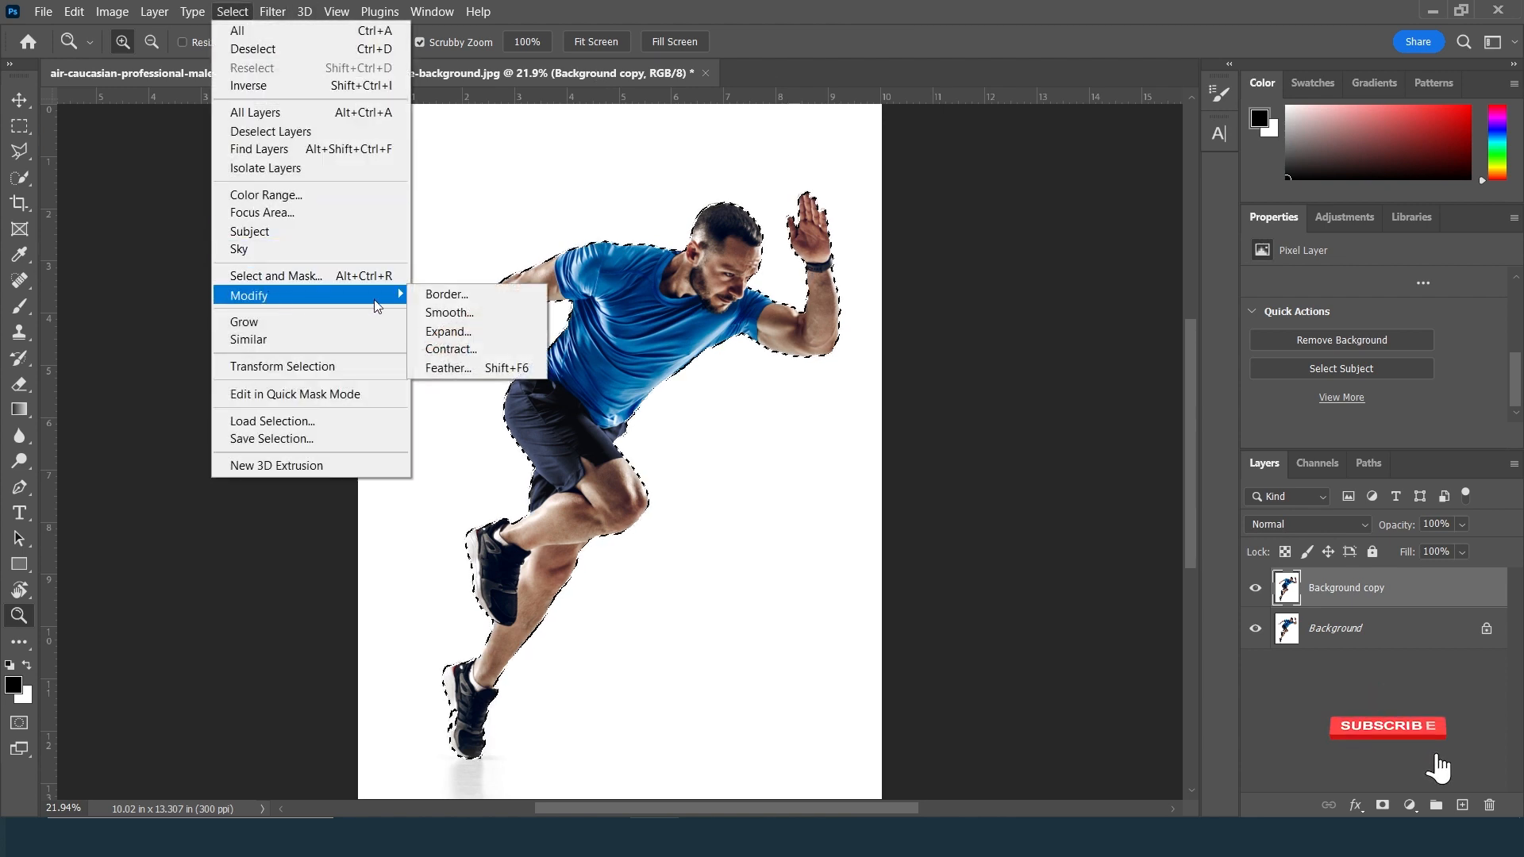
left_click(449, 331)
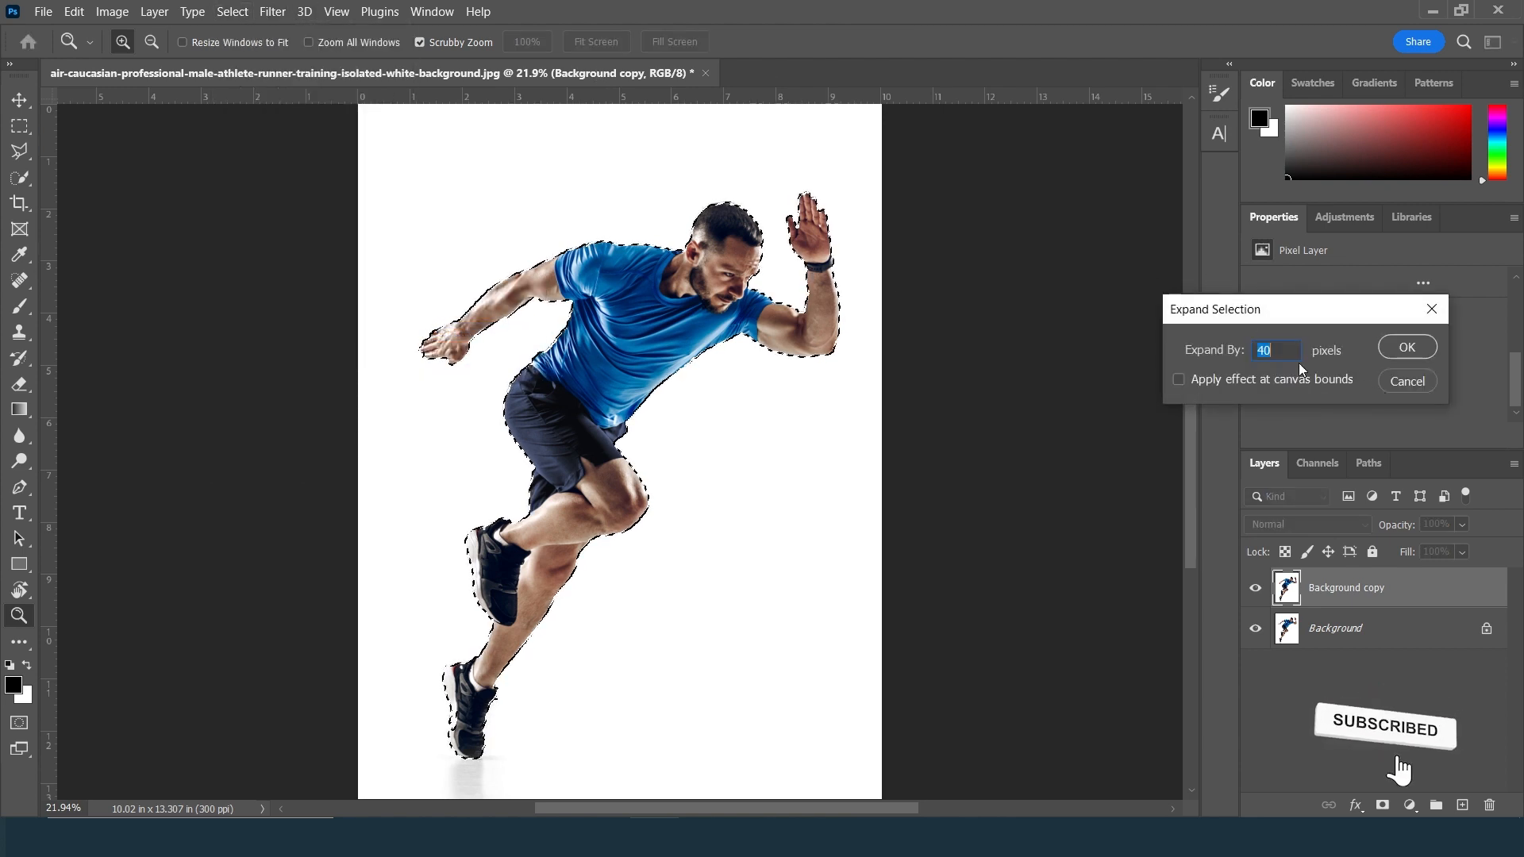
type("50")
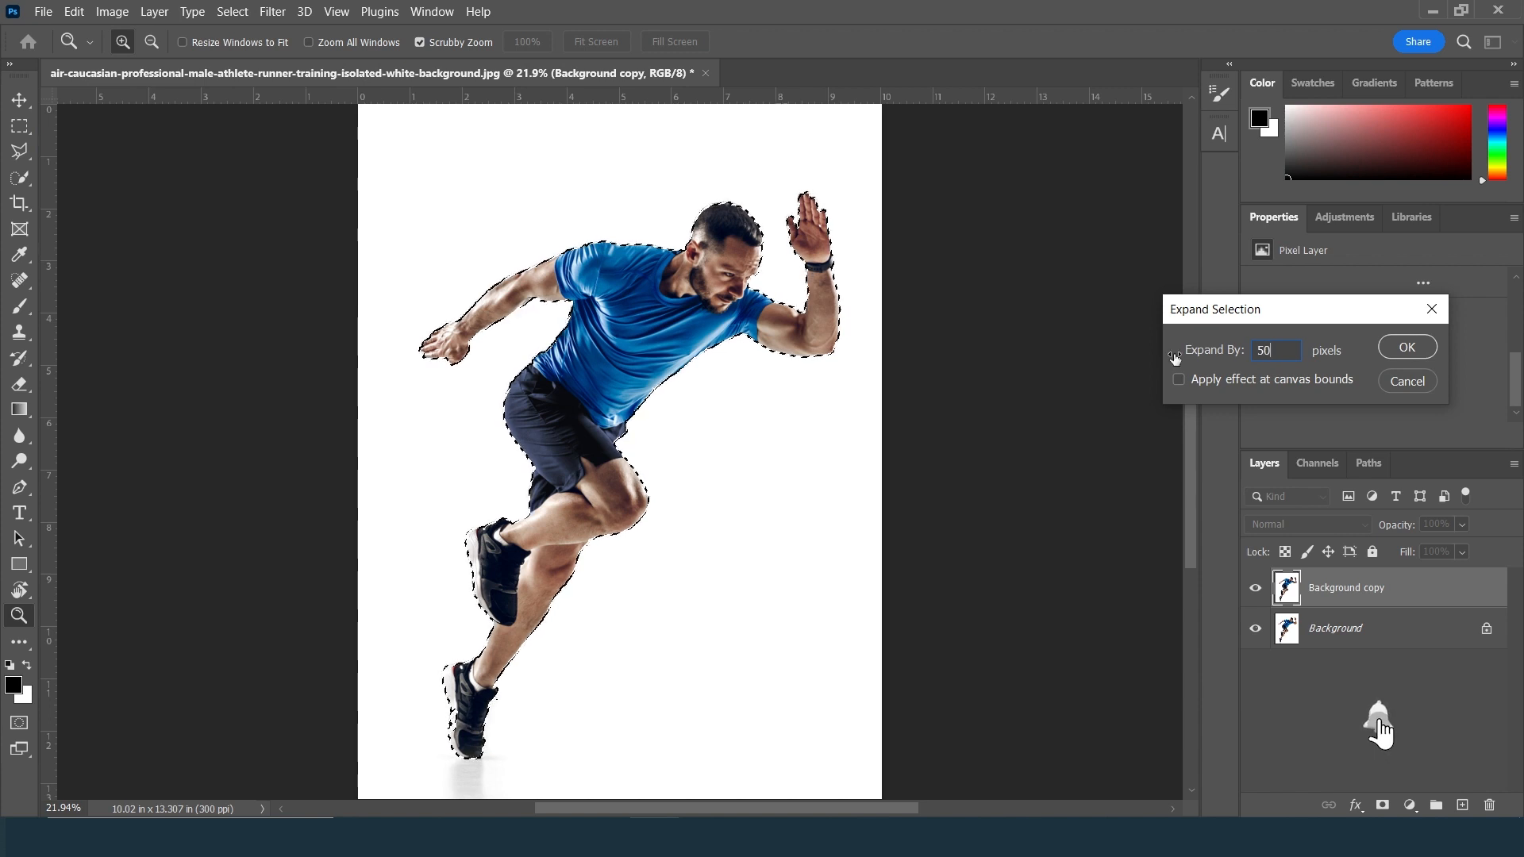
key("Return")
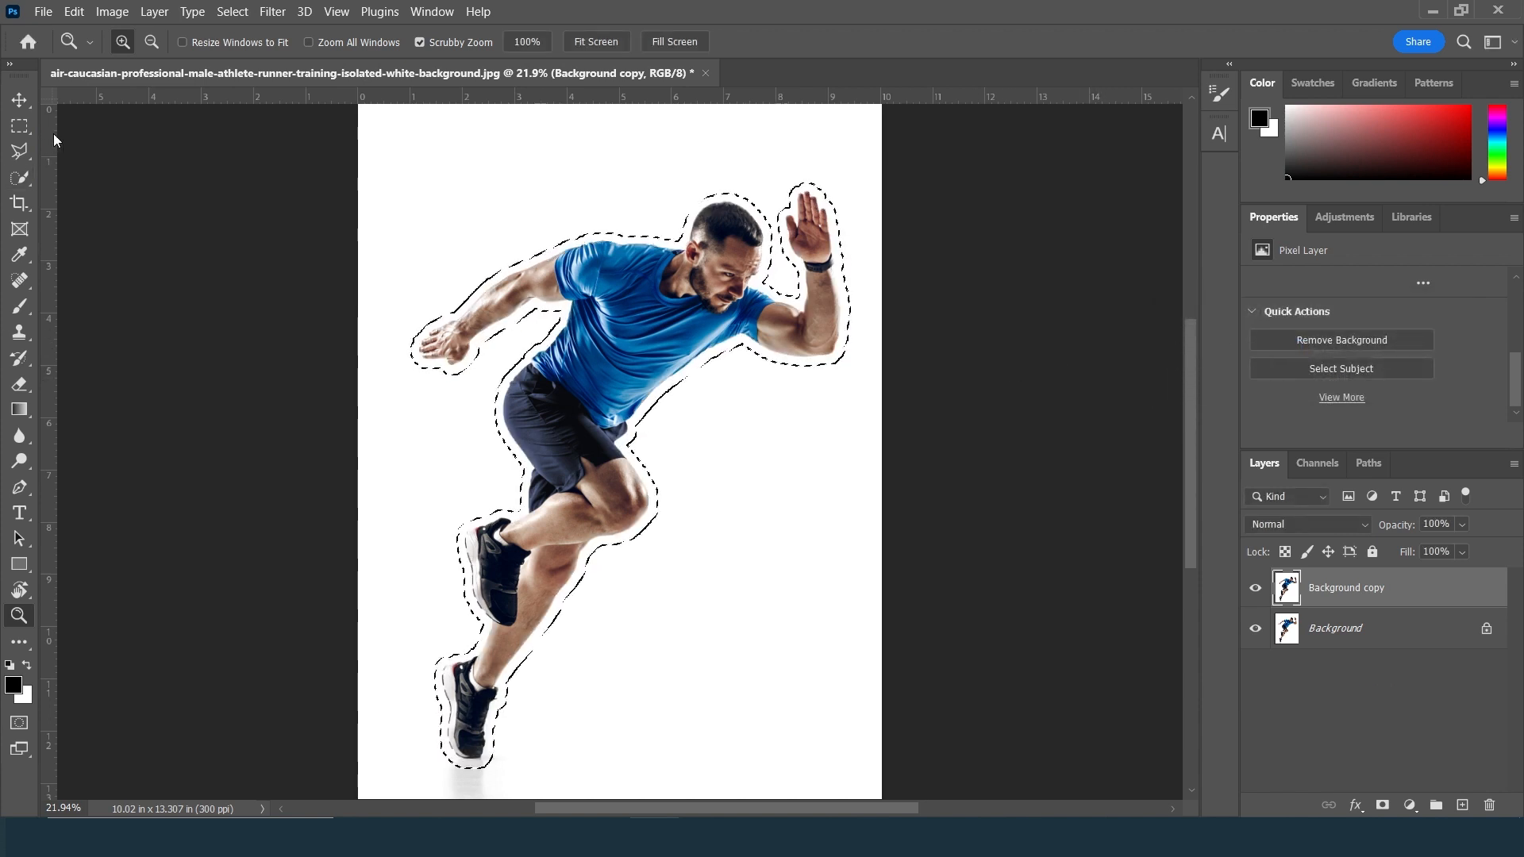
- Convert the expanded runner selection into a work path with a tolerance of 2.0 pixels
left_click(24, 148)
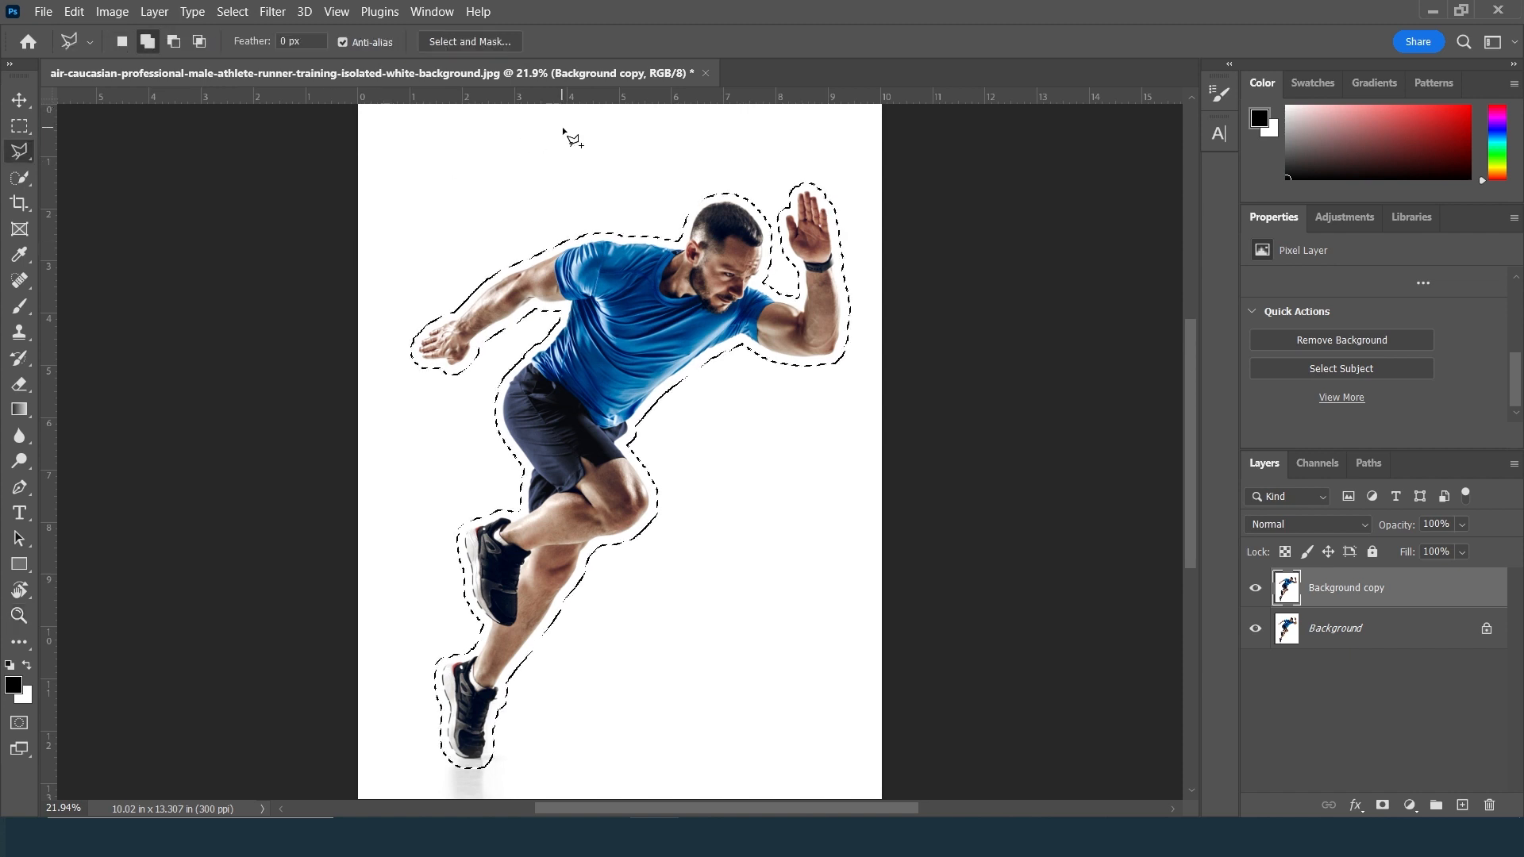
right_click(645, 306)
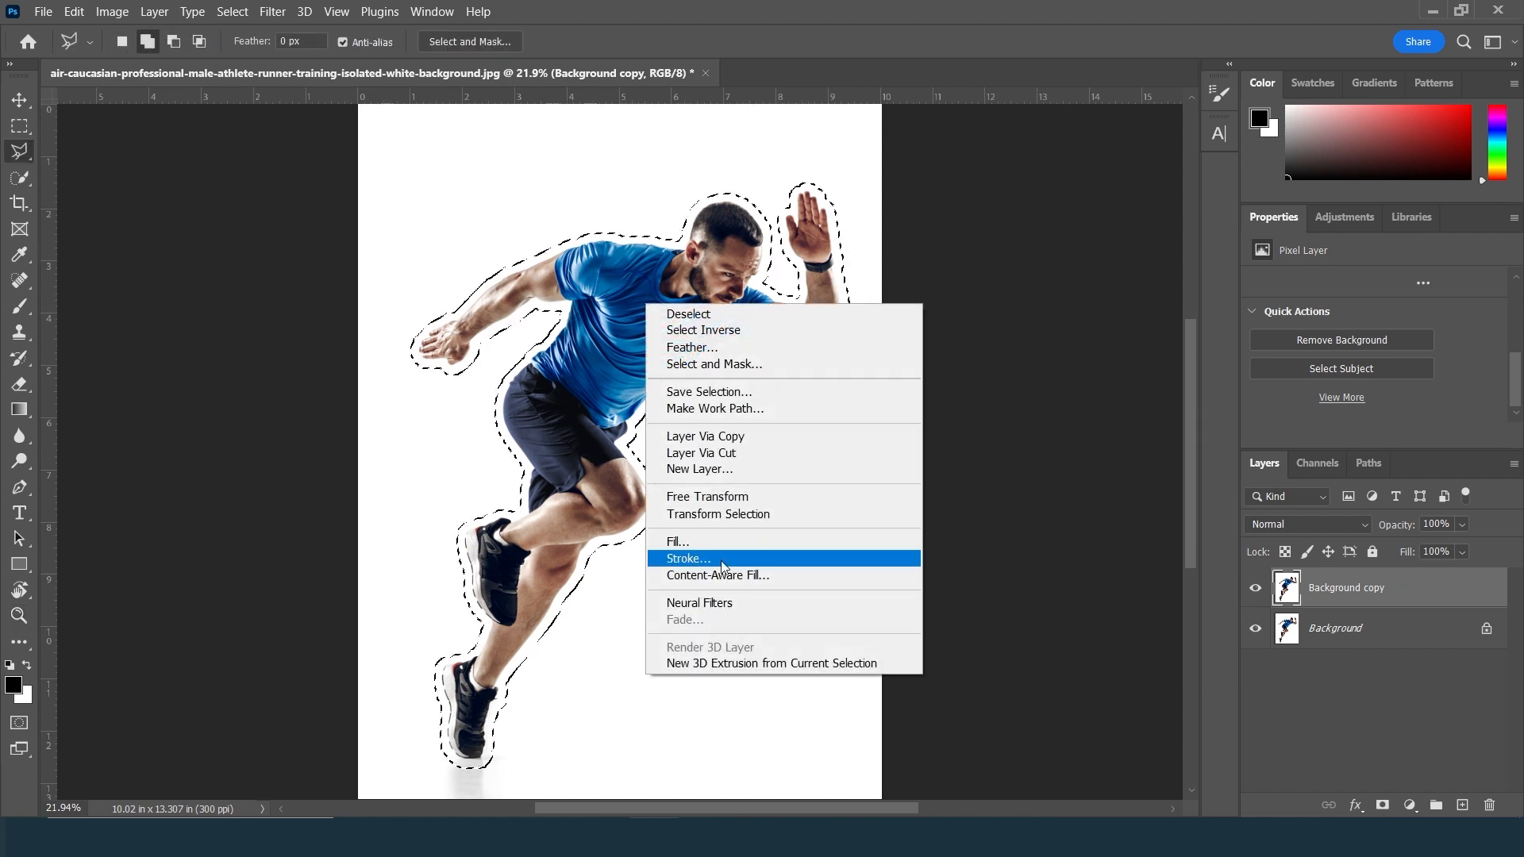
left_click(724, 409)
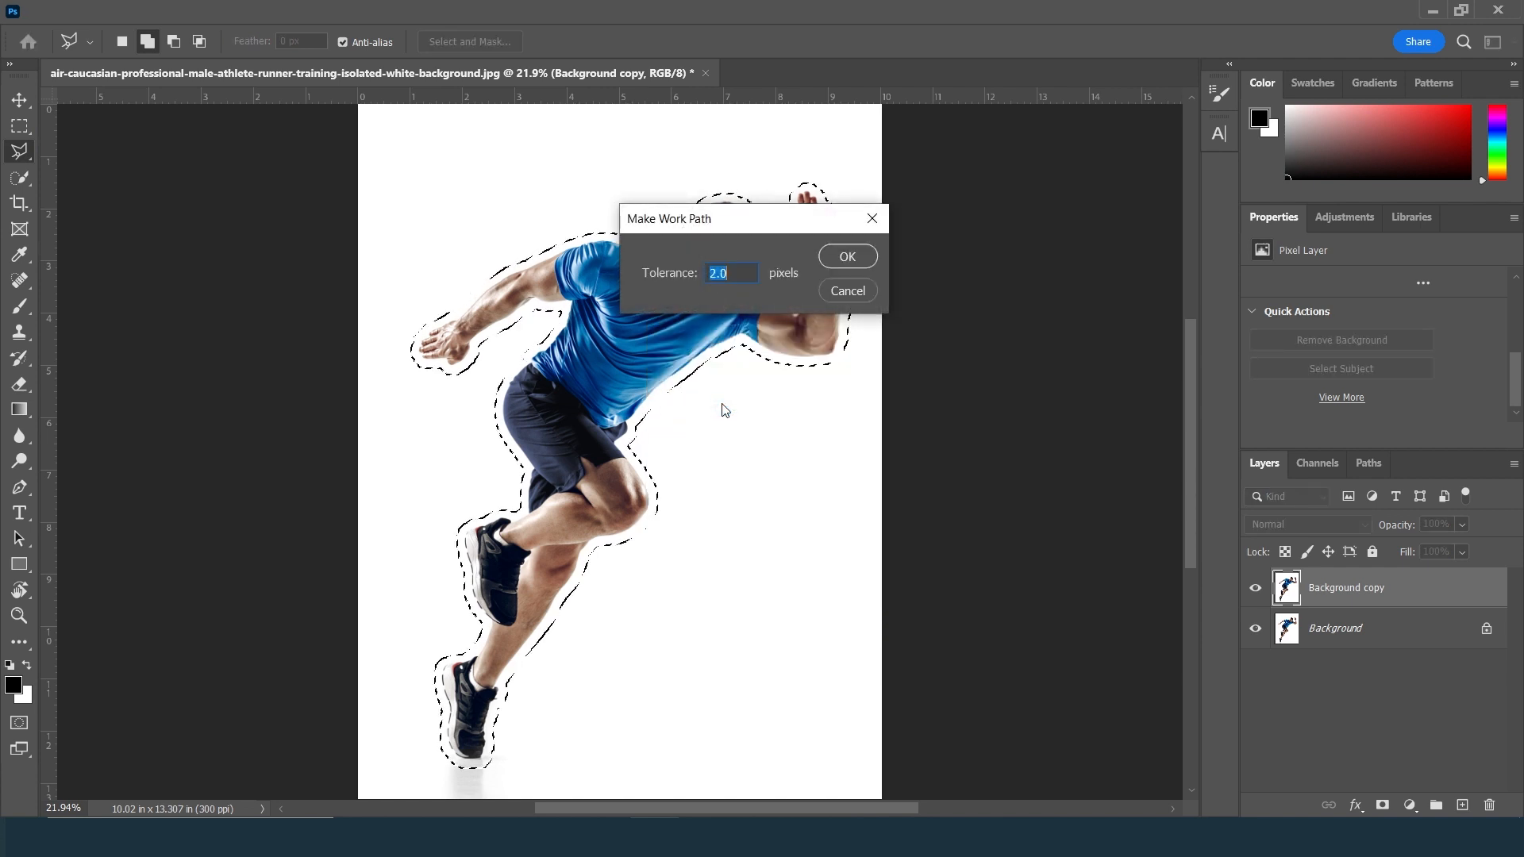
left_click(846, 257)
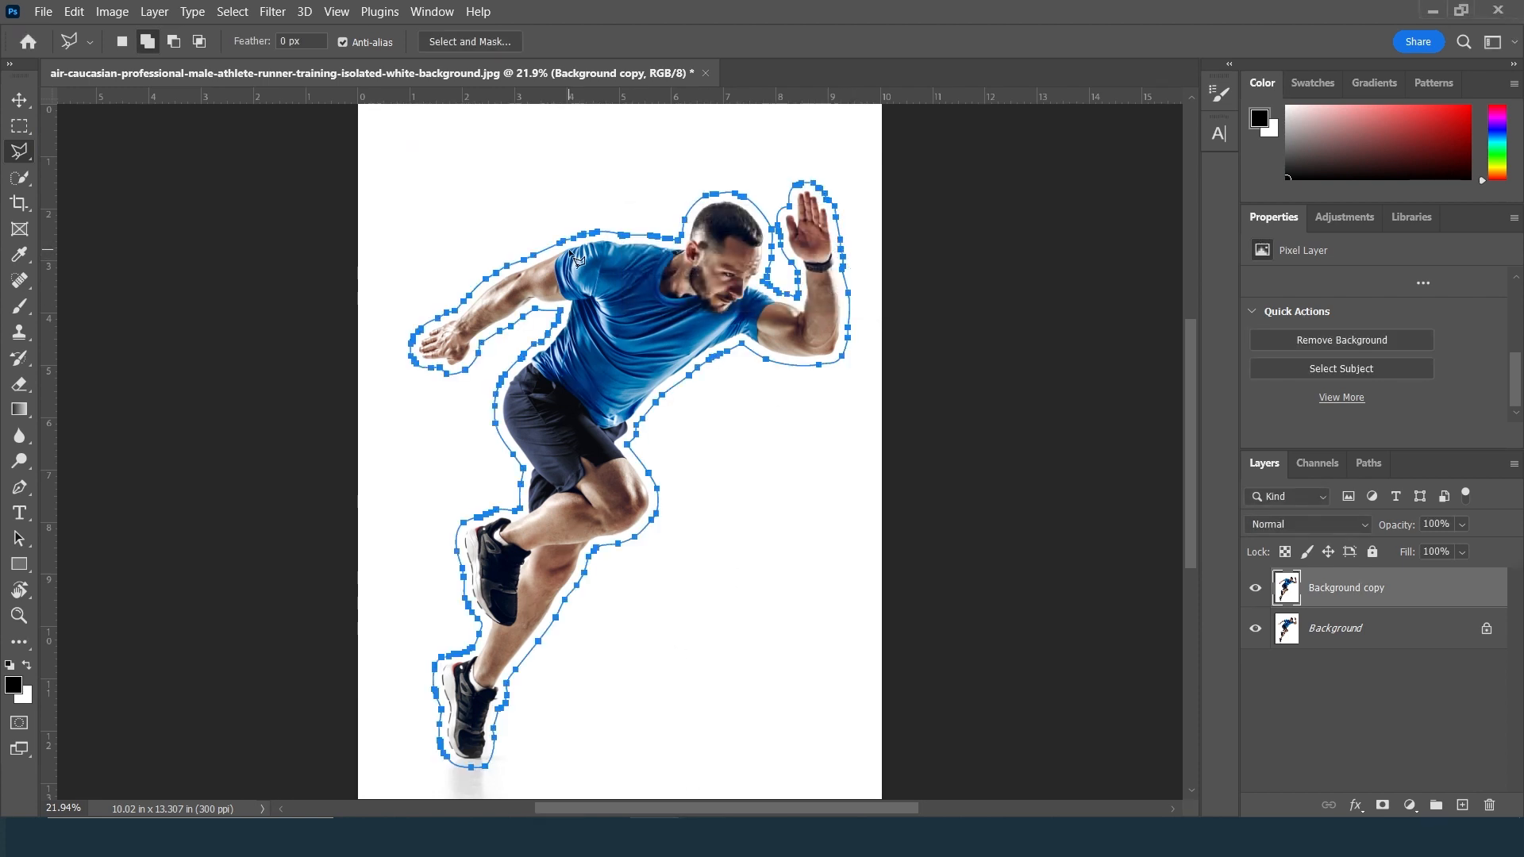
- Start type on the work path above the runner's shoulder and set the text size to 12 pt
key("z")
left_click_drag(608, 235, 690, 297)
left_click(20, 513)
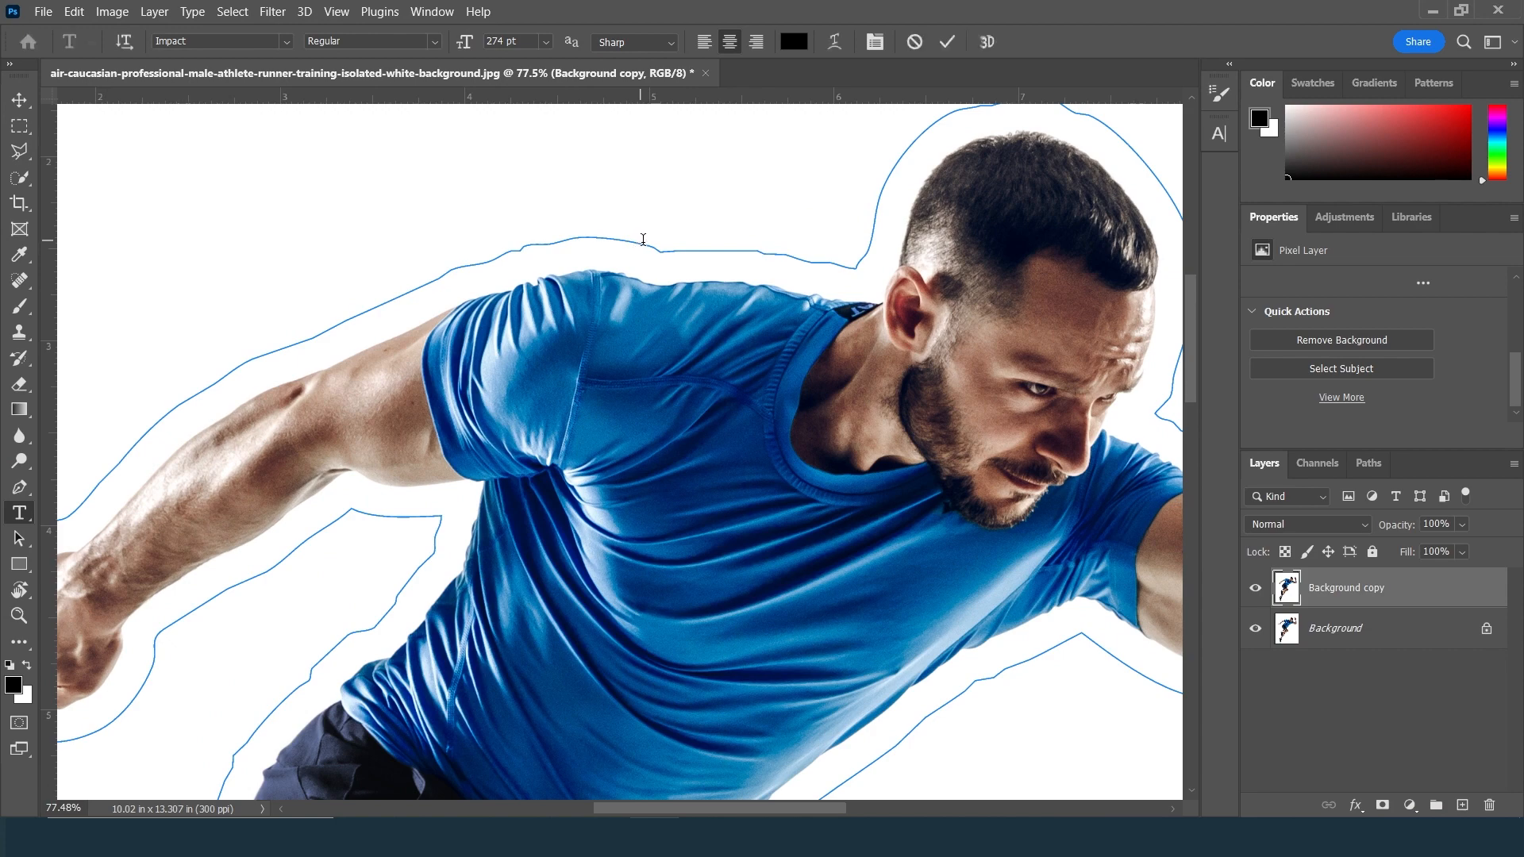
left_click(641, 238)
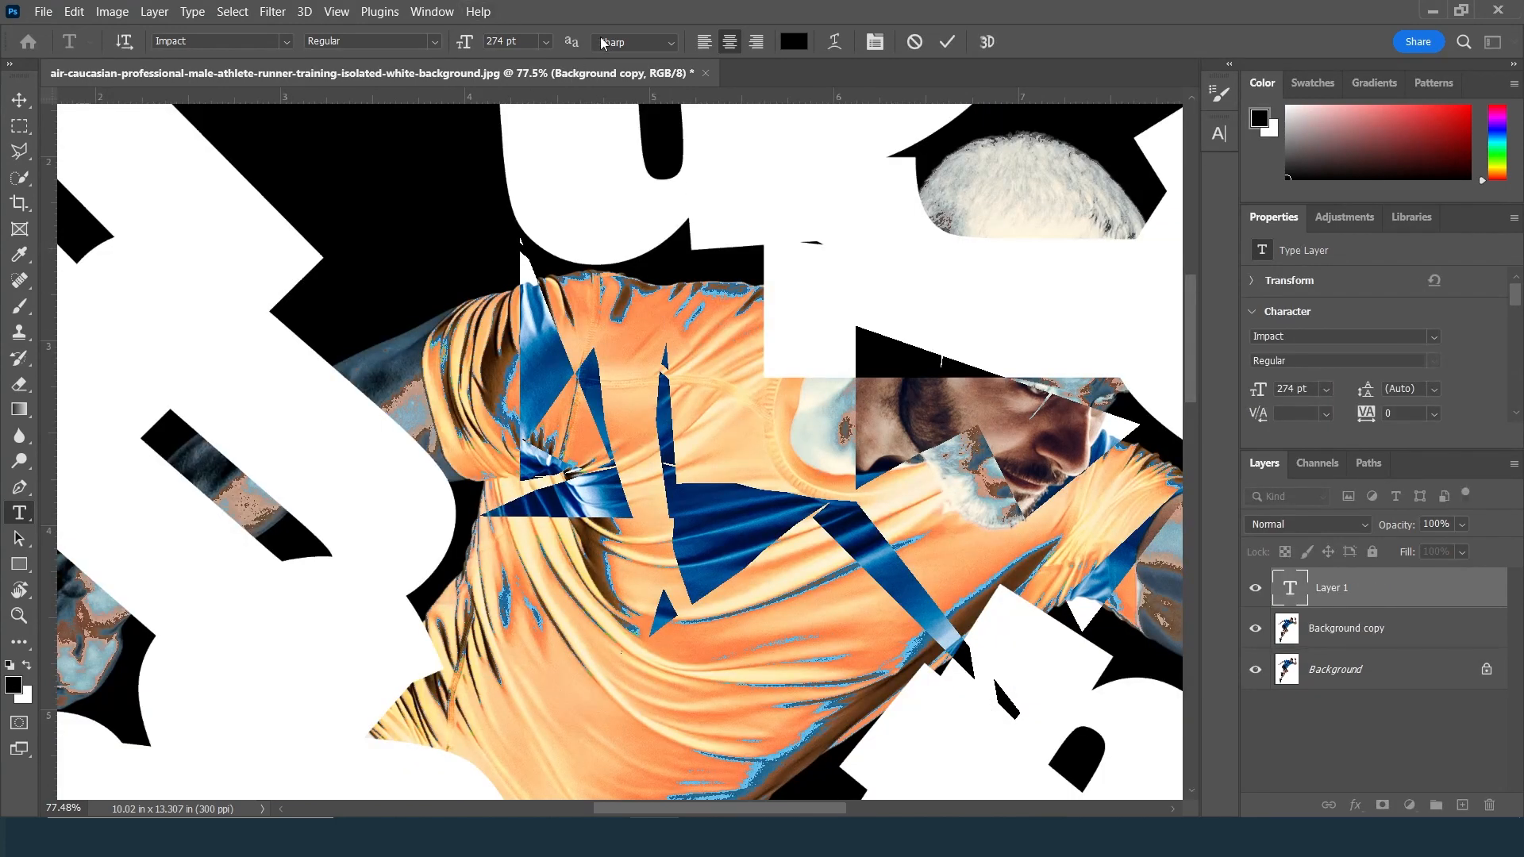
left_click(547, 41)
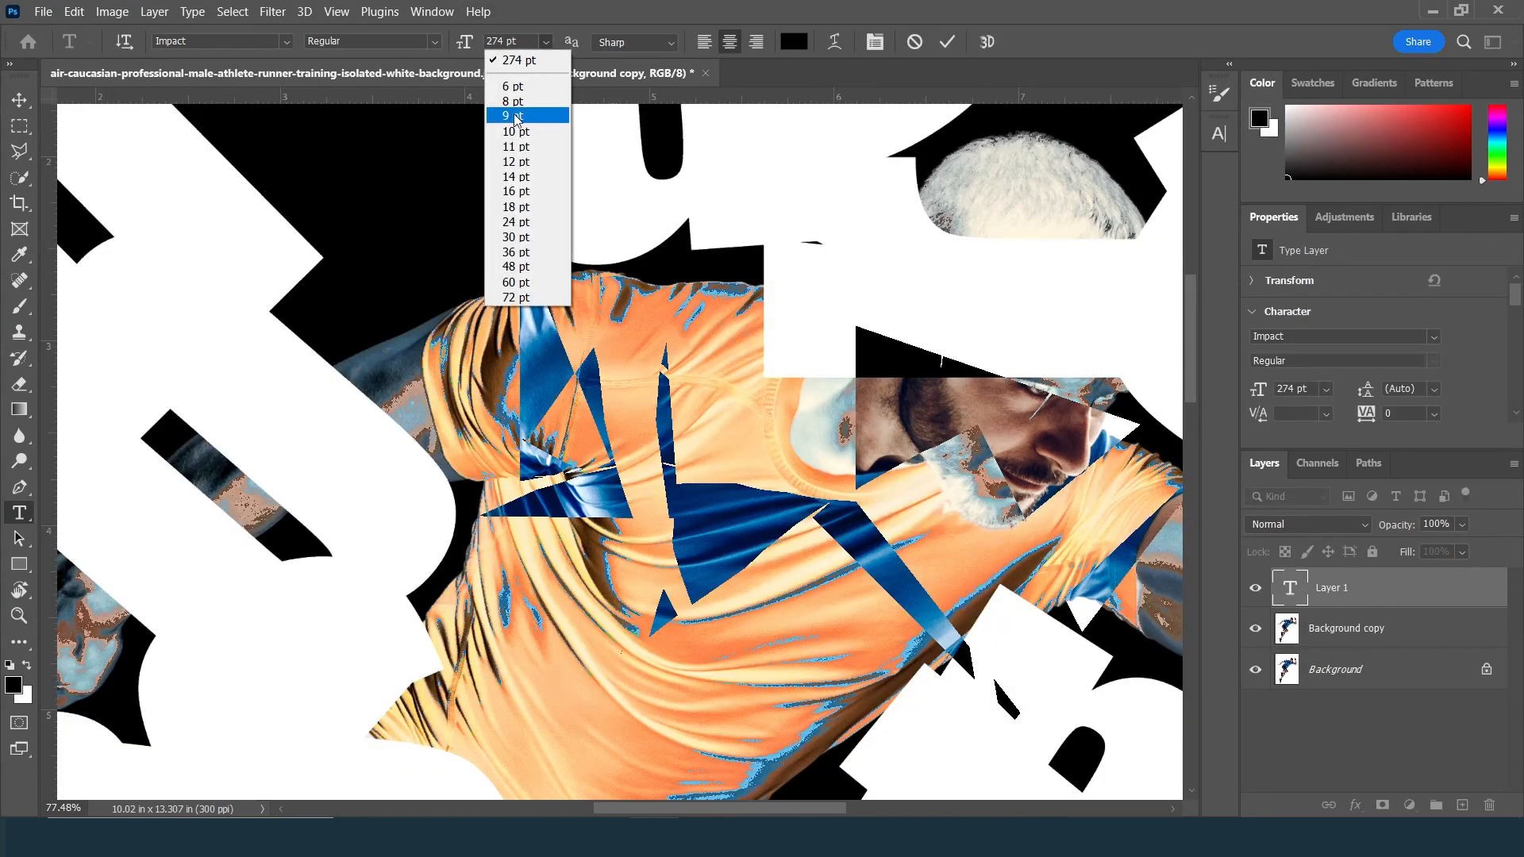
left_click(509, 155)
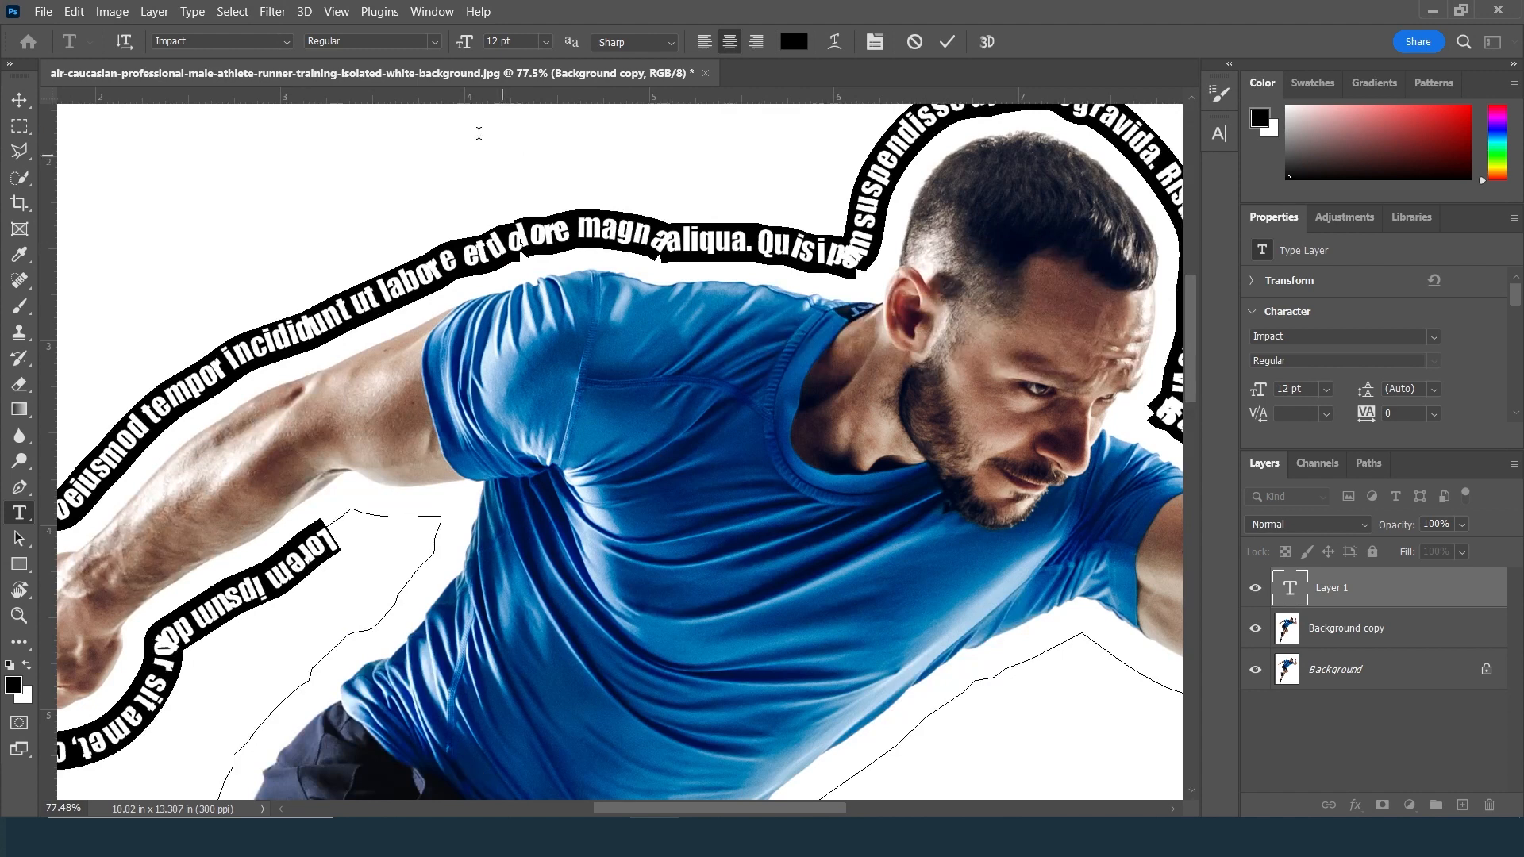
- Browse the font list and set the path text's font to Amontillados
left_click(287, 41)
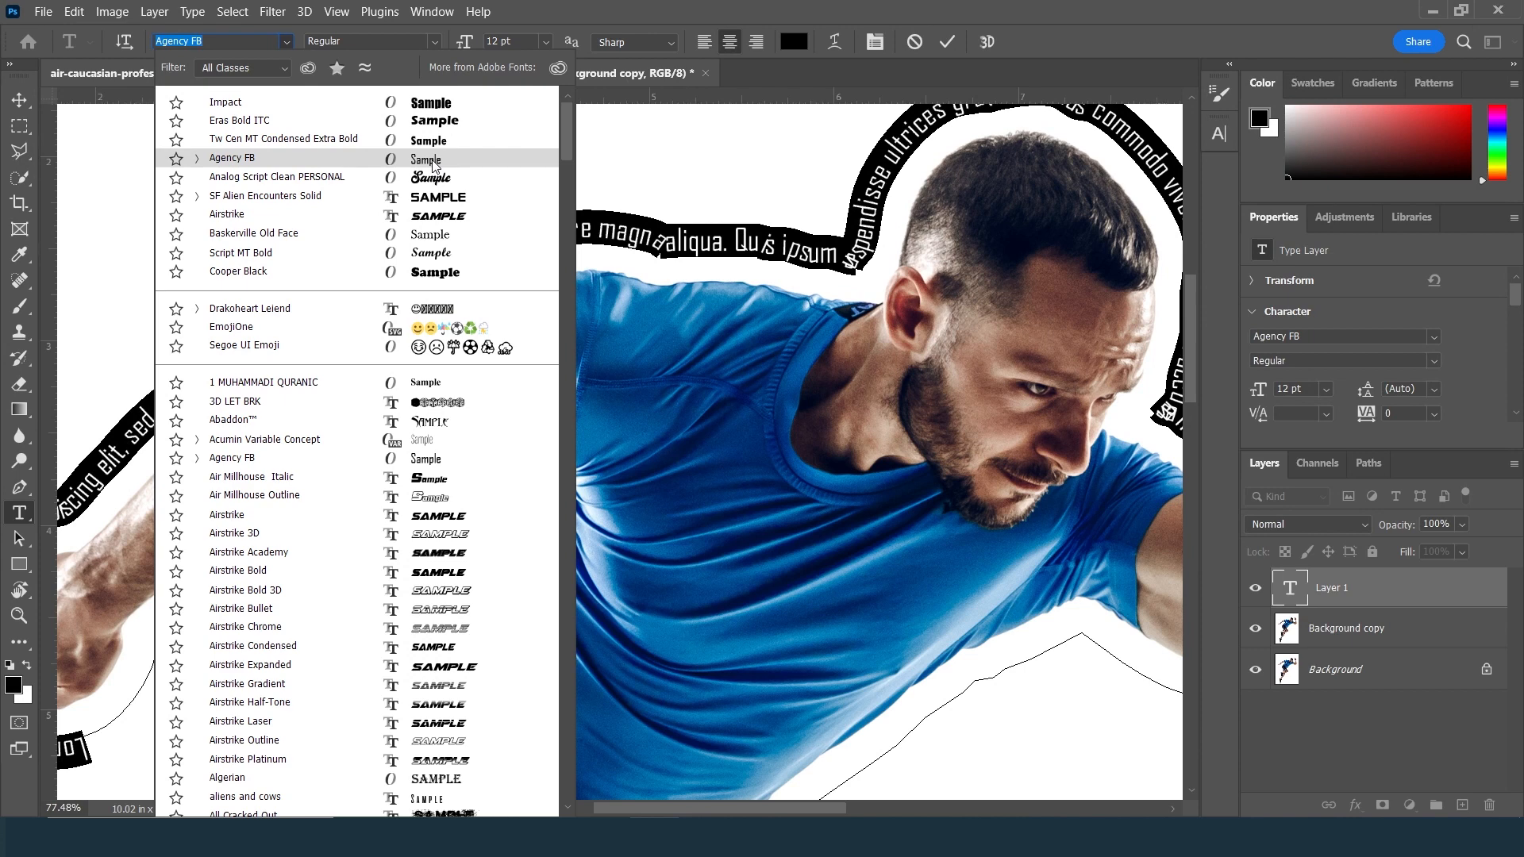
scroll(493, 278, "down", 3)
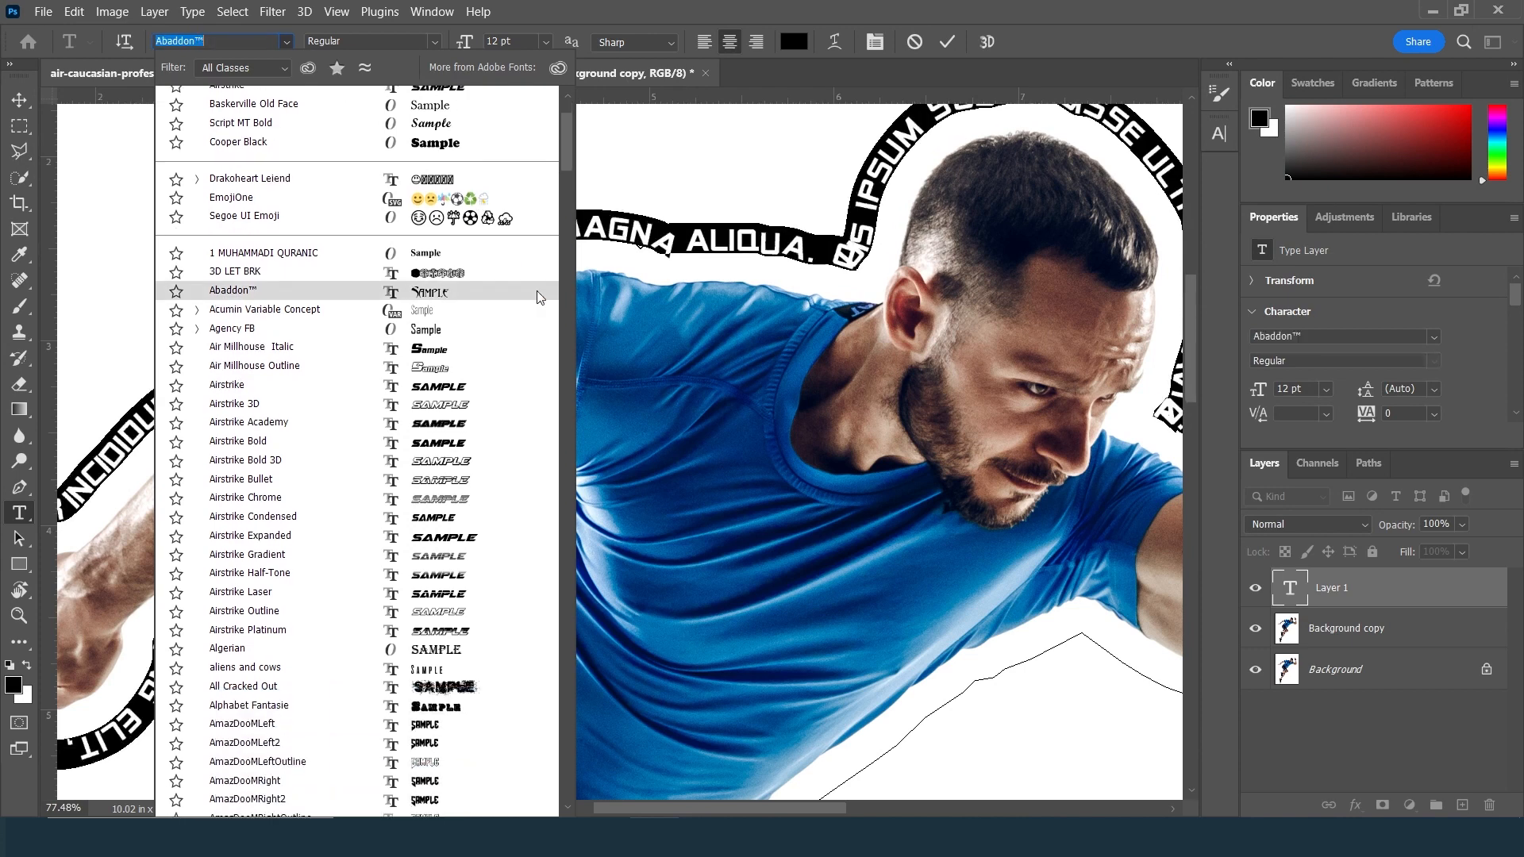
scroll(500, 330, "down", 9)
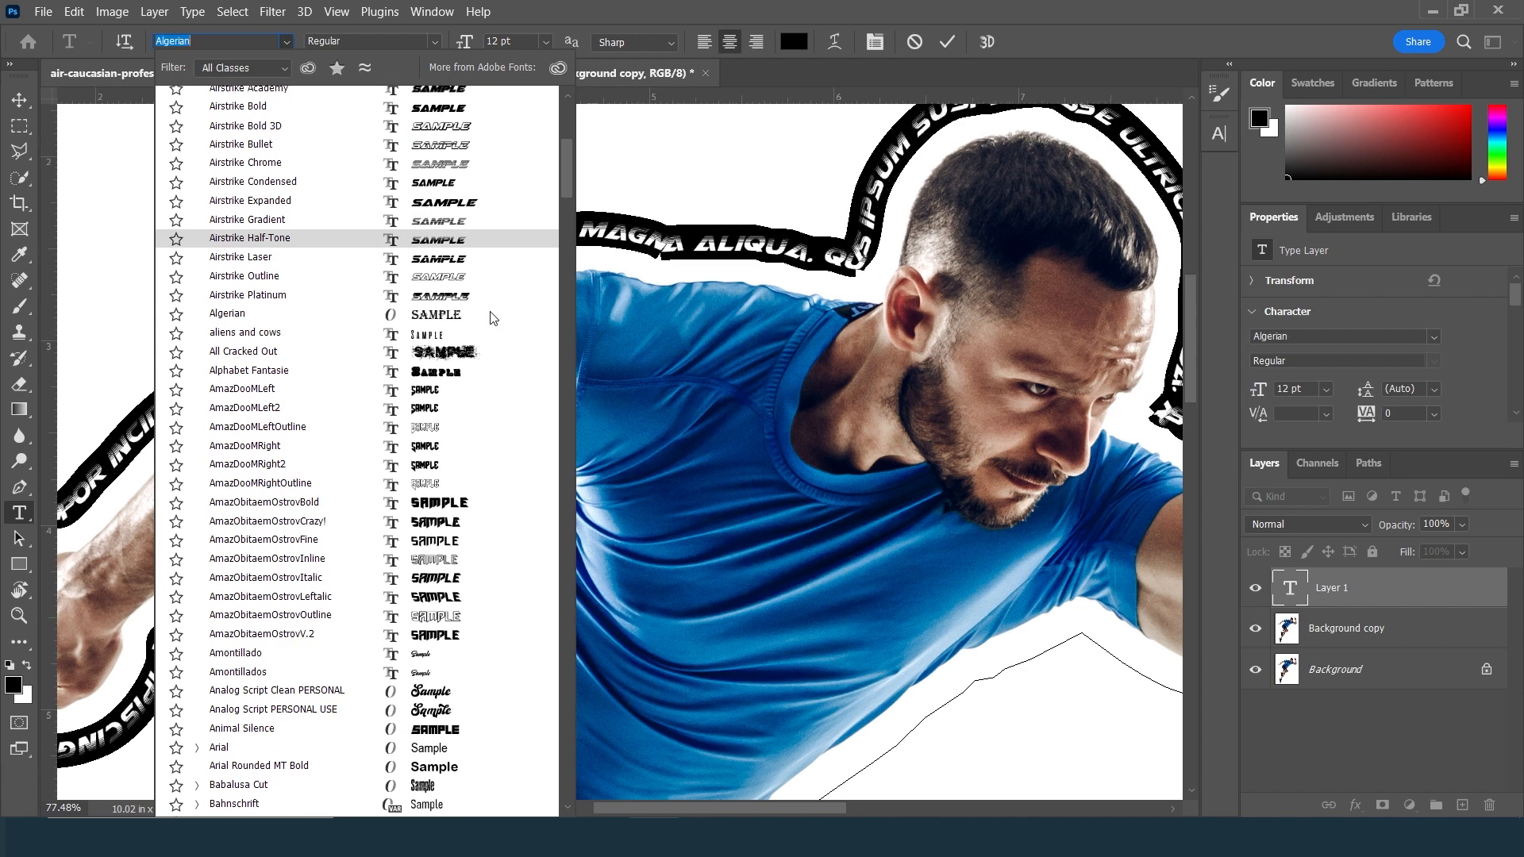
scroll(489, 313, "down", 3)
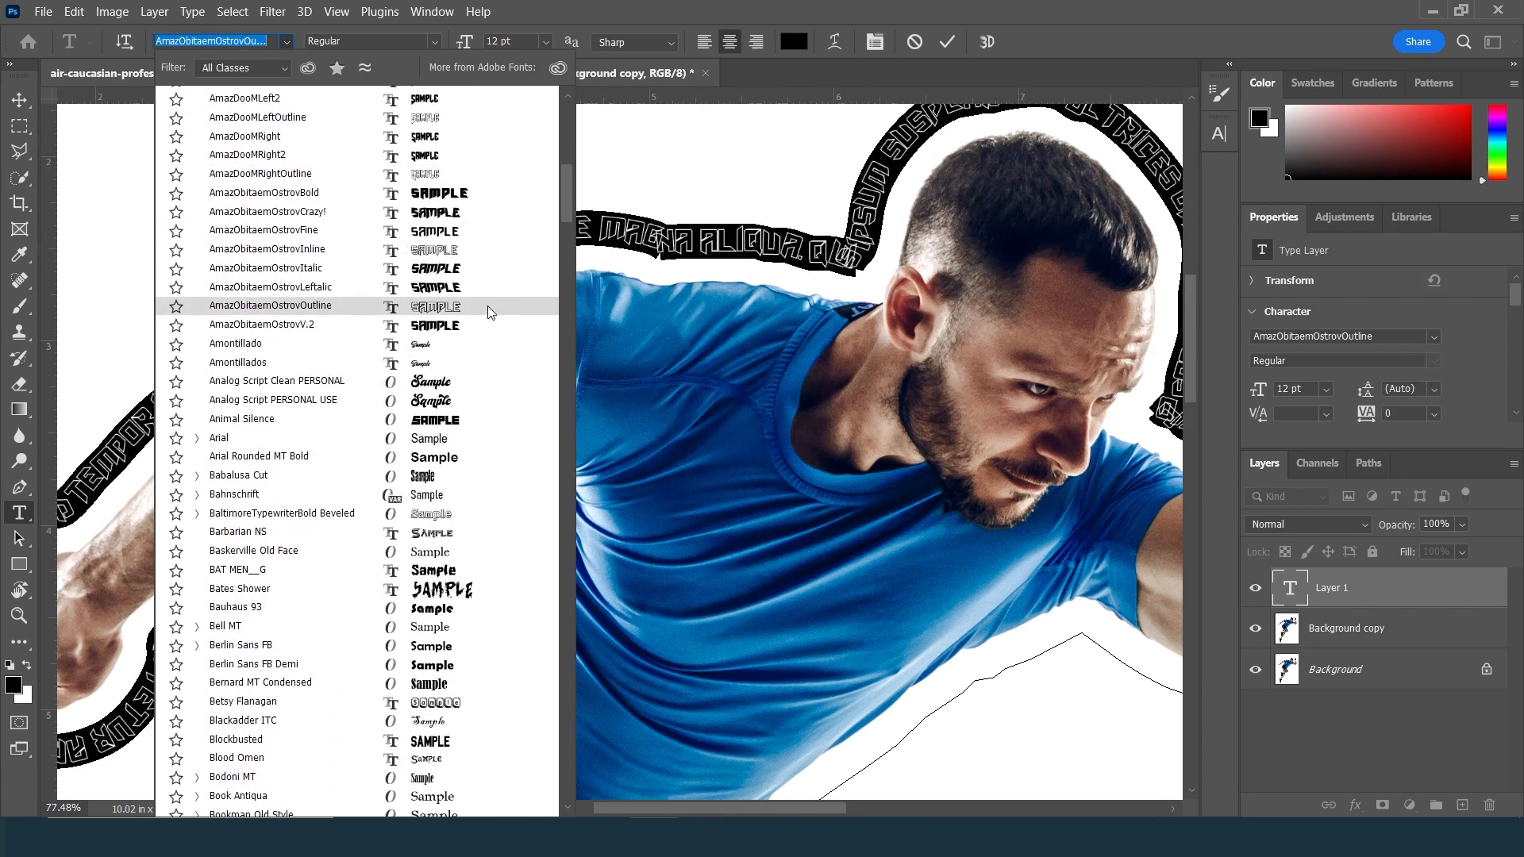
left_click(425, 364)
- Paste the copied Lorem ipsum text twice to fill the path around the runner
key("ctrl+v")
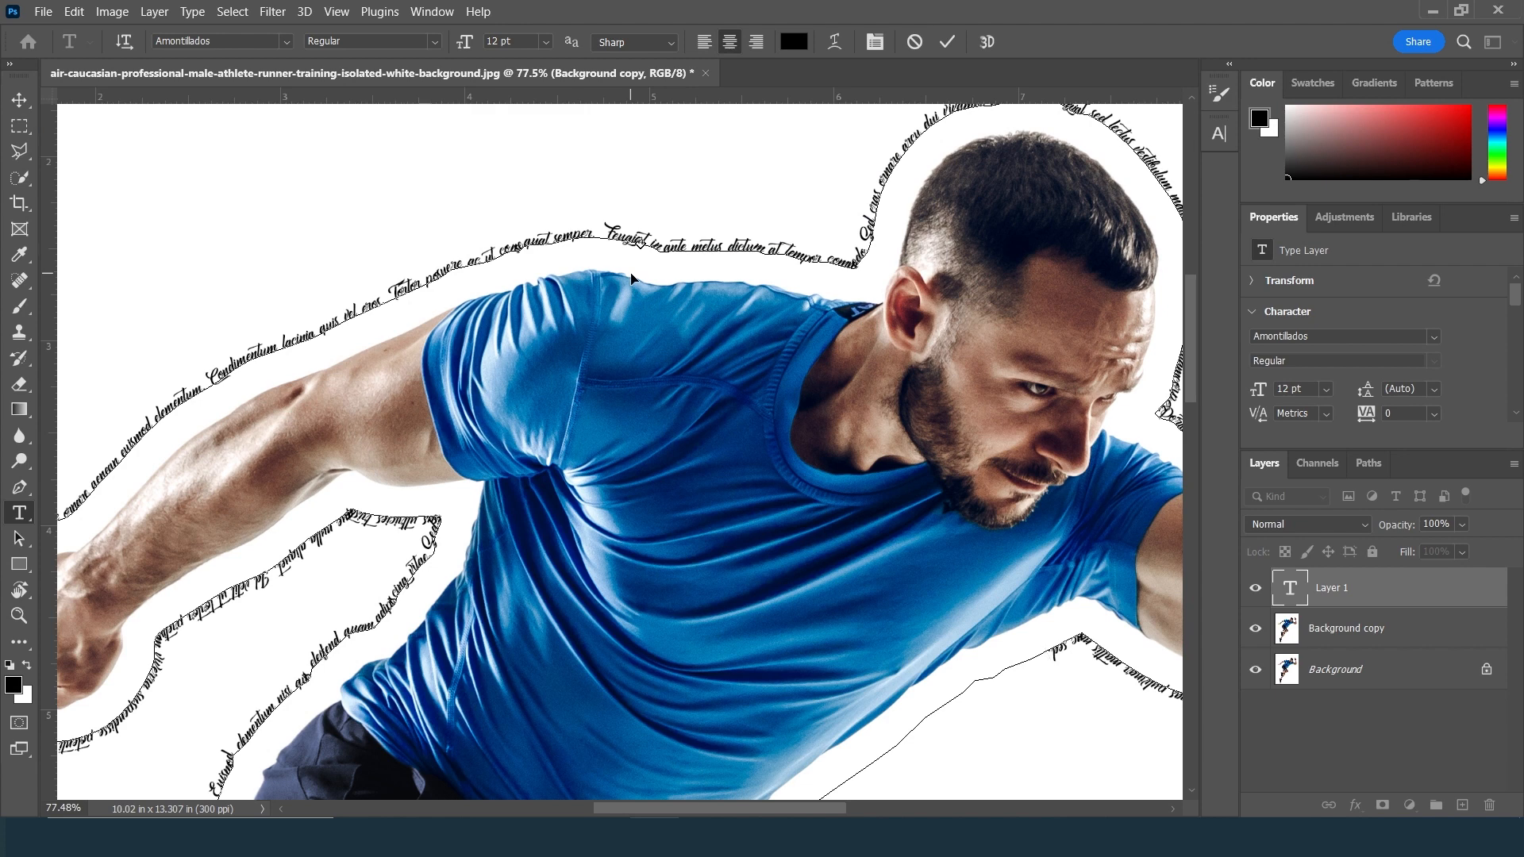
key("ctrl+v")
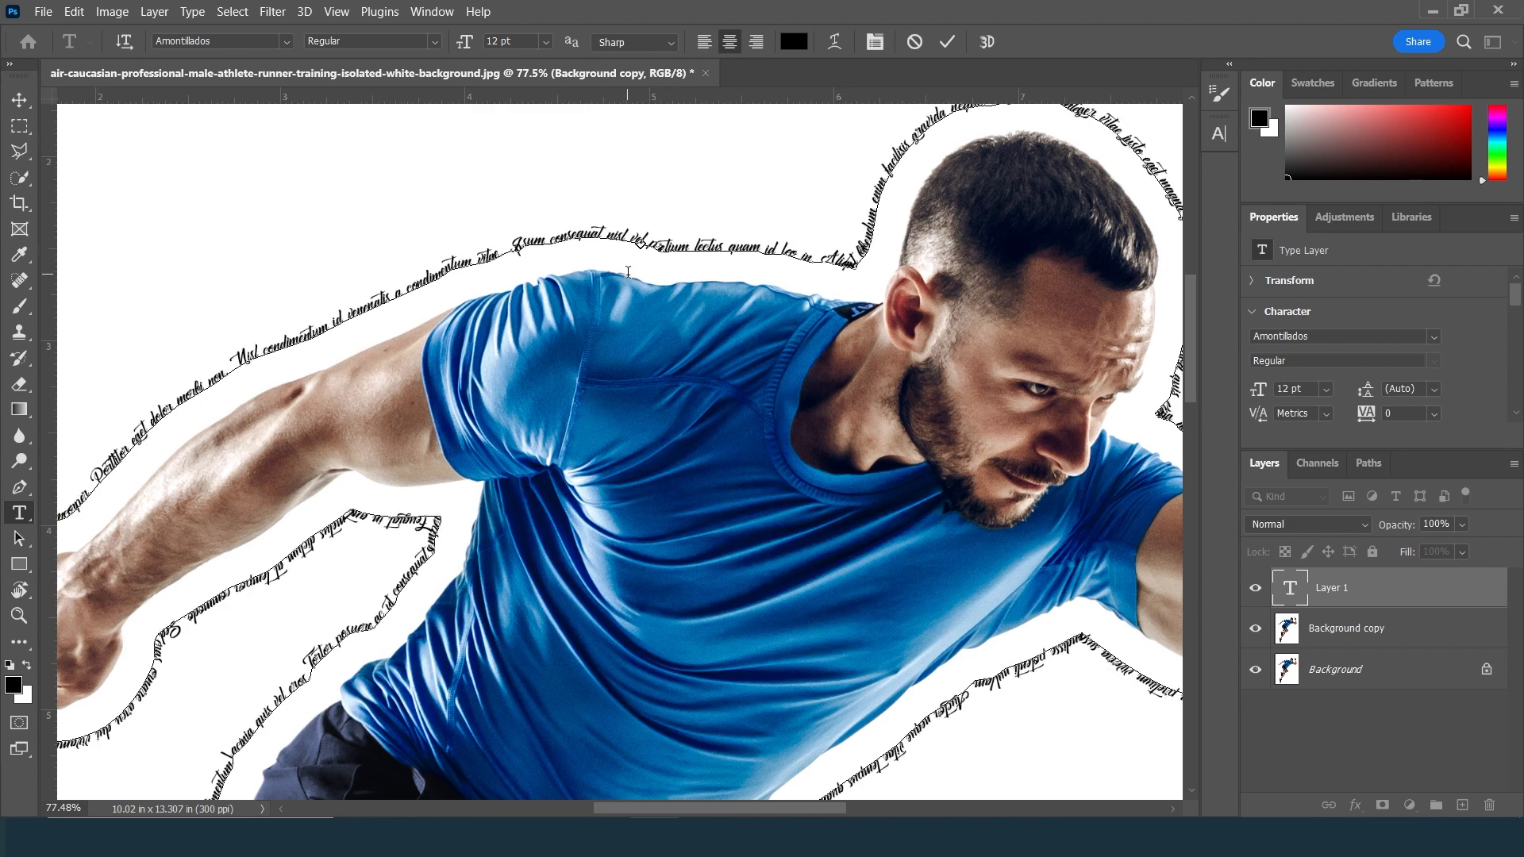
key("ctrl+0")
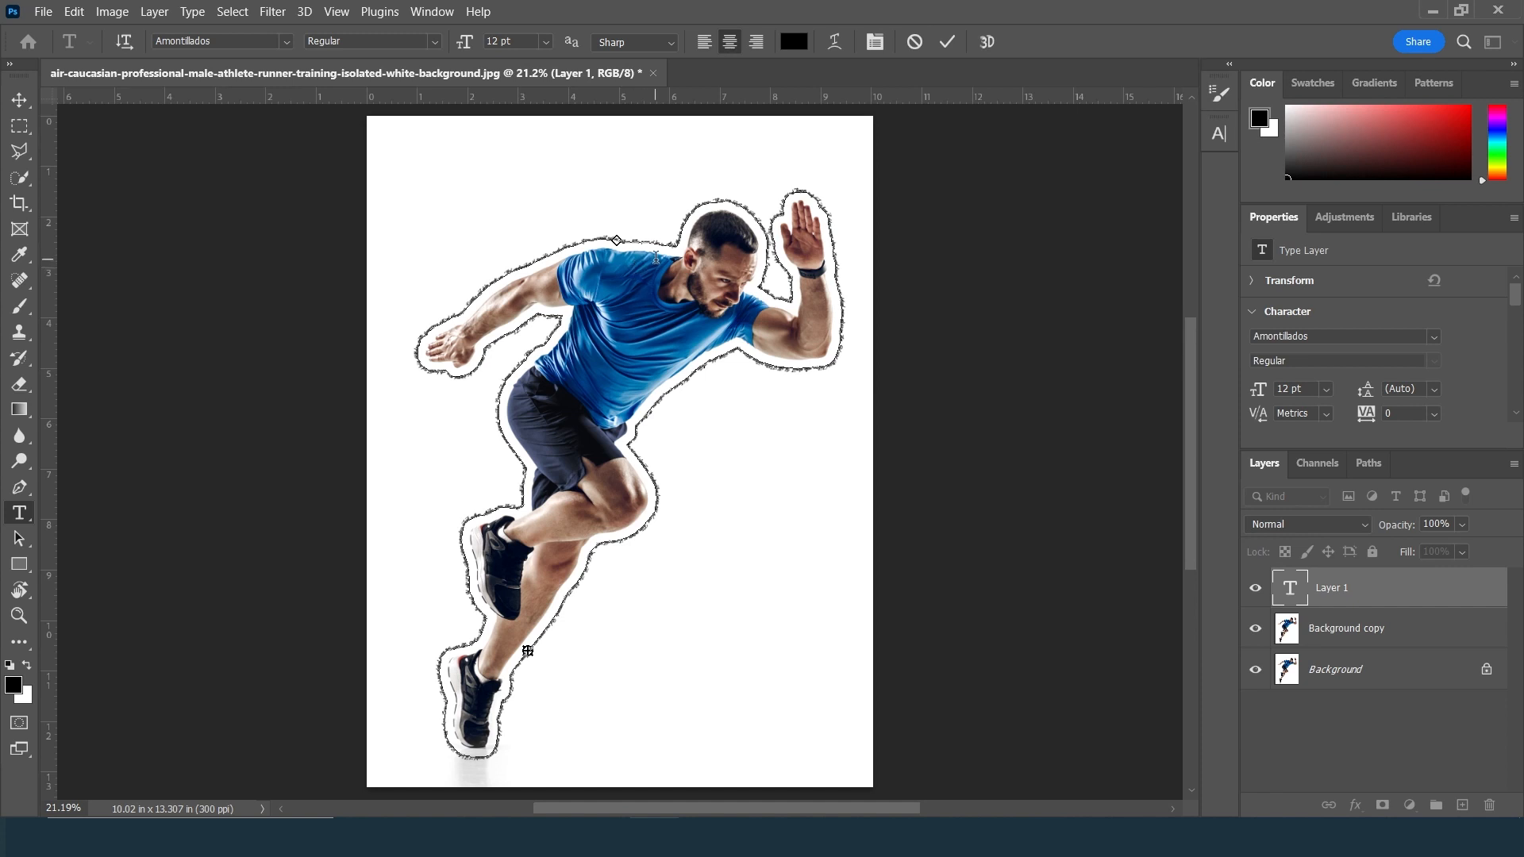
- Select all the path text, try 14 pt, set its size to 18 pt and commit the text
key("ctrl+a")
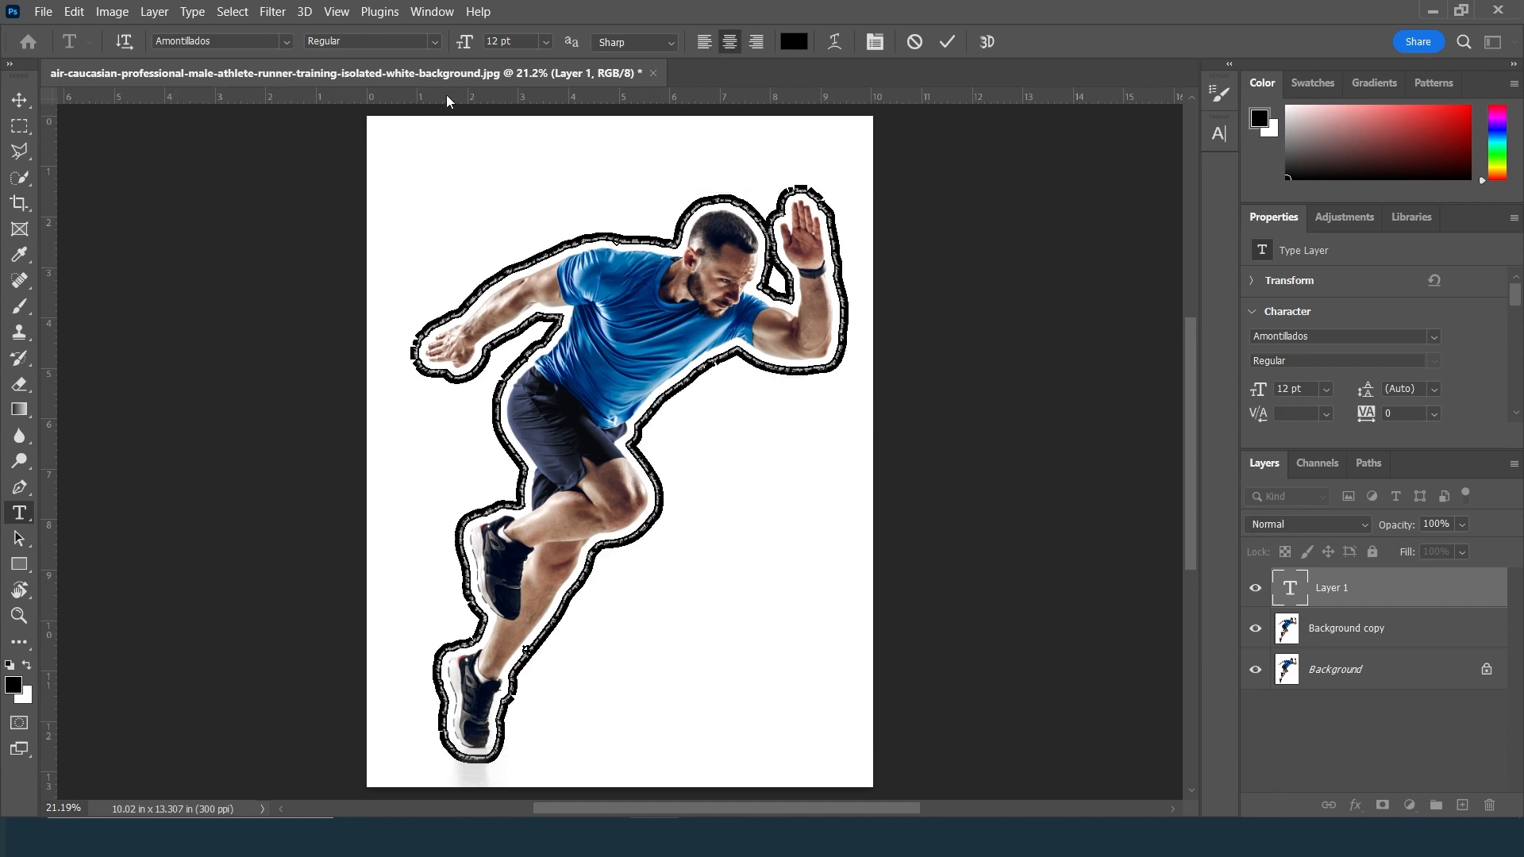
left_click(551, 42)
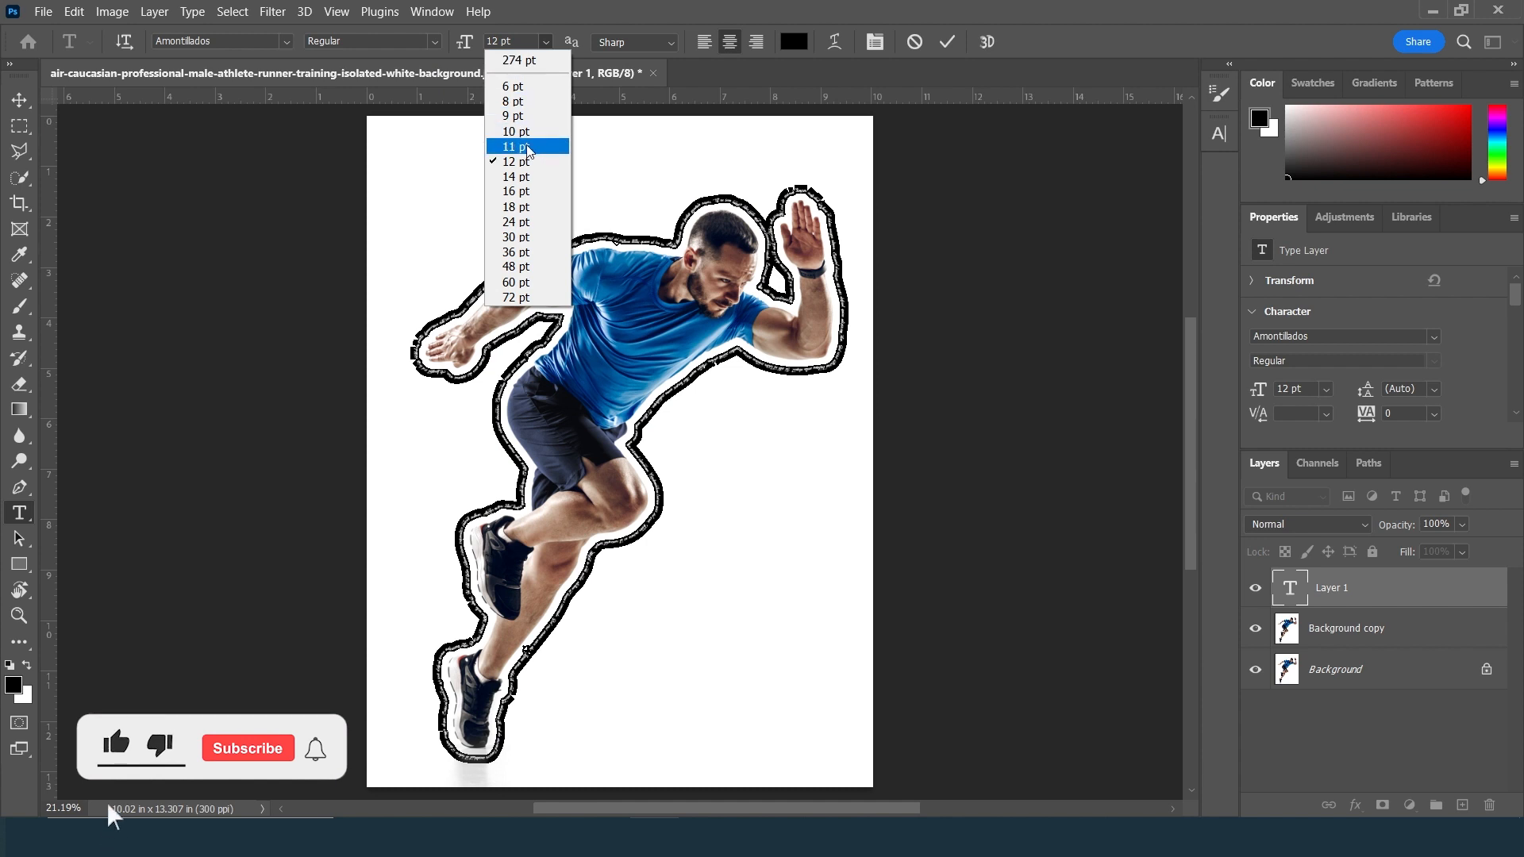
left_click(532, 178)
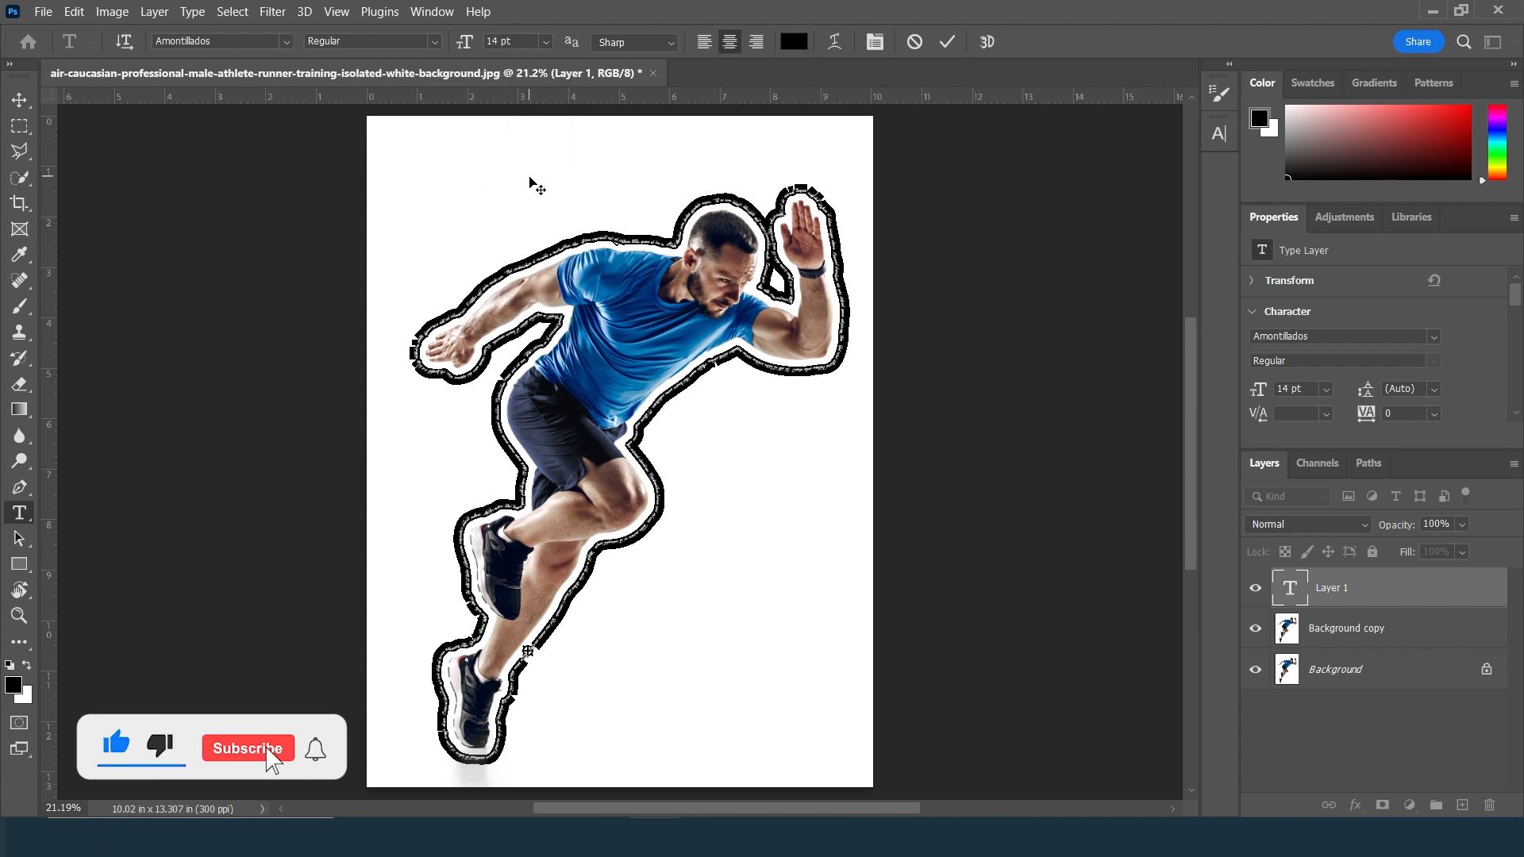
left_click(545, 42)
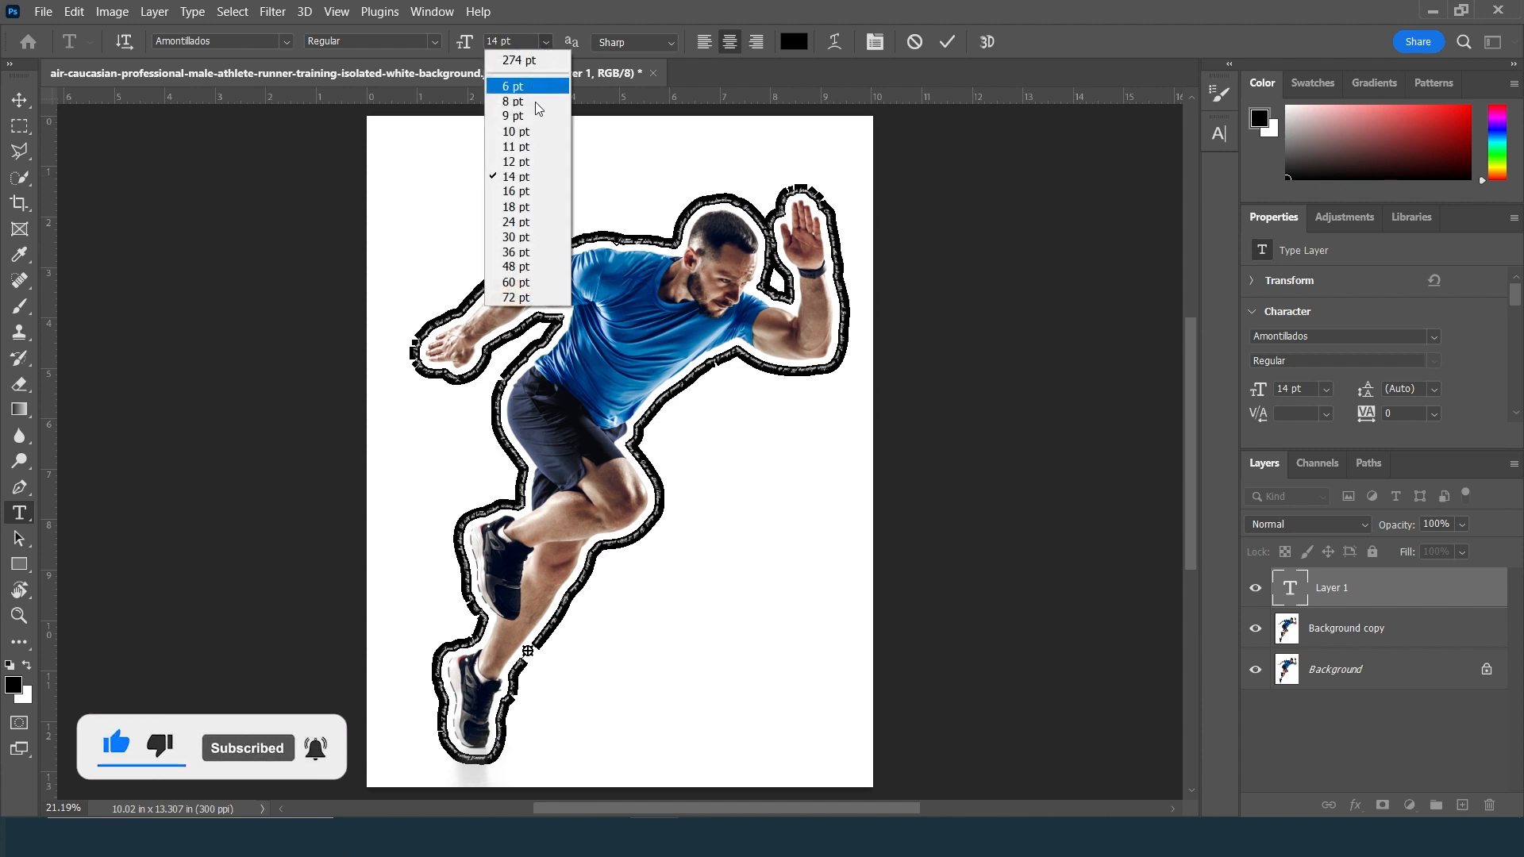
left_click(531, 208)
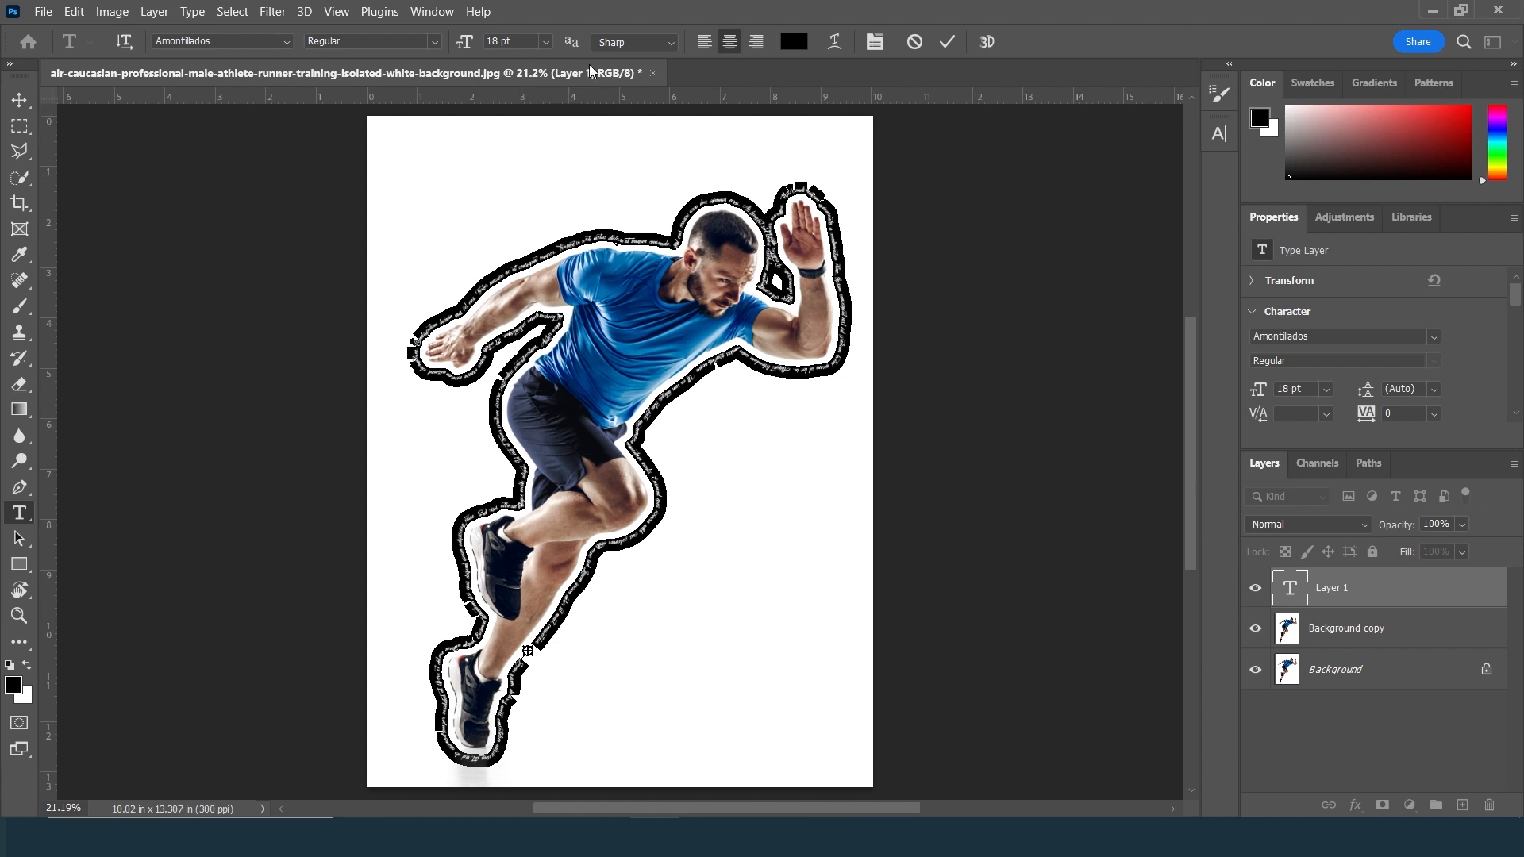
left_click(947, 42)
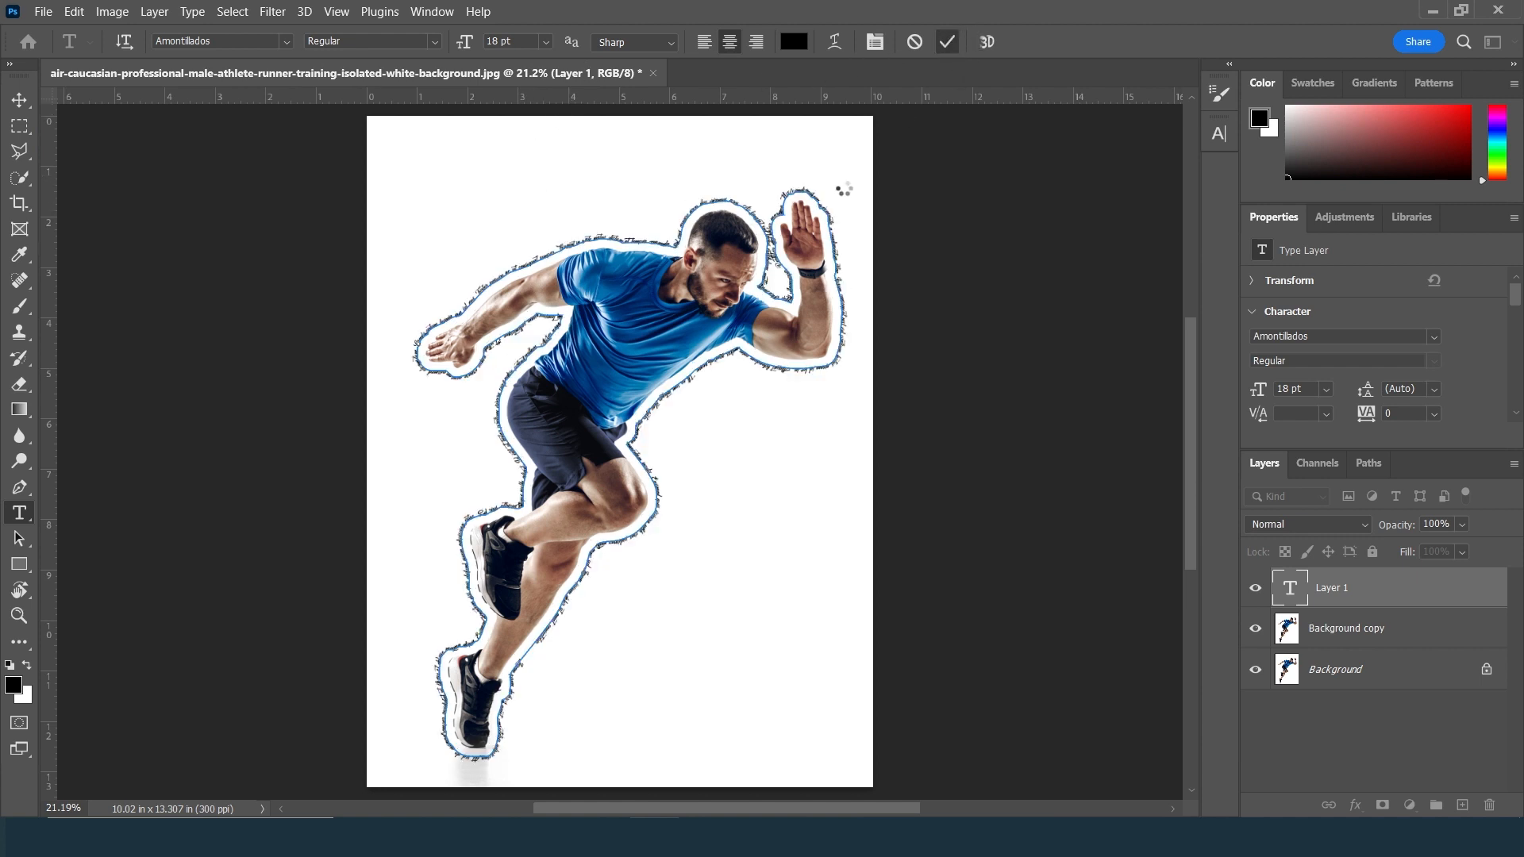
- Reopen the path text, select all of it and set its font to Segoe Print
left_click(721, 219)
key("ctrl+a")
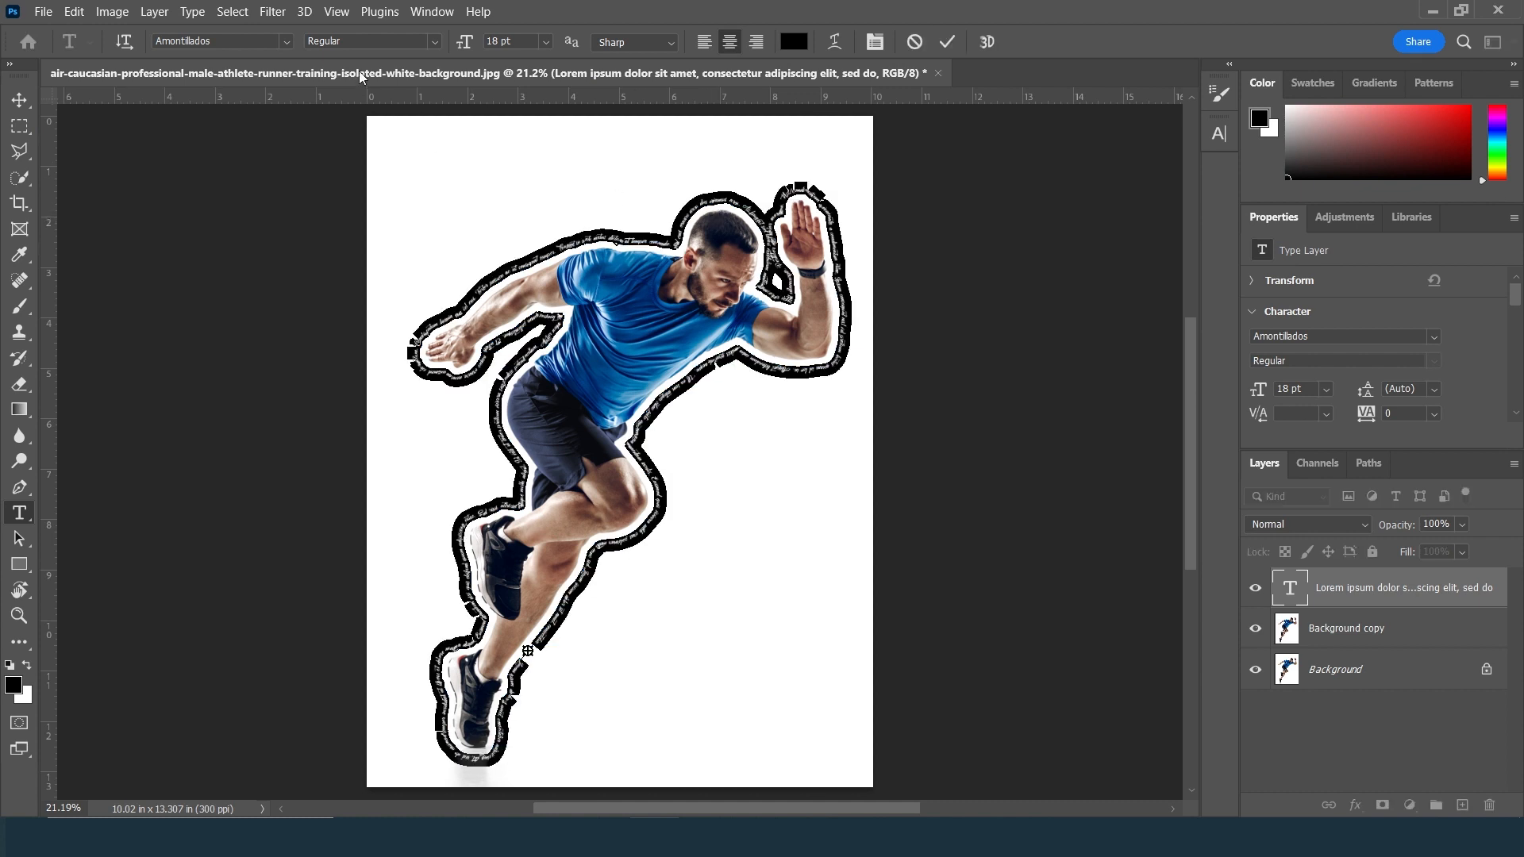
left_click(287, 43)
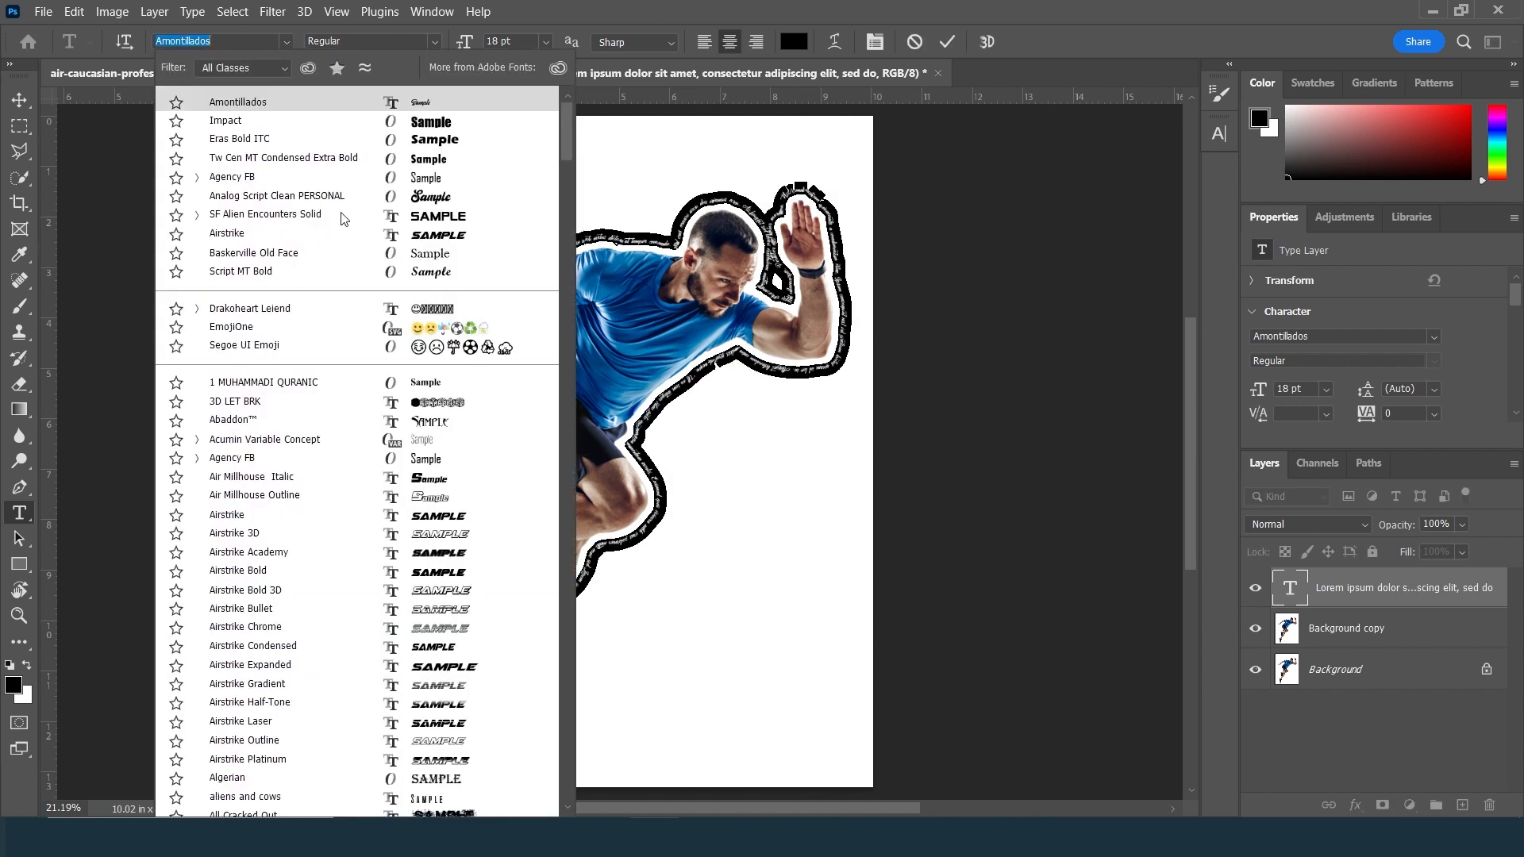
mouse_move(568, 144)
left_mouse_down()
mouse_move(595, 330)
mouse_move(590, 497)
left_mouse_up()
scroll(590, 498, "down", 3)
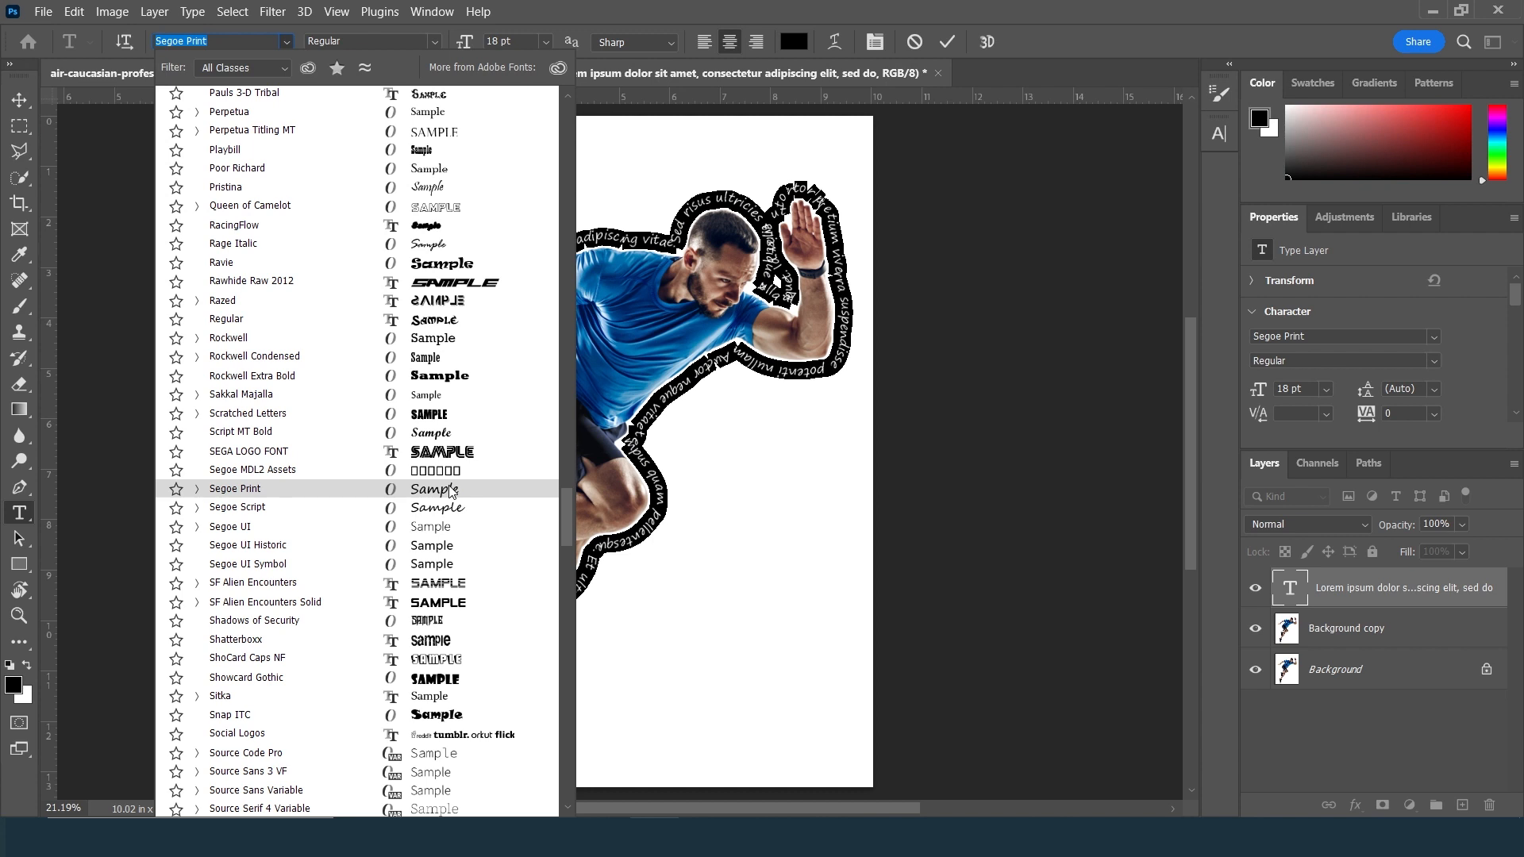
left_click(450, 490)
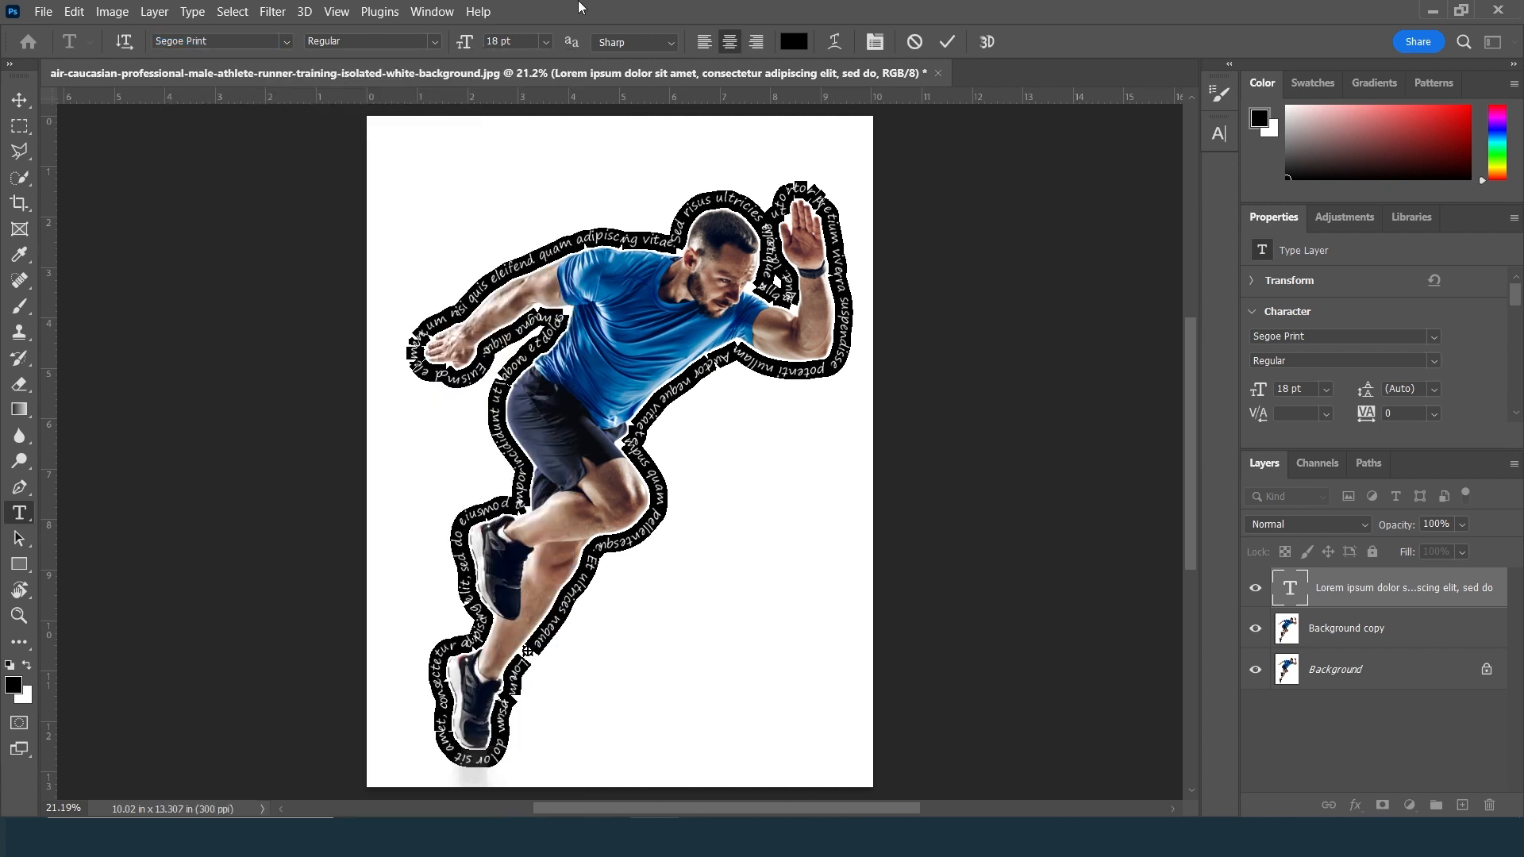
- Try 16 pt for the path text, set its size to 14 pt and commit the text
left_click(545, 41)
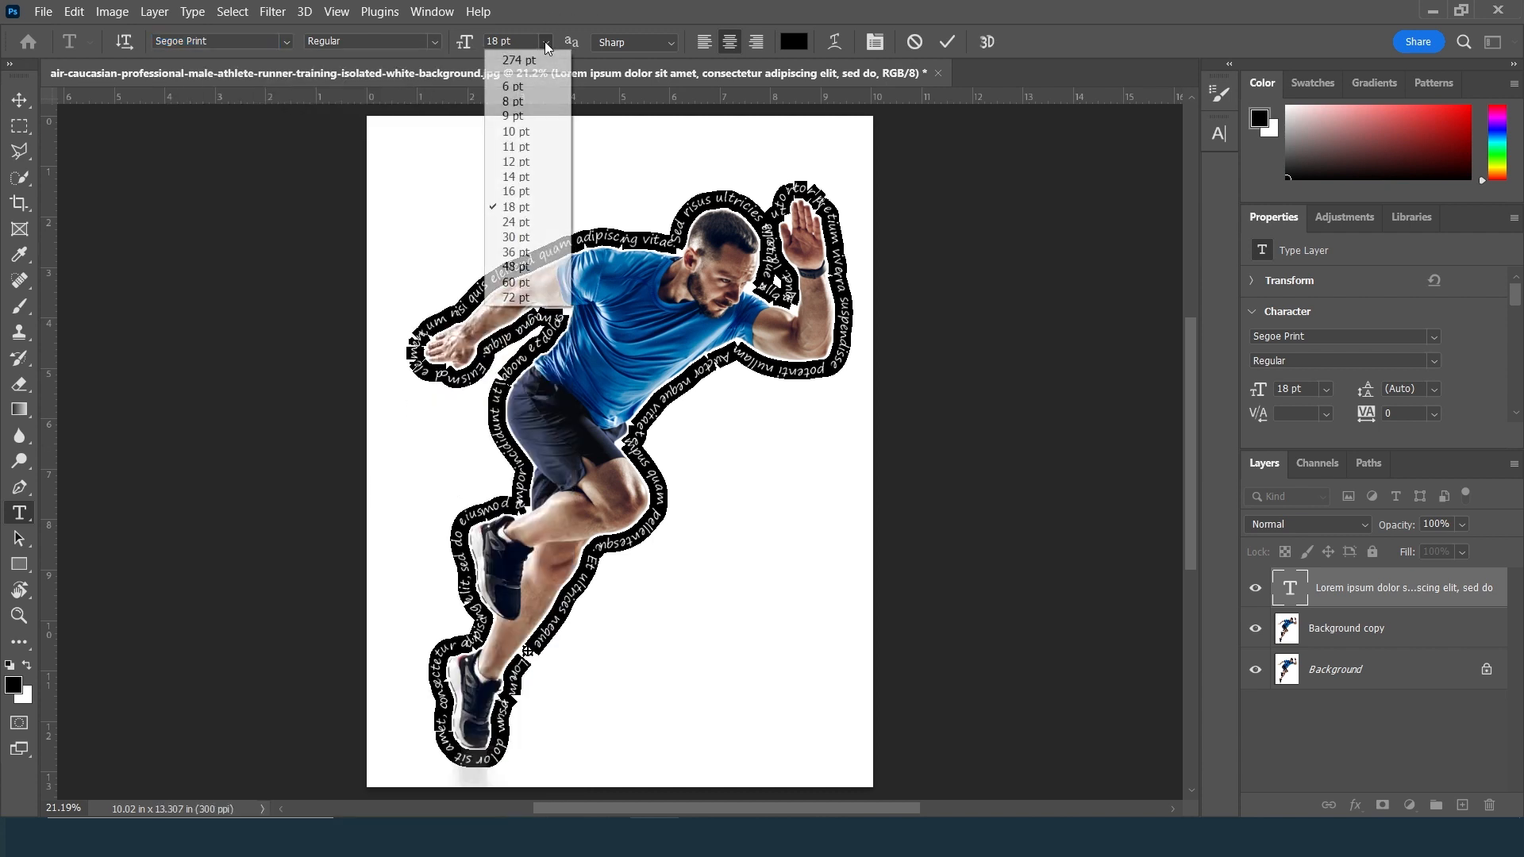
left_click(509, 193)
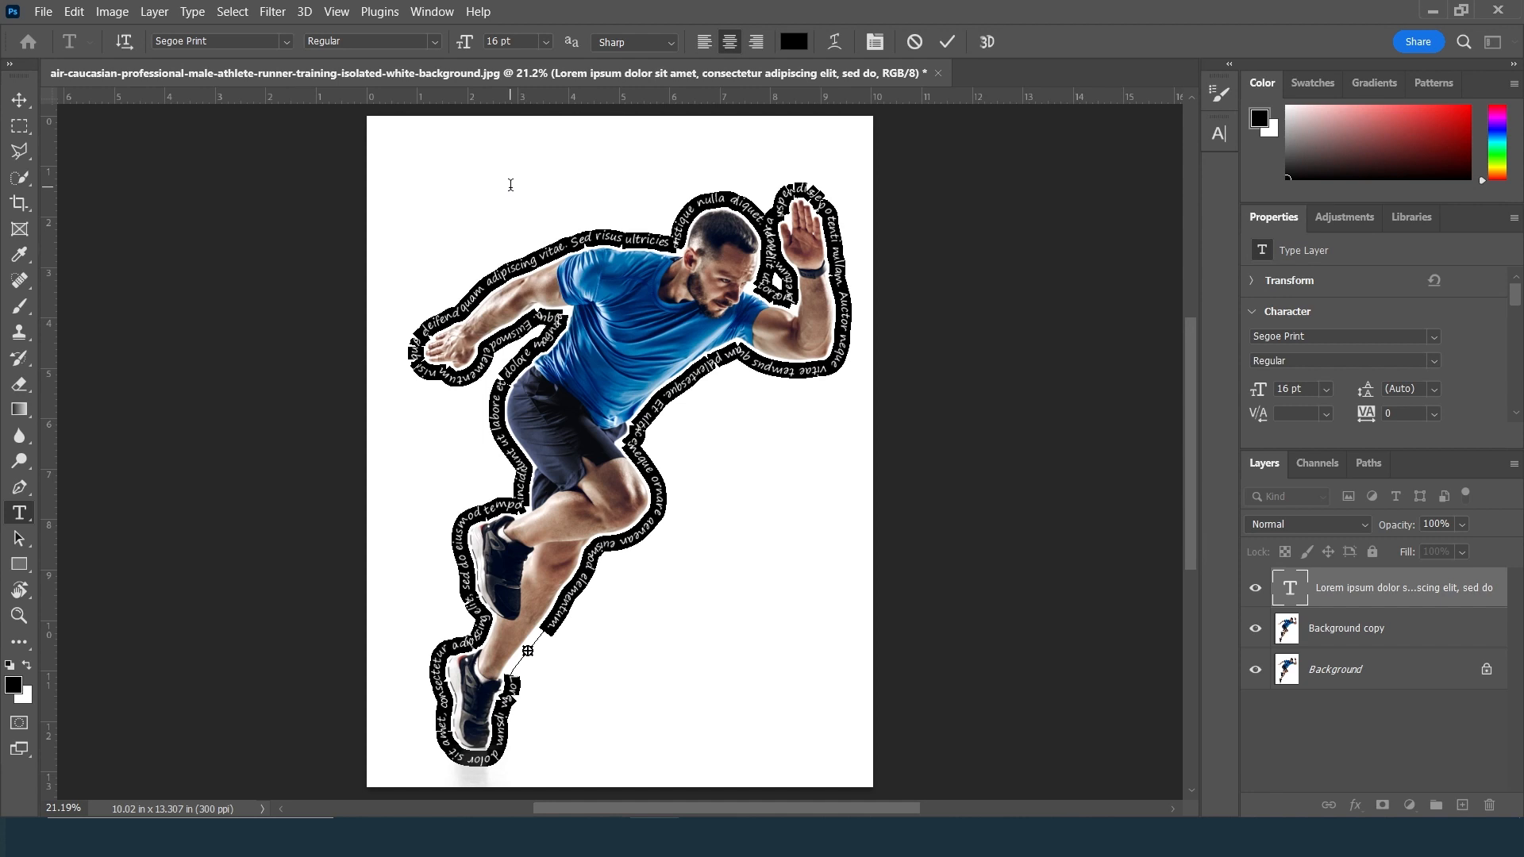
left_click(545, 41)
left_click(517, 177)
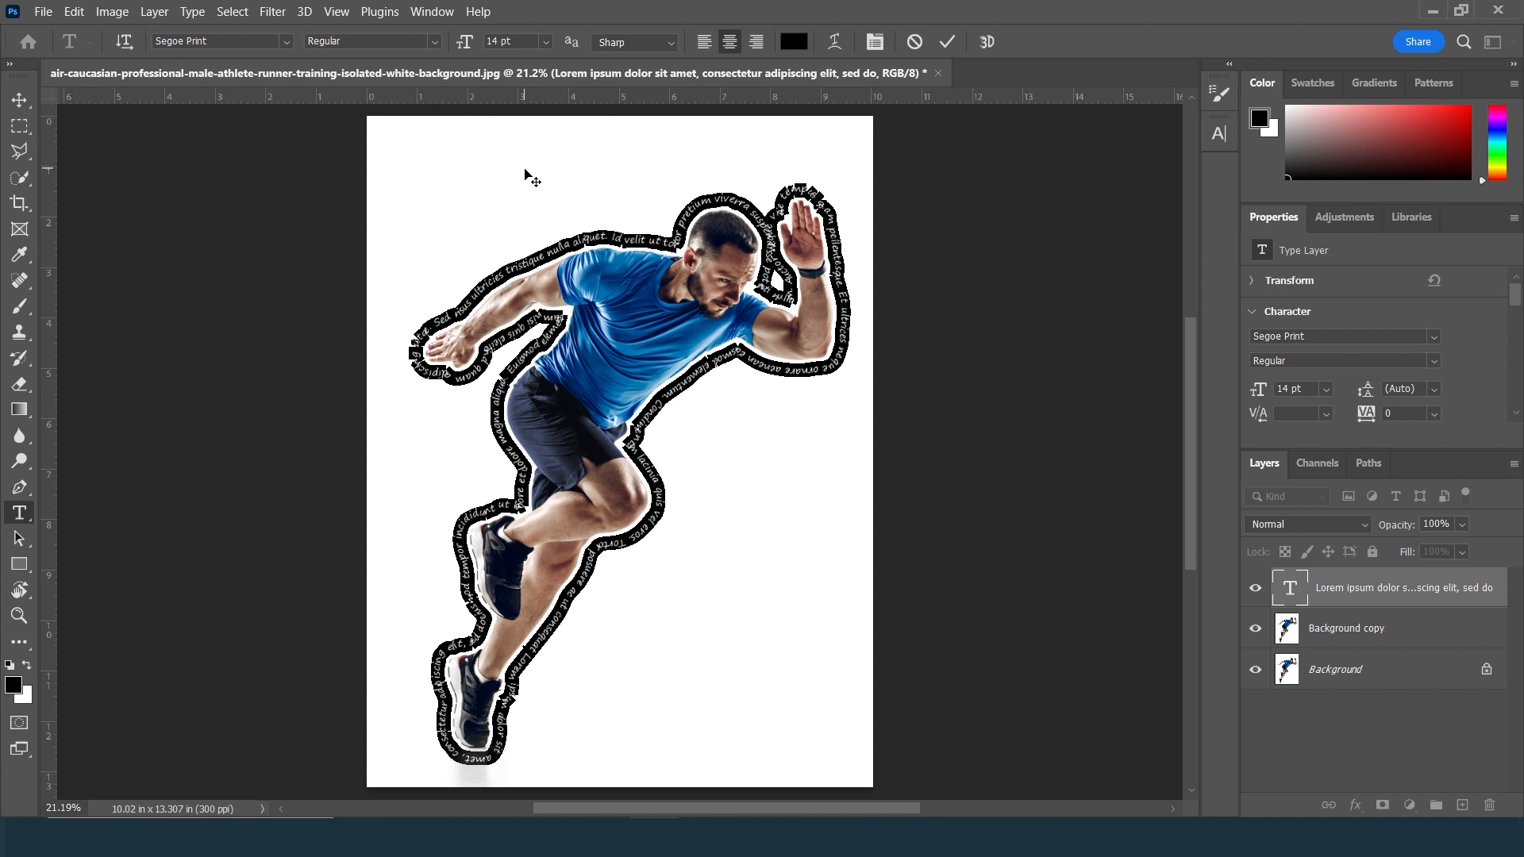
left_click(947, 42)
left_click(19, 100)
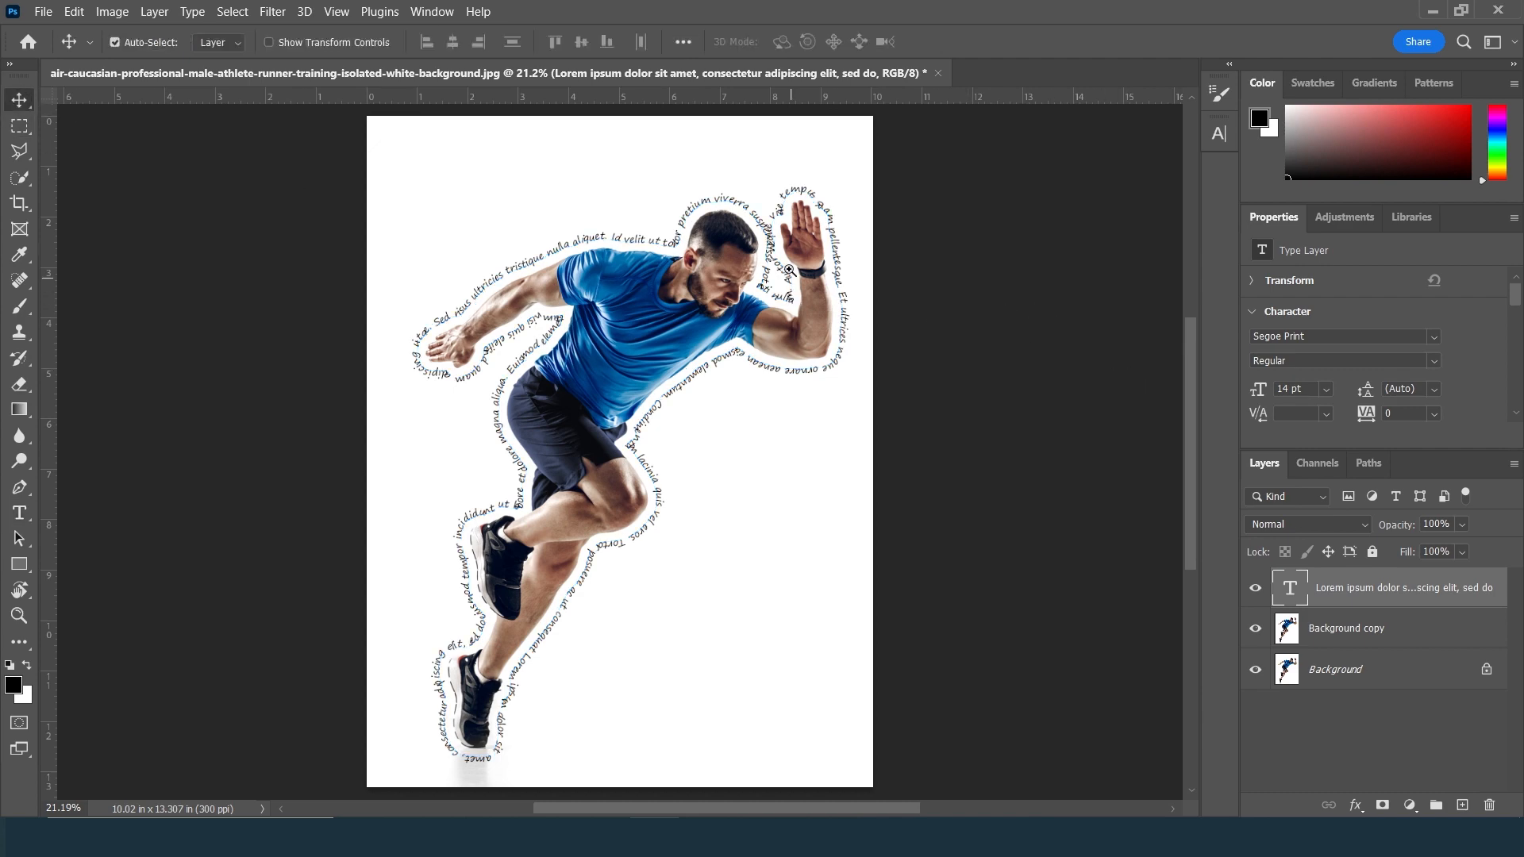
- Inspect the text path up close around the runner's legs, arms and torso, and return to the whole image
key("z")
left_click_drag(778, 223, 844, 284)
key("space")
left_click_drag(786, 548, 883, 320)
left_click_drag(658, 570, 883, 707)
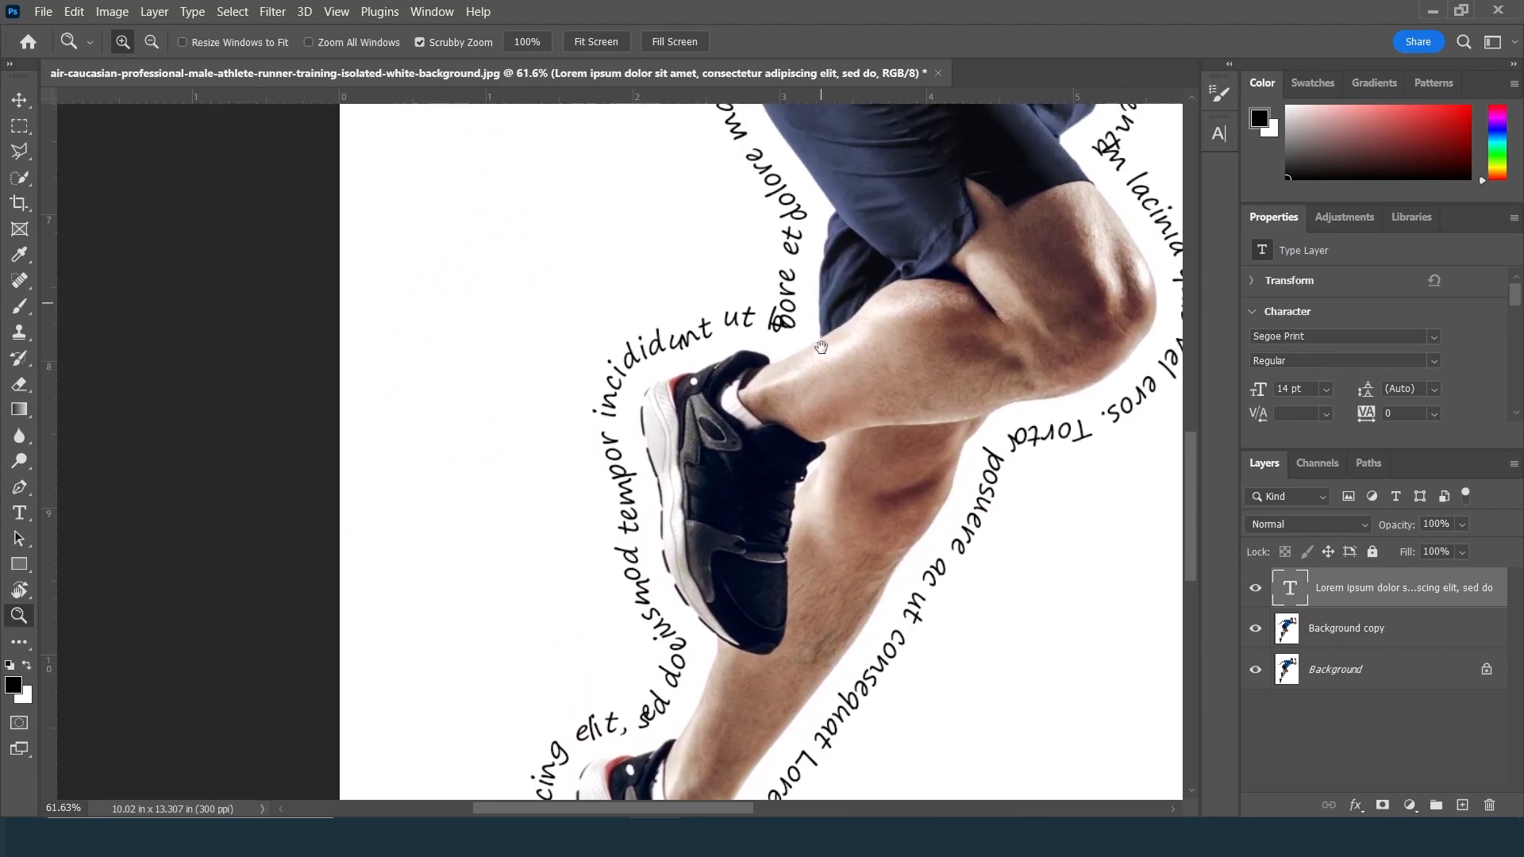
left_click_drag(820, 344, 808, 571)
left_click_drag(811, 389, 675, 654)
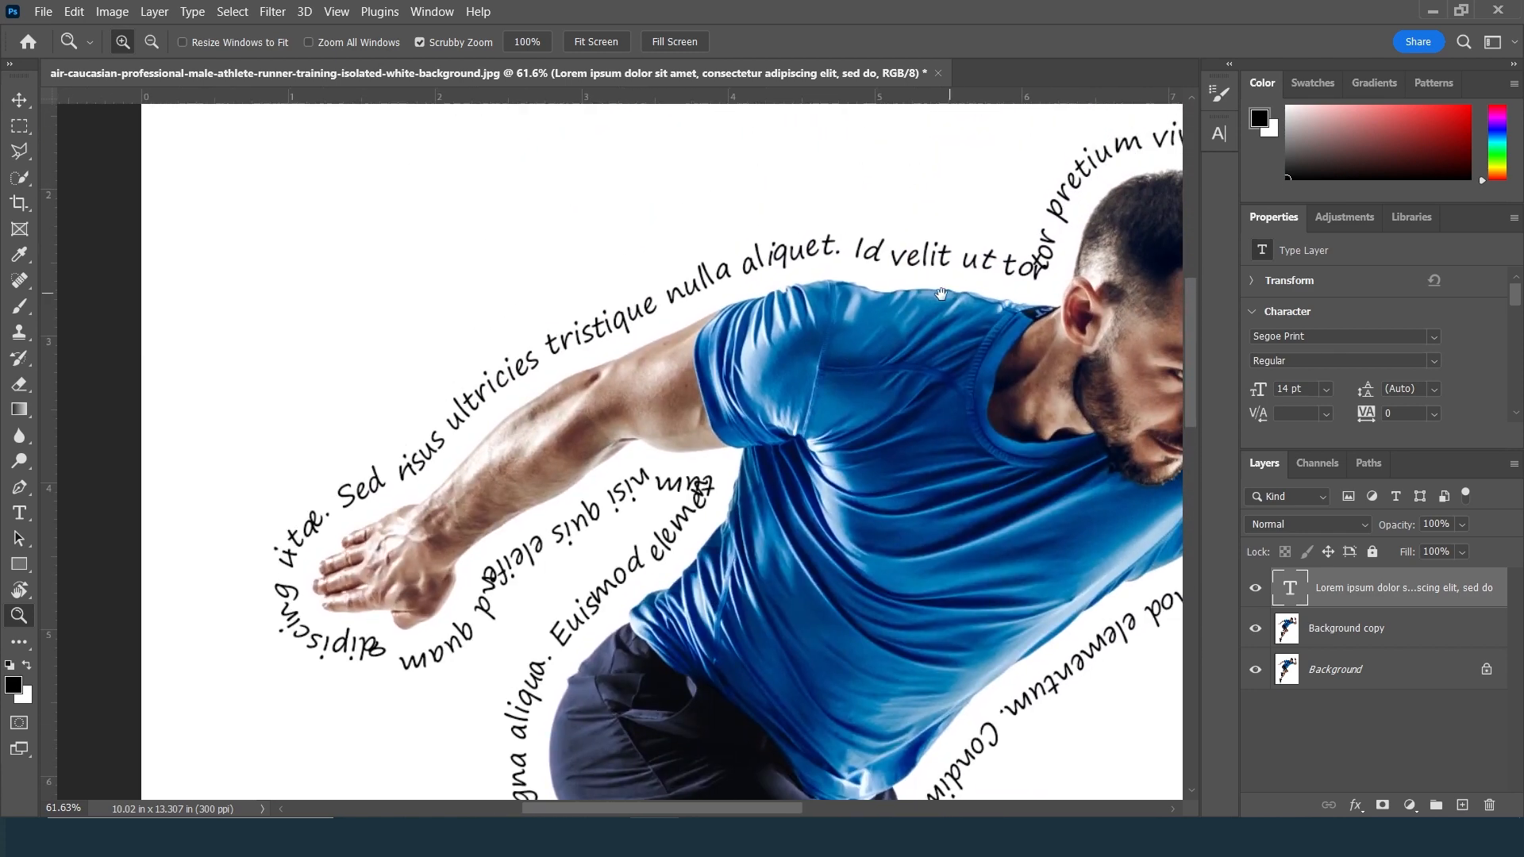
left_click_drag(1012, 409, 742, 349)
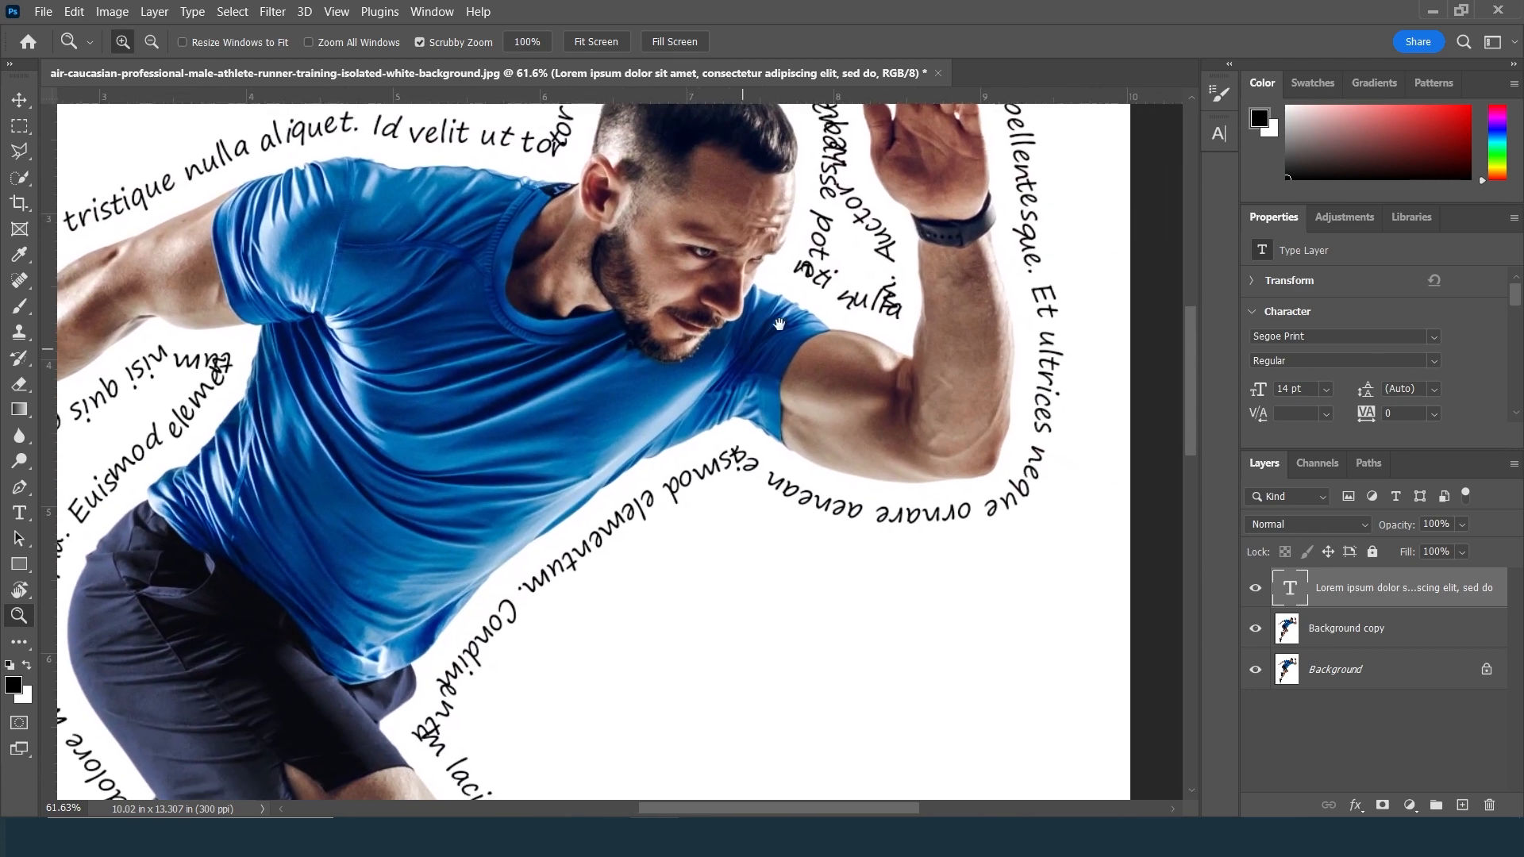
left_click(778, 324, "alt")
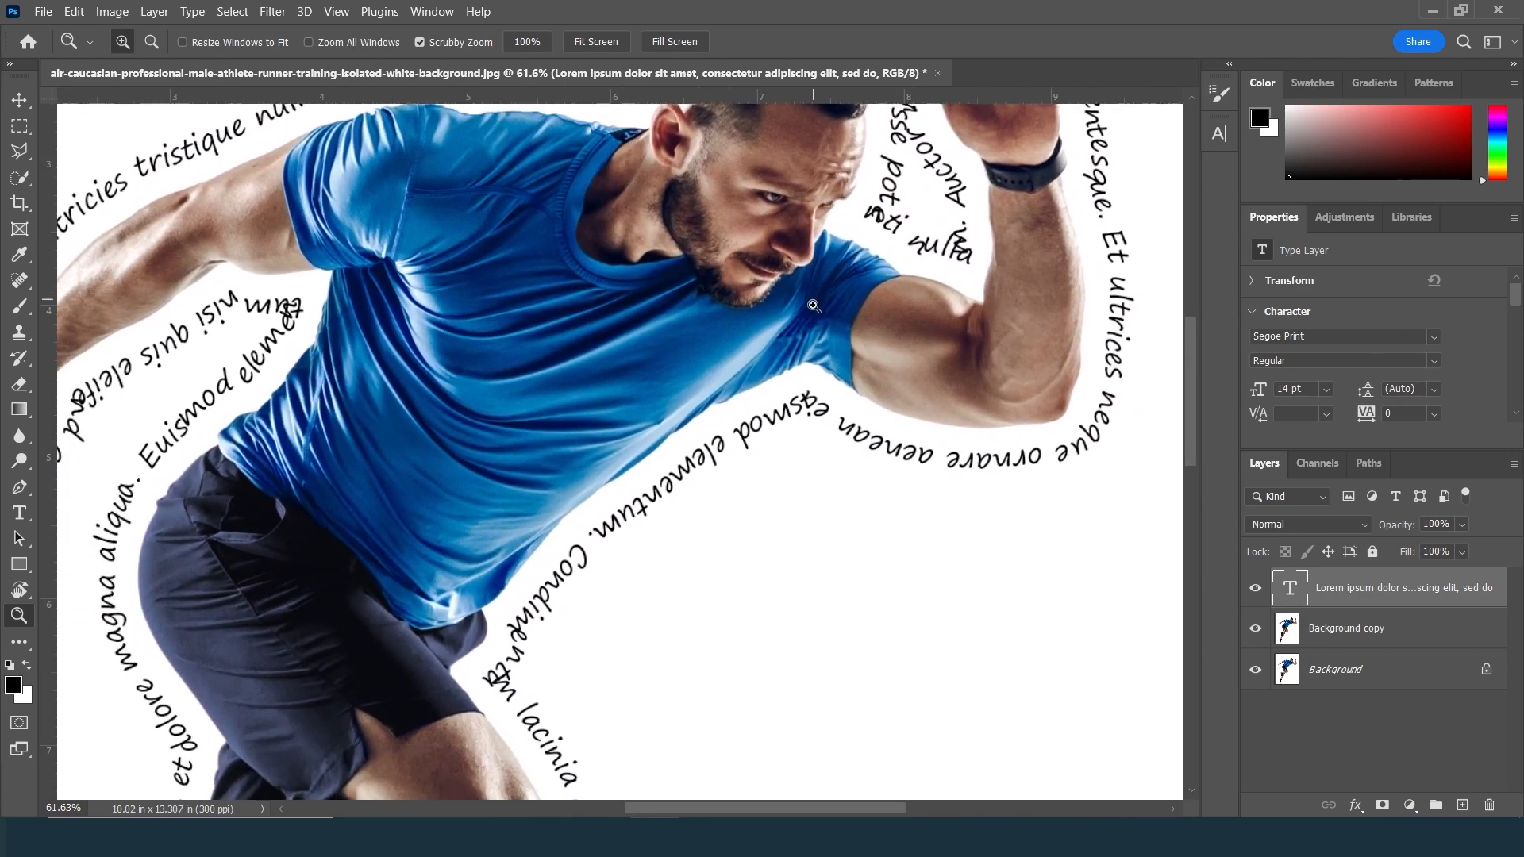
right_click(730, 315)
left_click(762, 326)
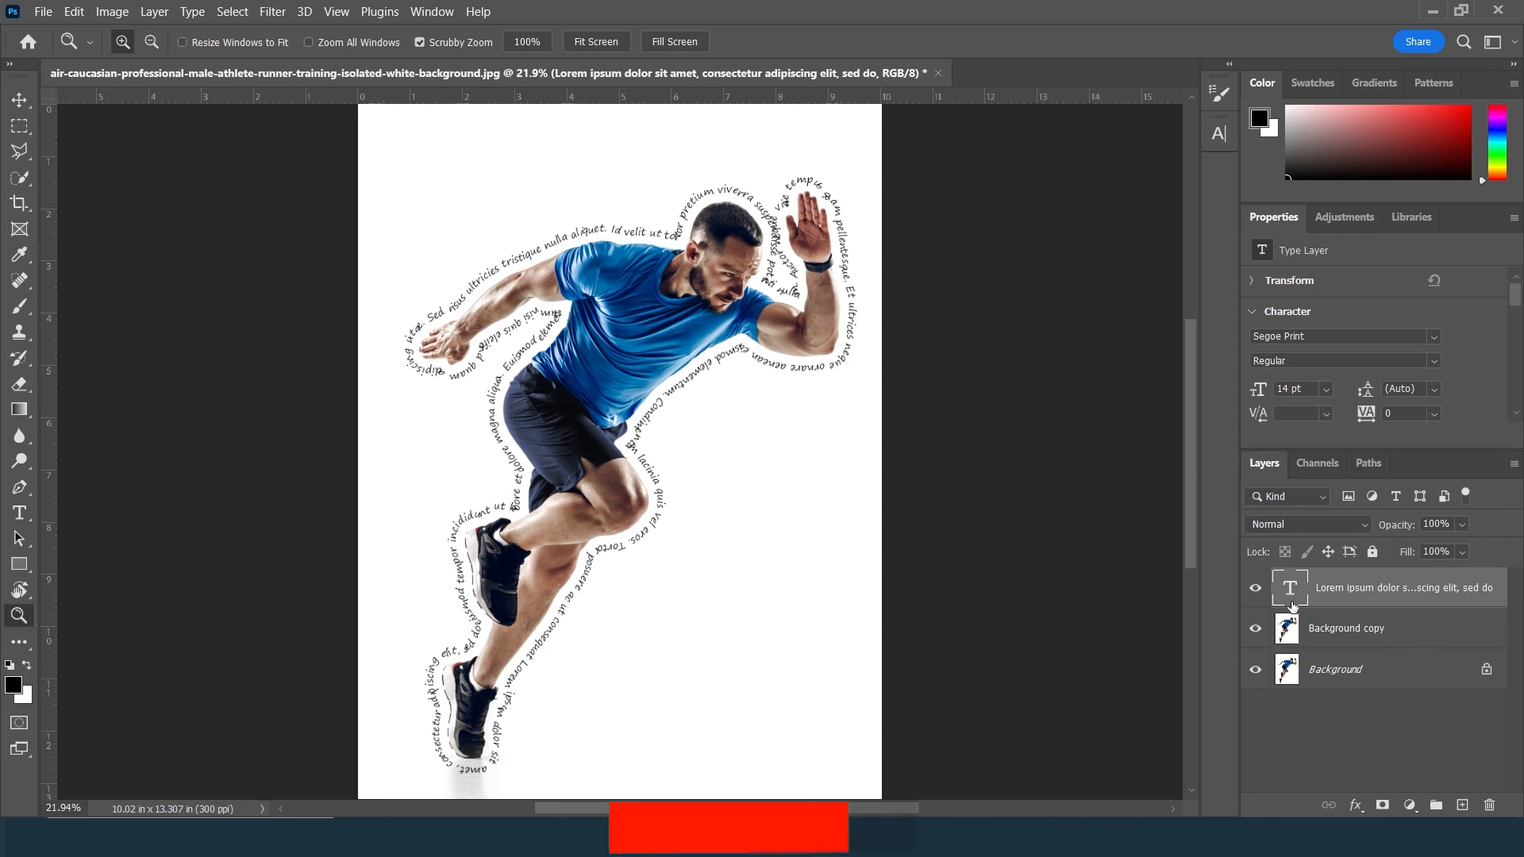
- Hide and show the text layer repeatedly to compare the image with and without the path text
left_click(1256, 588)
left_click(1255, 588)
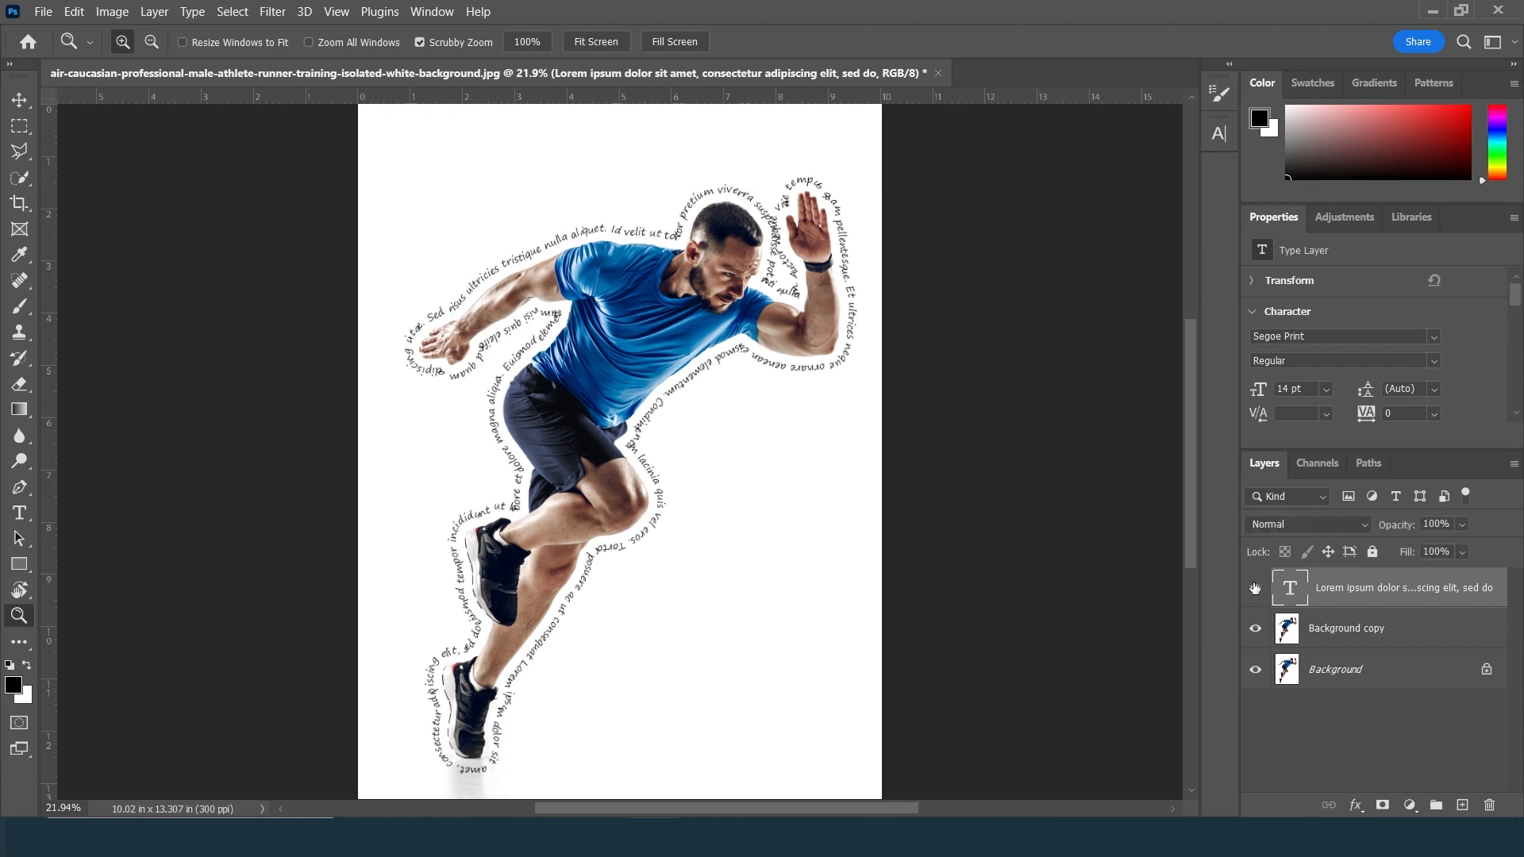
left_click(1255, 589)
left_click(1256, 588)
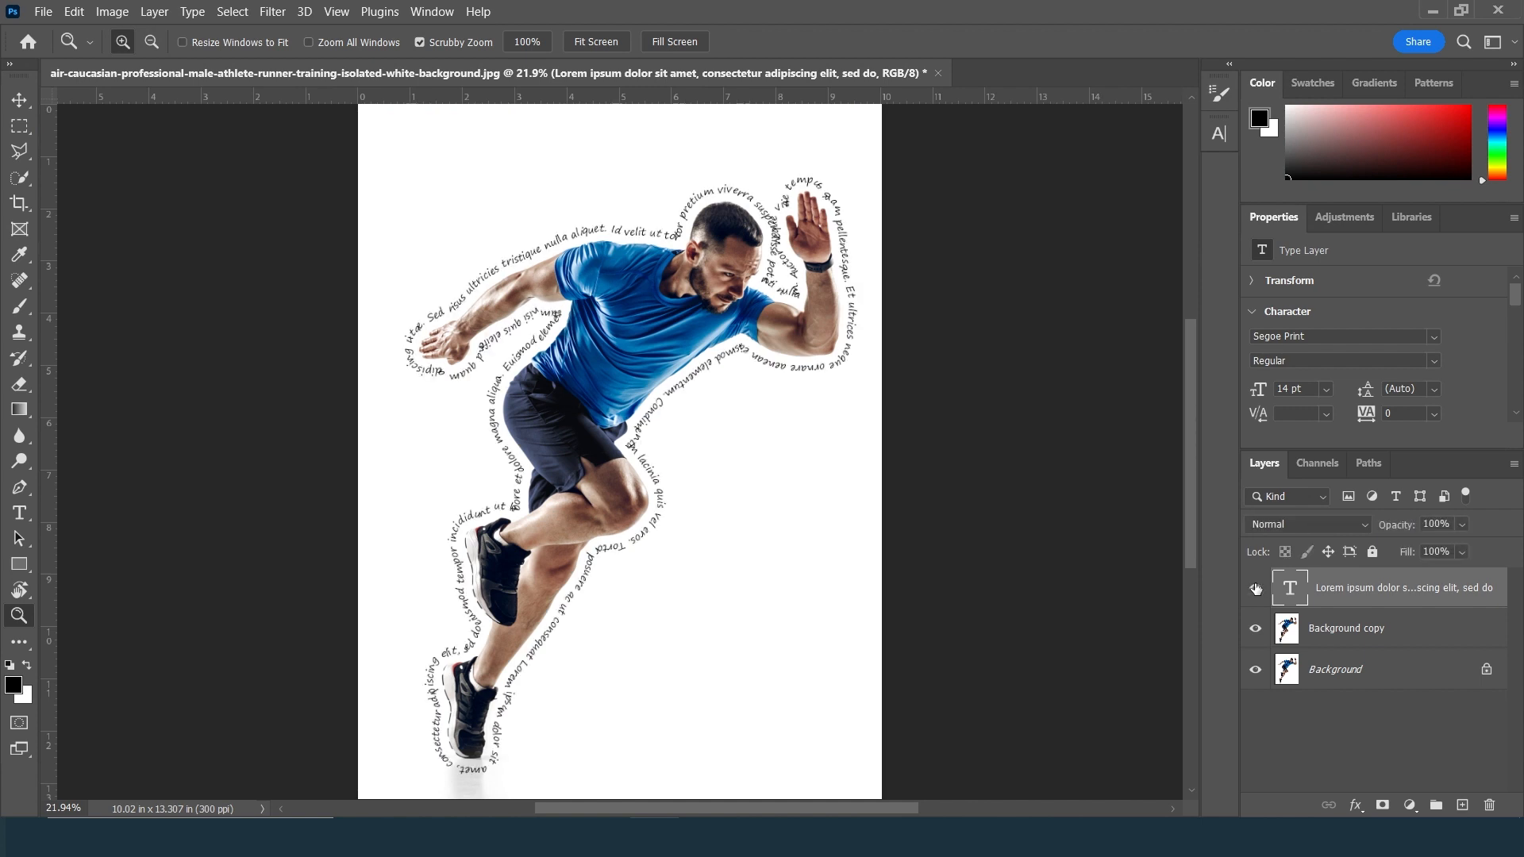